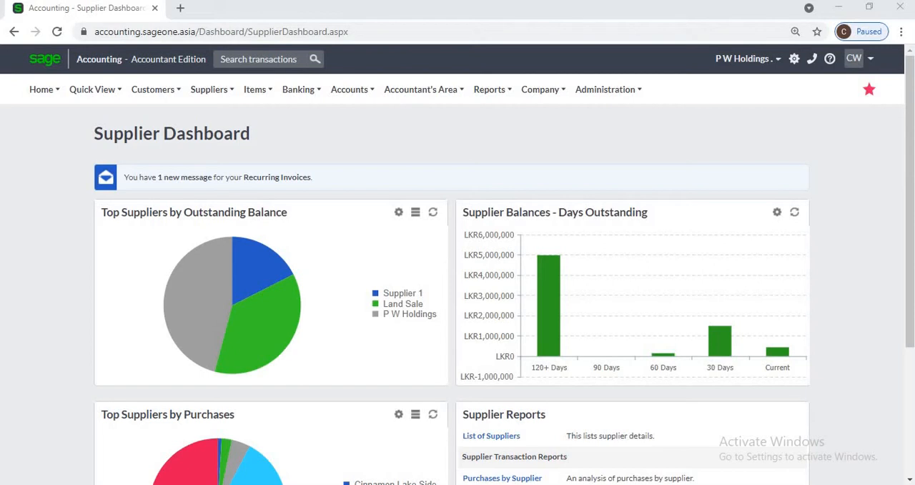
- Open the list of supplier categories
mouse_move(212, 90)
mouse_move(214, 137)
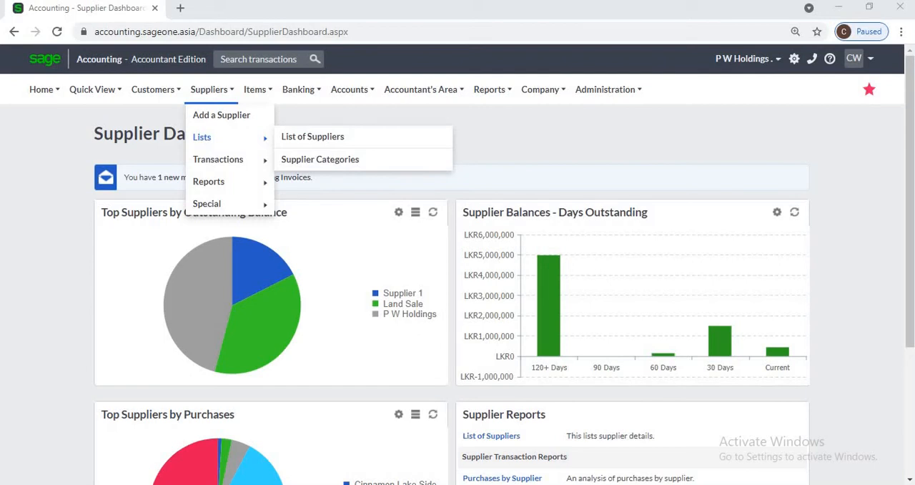
left_click(319, 158)
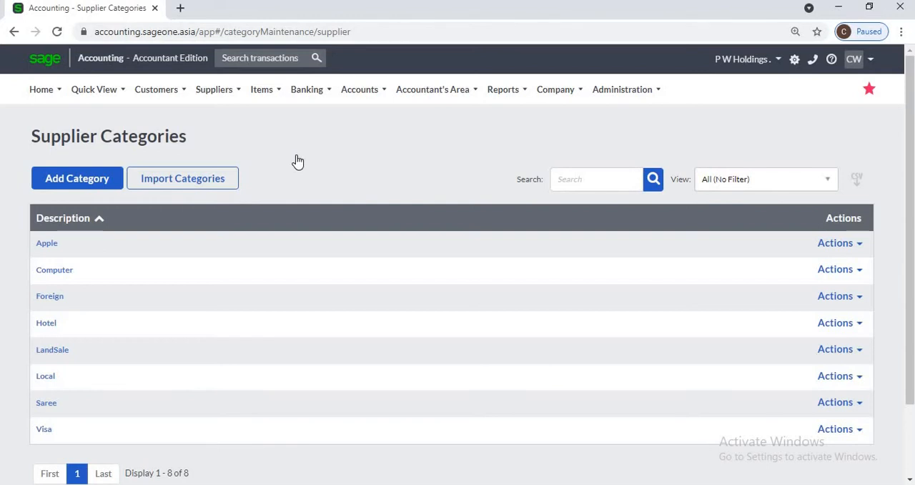
- View the Purchases By Supplier report from category Visa with the date range set to All
left_click(223, 96)
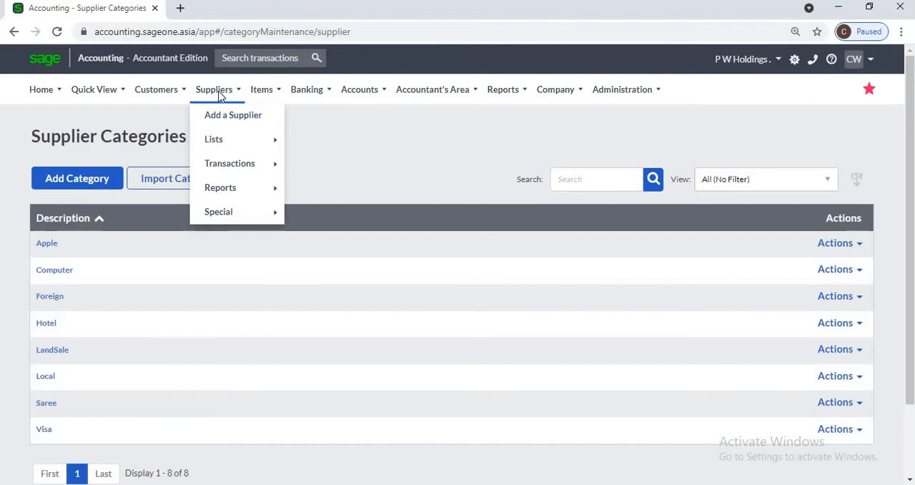
mouse_move(231, 193)
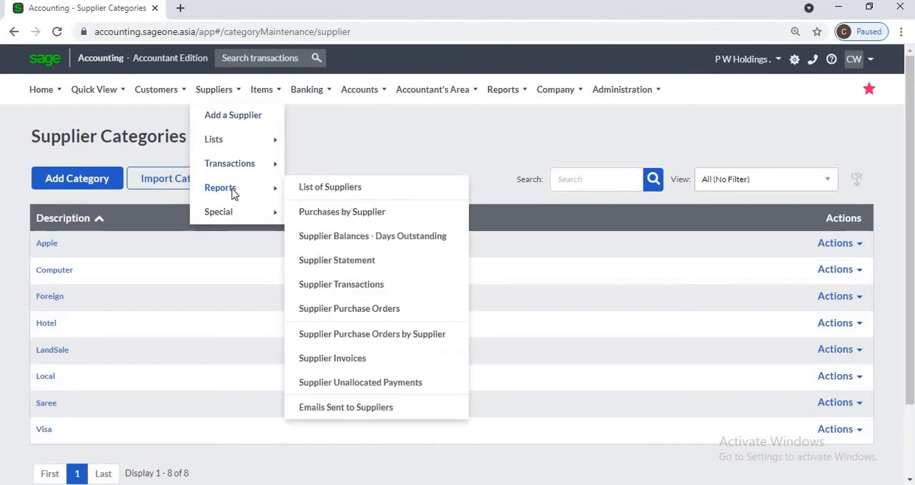
left_click(369, 211)
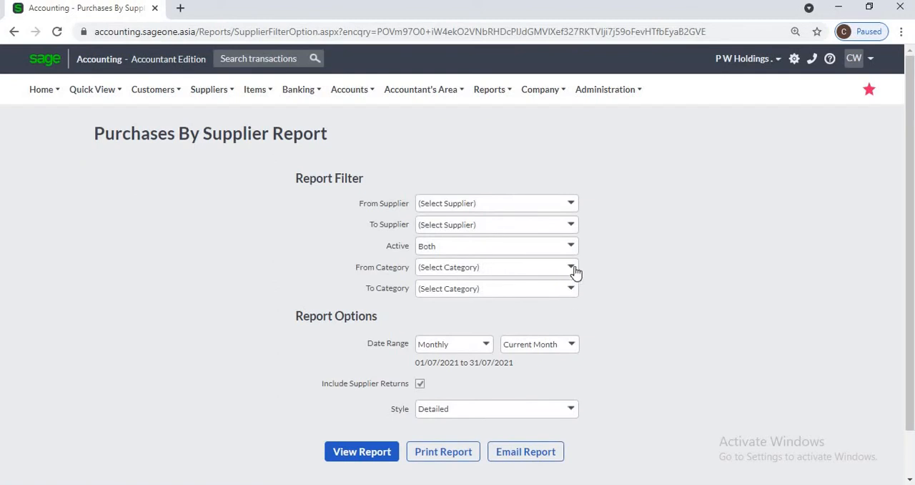
left_click(572, 272)
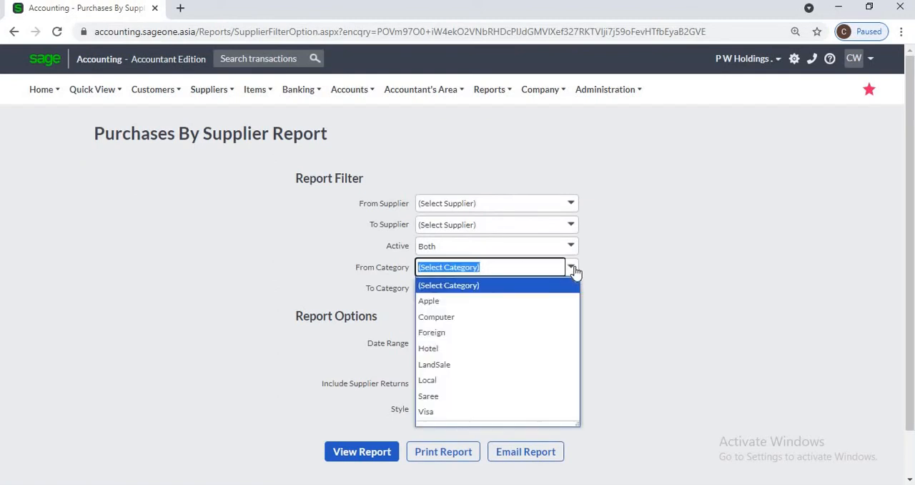
left_click(500, 411)
left_click(485, 346)
left_click(460, 321)
left_click(571, 409)
left_click(522, 424)
left_click(368, 452)
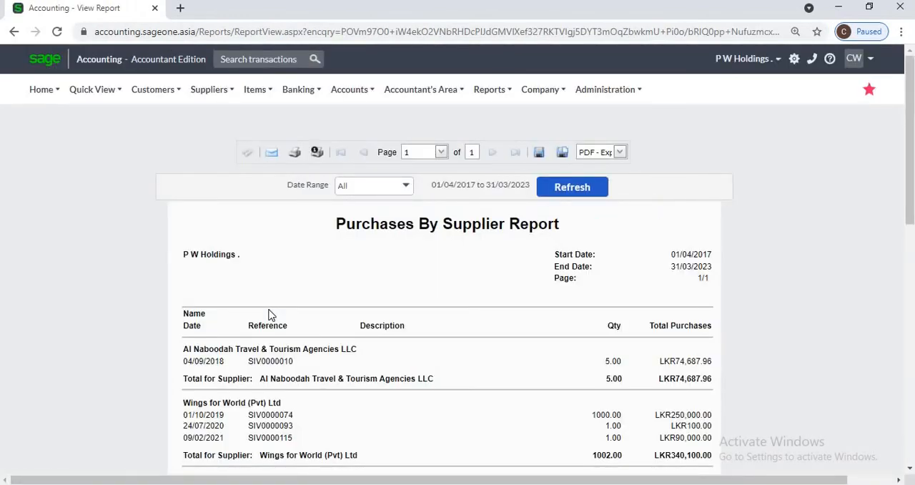
- Return to the supplier categories, then add and save a new category named Software
left_click(203, 91)
mouse_move(231, 138)
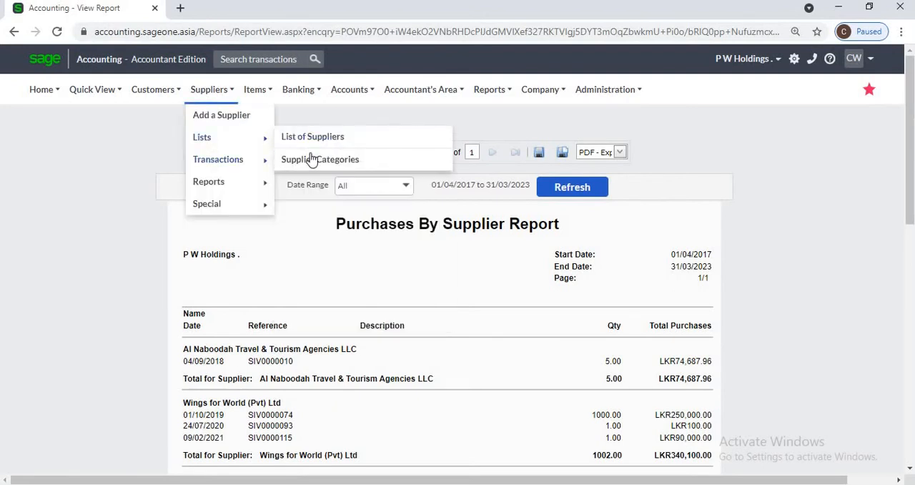
left_click(311, 160)
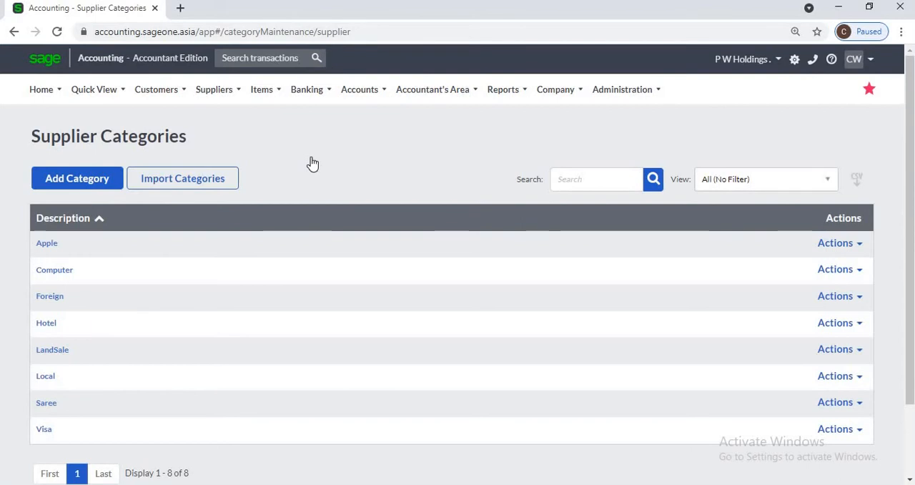
left_click(86, 179)
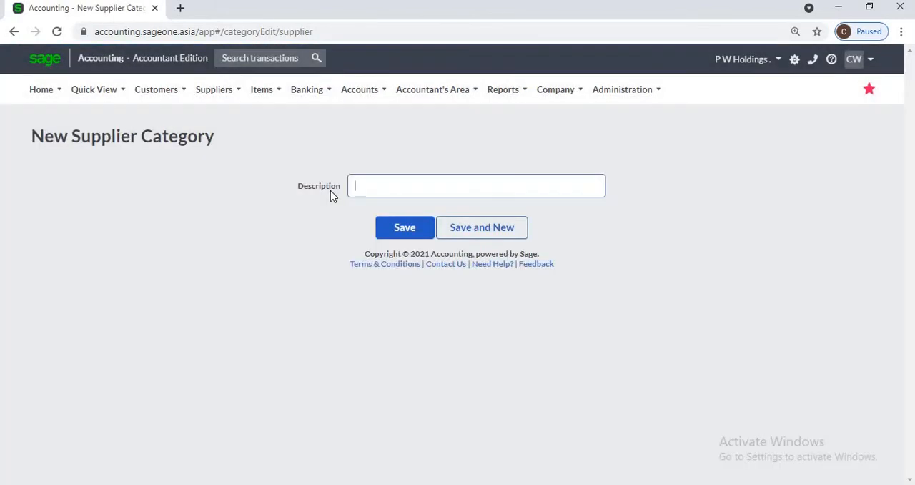
type("Software")
left_click(400, 233)
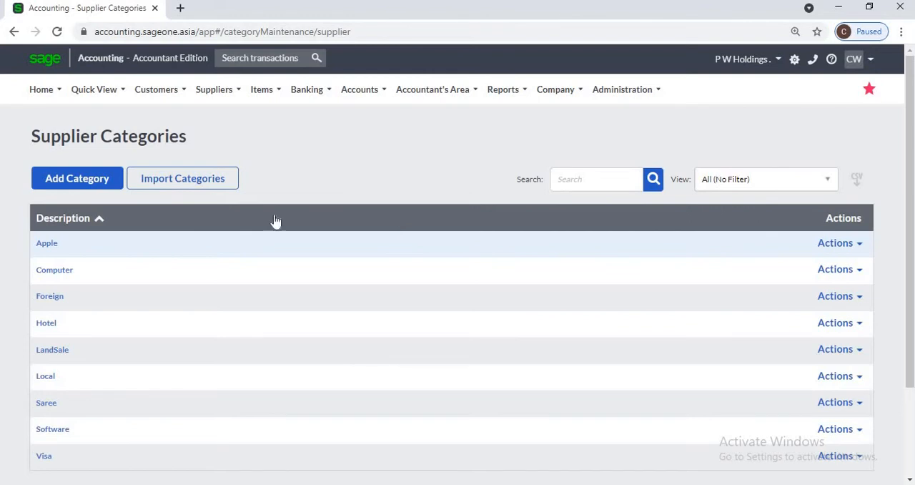
- Sort the supplier categories by description in descending order
left_click(60, 218)
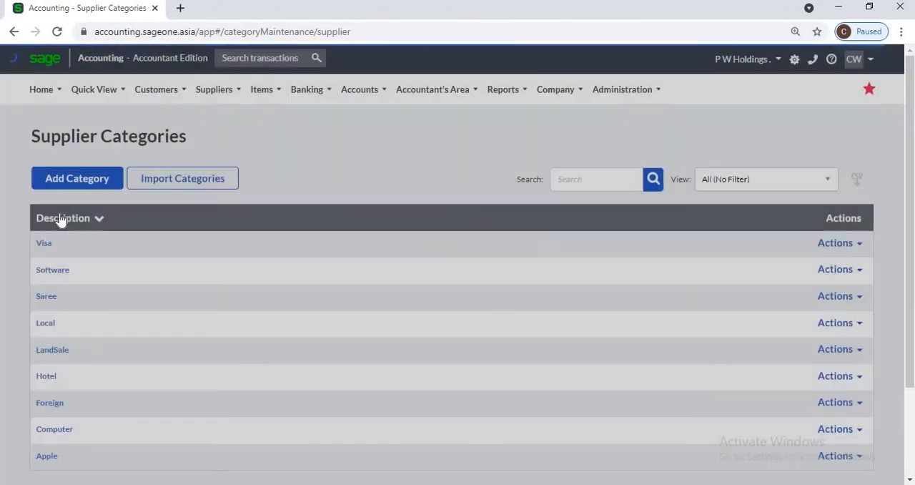
left_click(60, 219)
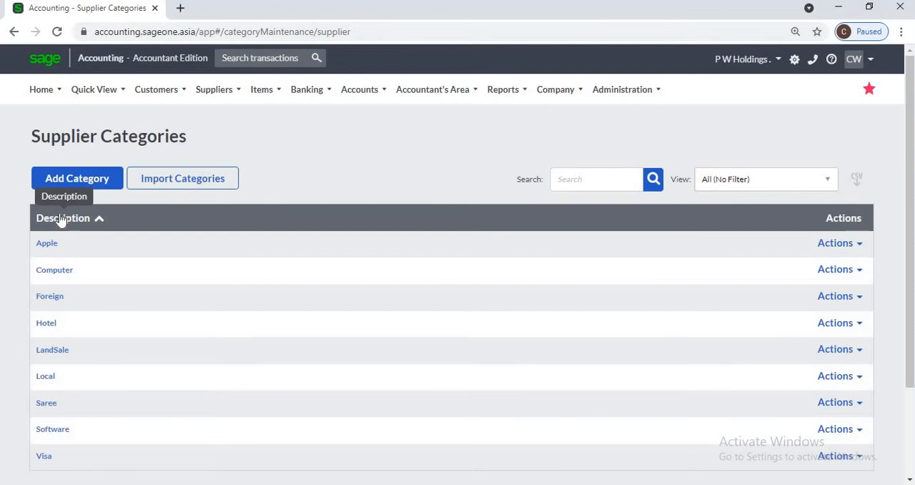
left_click(61, 218)
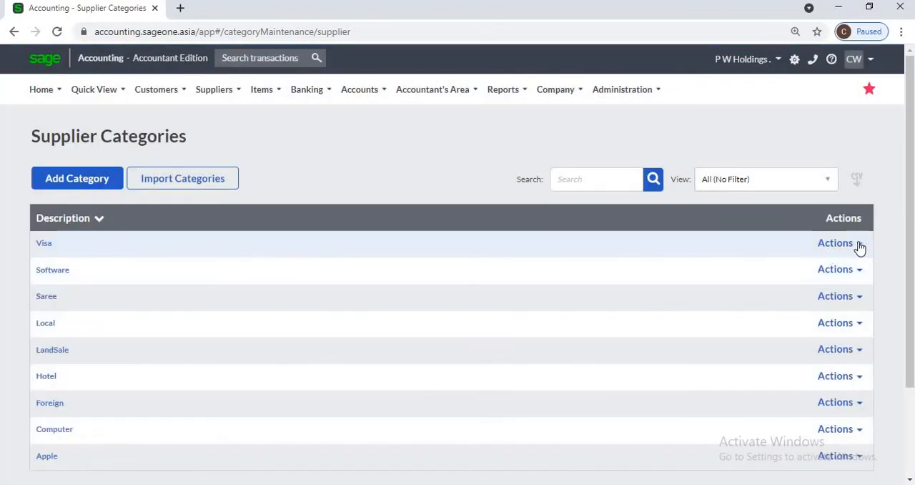
- Try to delete the Visa supplier category
left_click(859, 247)
left_click(857, 284)
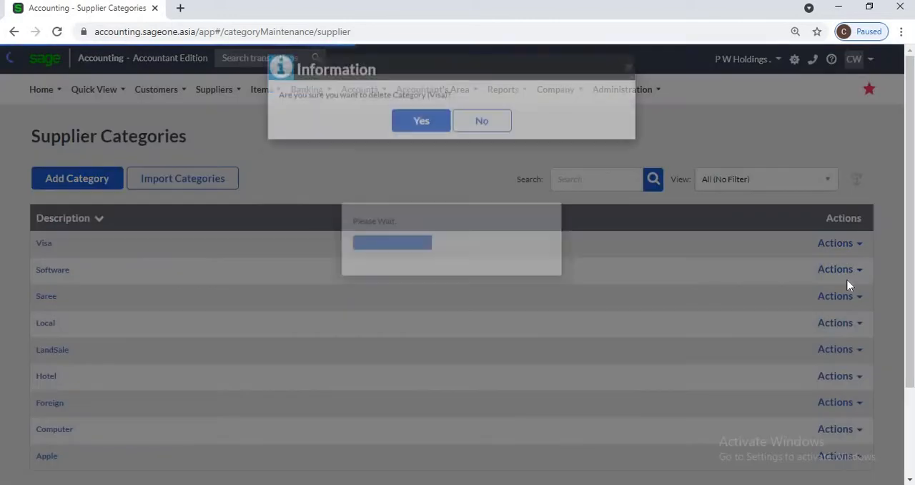
left_click(420, 134)
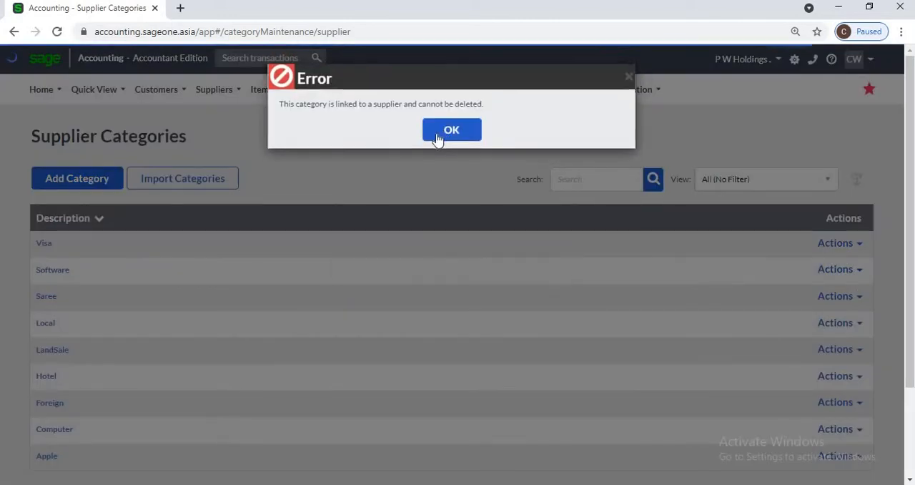
left_click(443, 136)
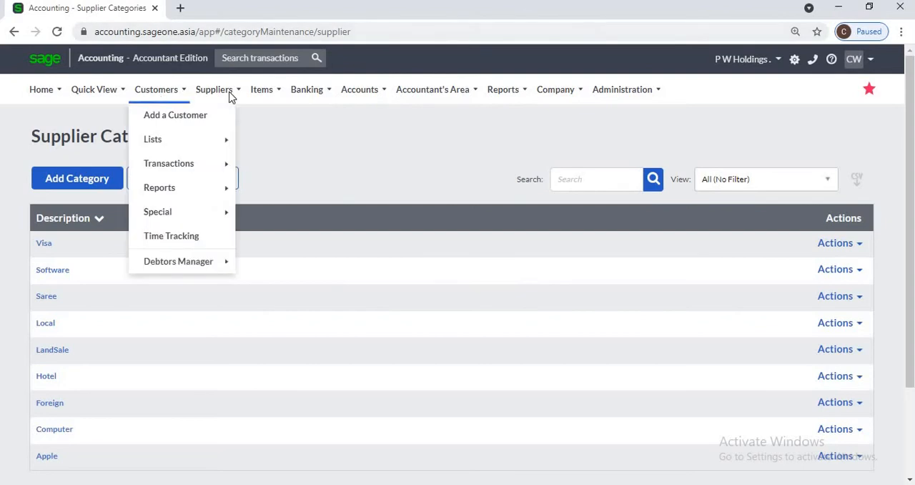
- Open the list of suppliers and bring up a blank new supplier form from it
mouse_move(230, 96)
mouse_move(233, 140)
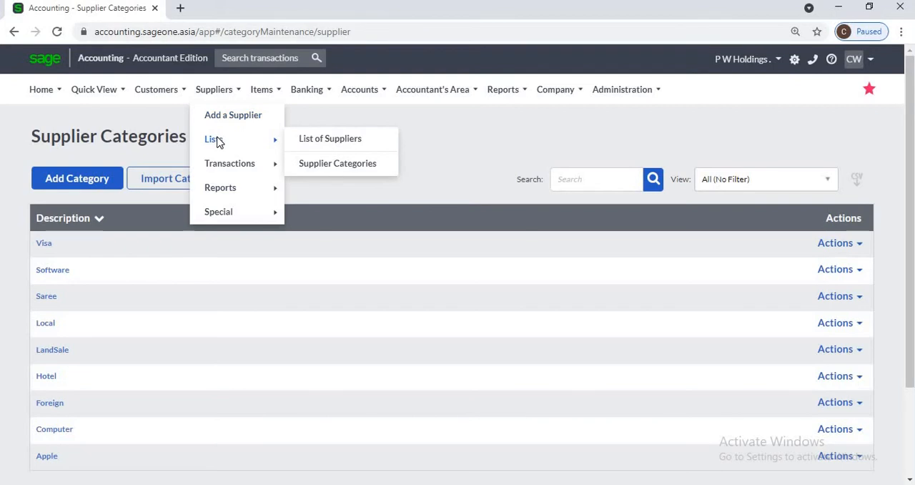
left_click(329, 147)
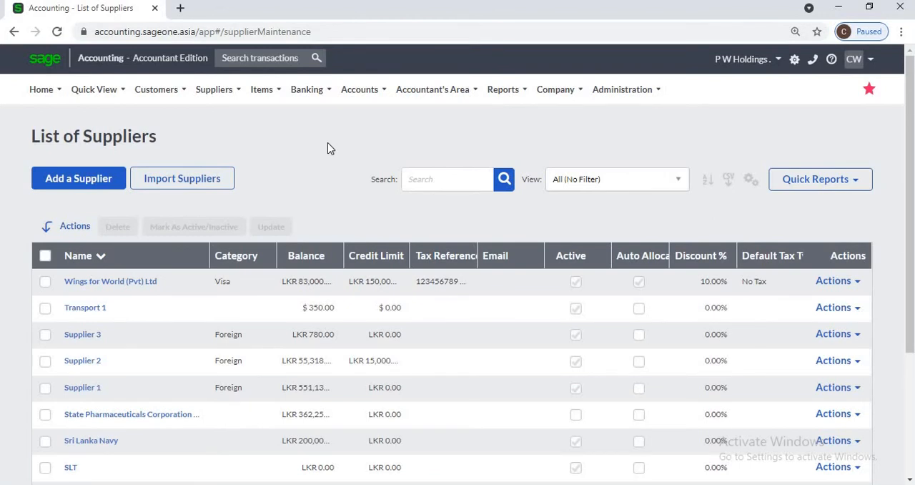
left_click(85, 184)
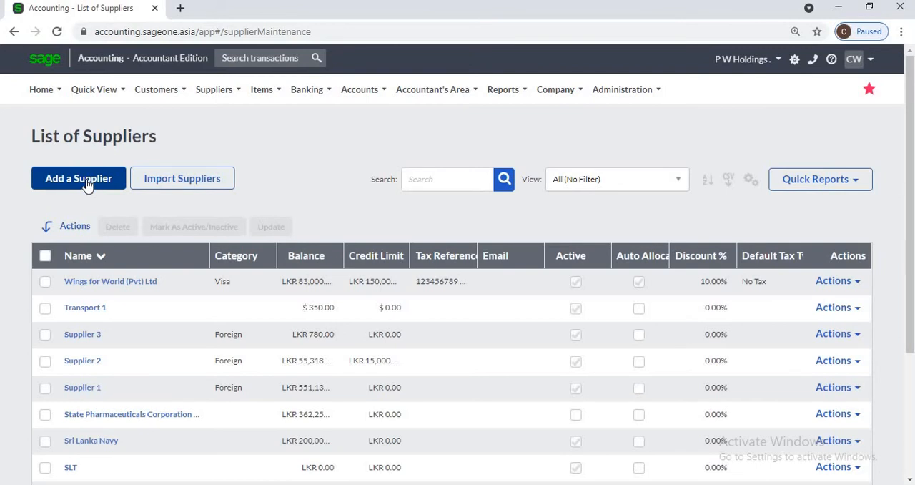
left_click(86, 185)
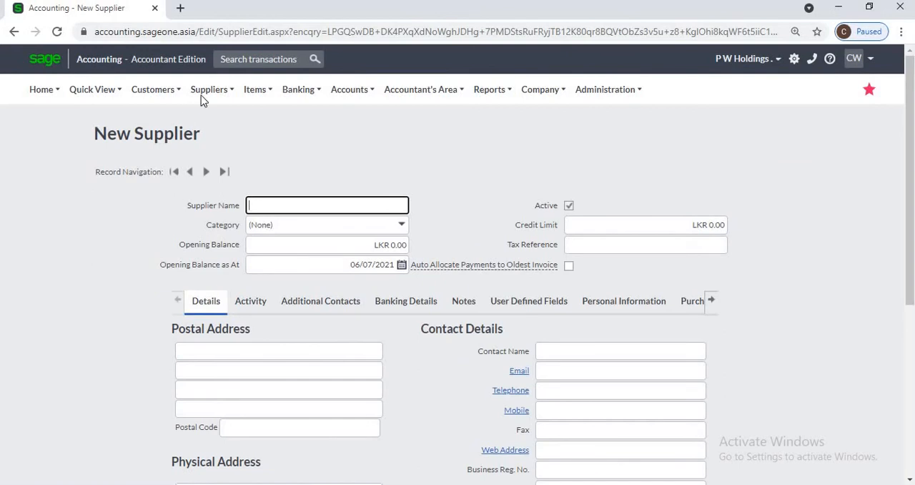
- Open a fresh new supplier form, enter P W Holdings as the supplier name and review the form's fields
mouse_move(201, 97)
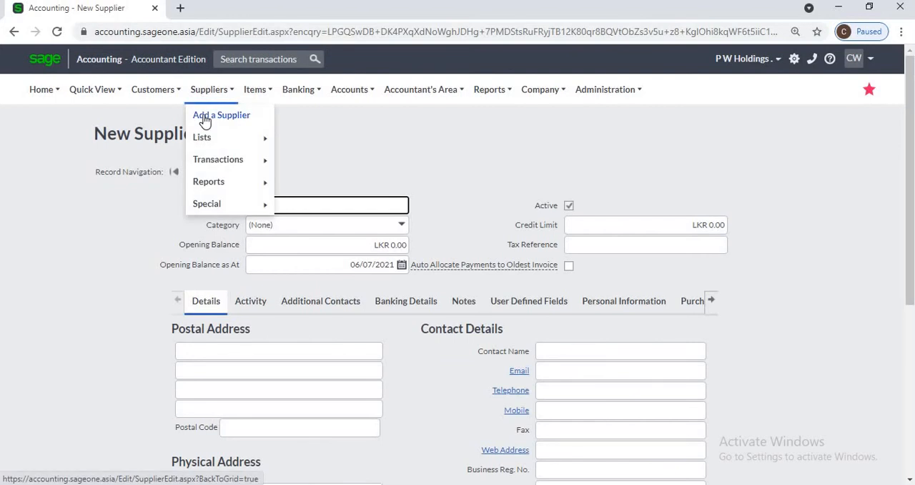
left_click(205, 119)
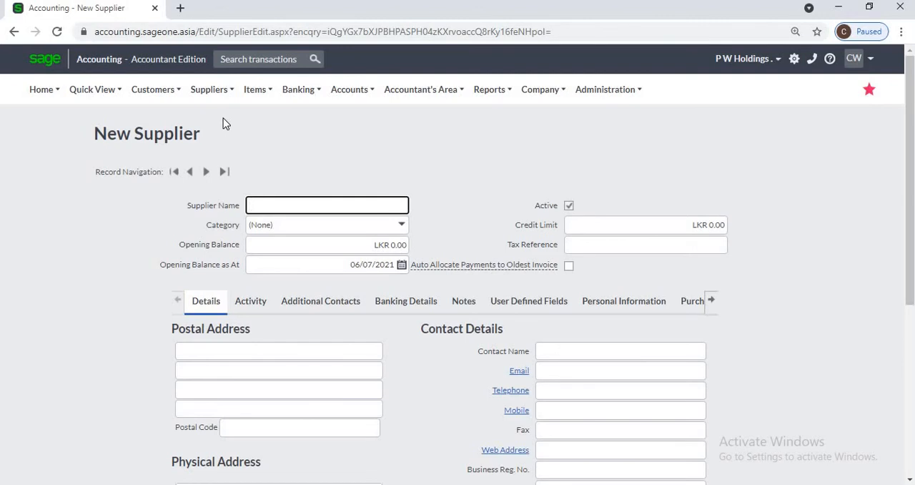
left_click(288, 201)
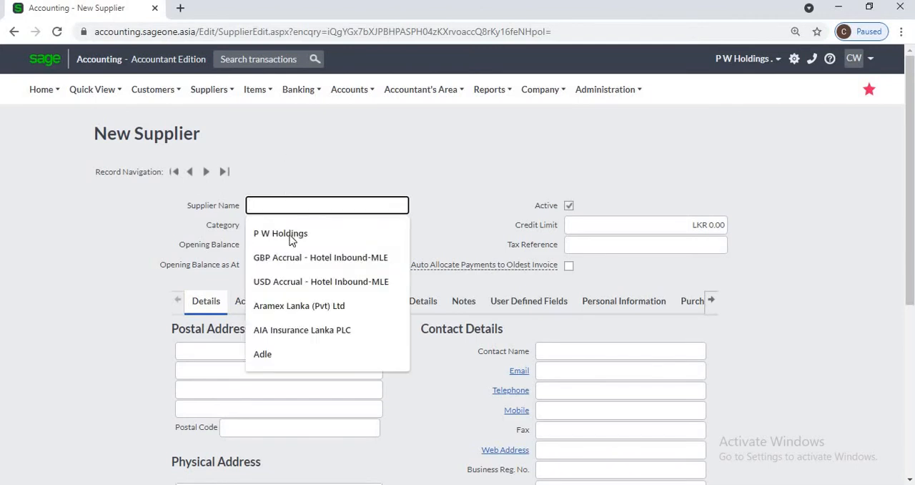
left_click(287, 234)
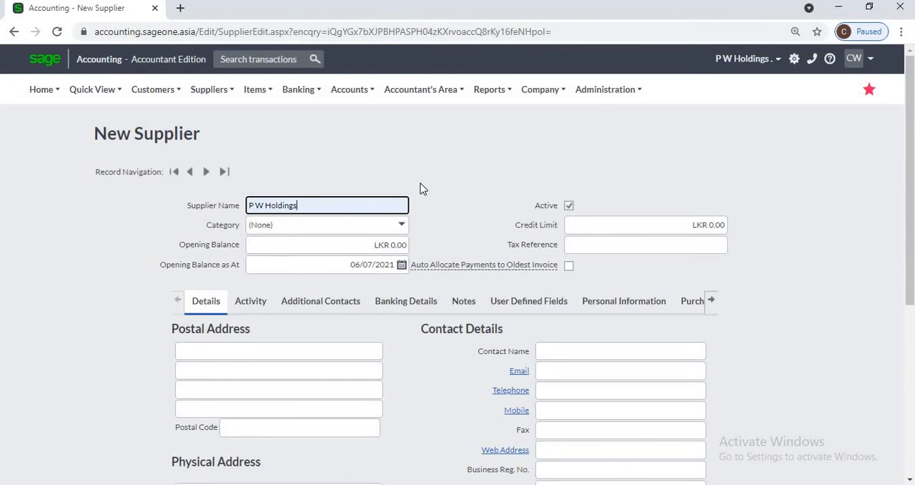
scroll(417, 298, "down", 4)
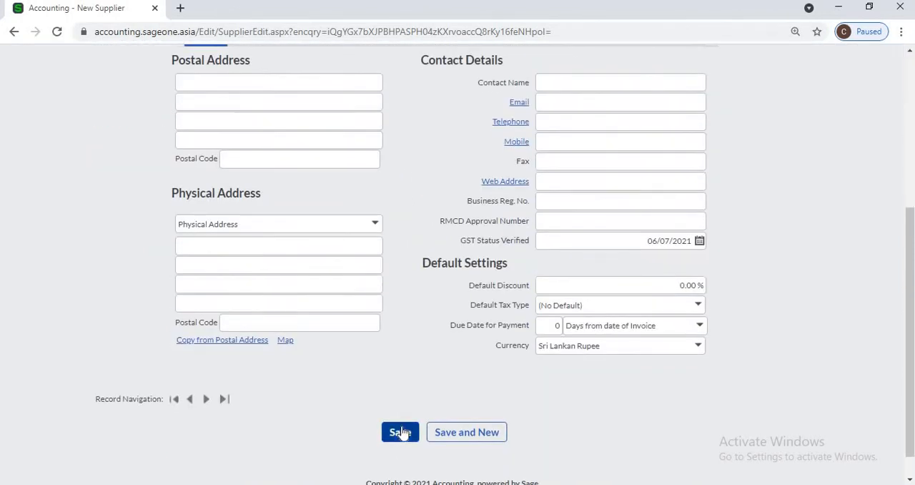
scroll(417, 309, "up", 4)
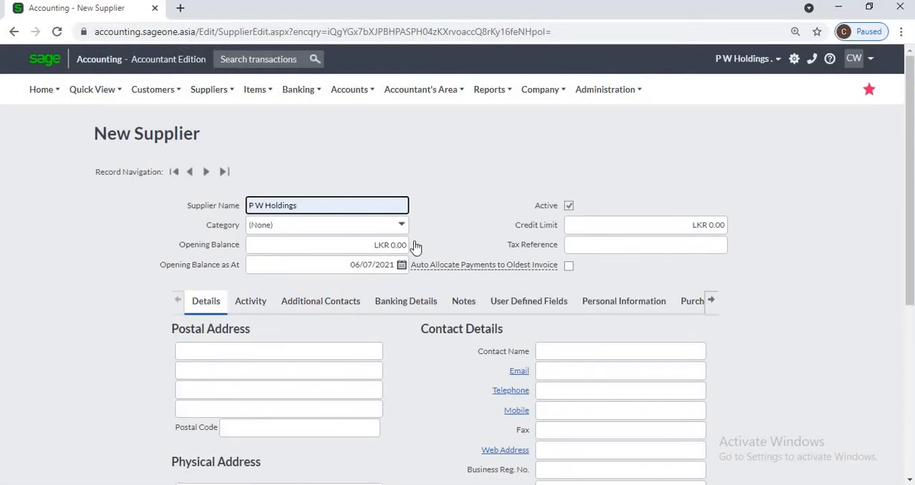
scroll(381, 289, "down", 1)
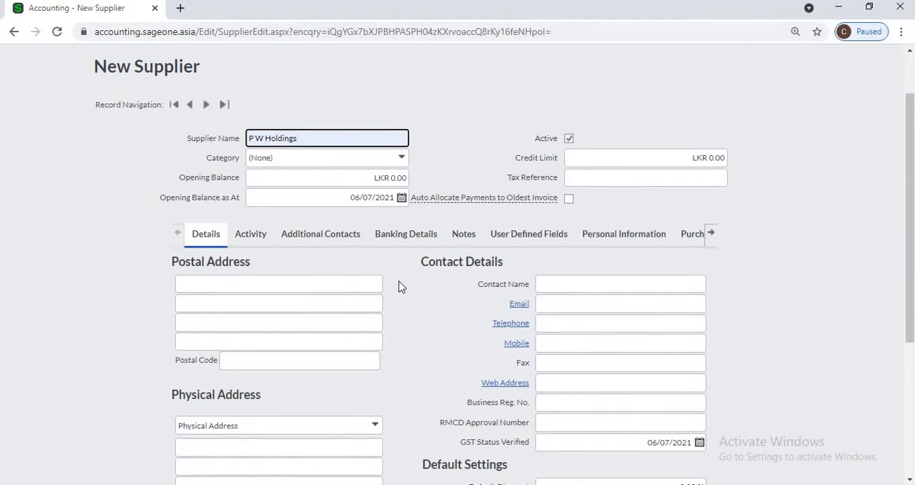
scroll(461, 146, "up", 1)
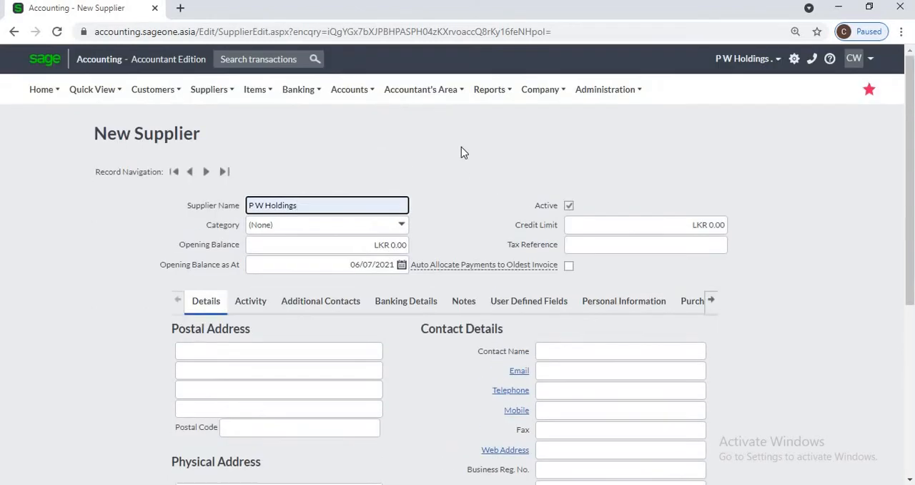
- Open the Wings for World (Pvt) Ltd record from the list of suppliers and select its credit limit
mouse_move(219, 94)
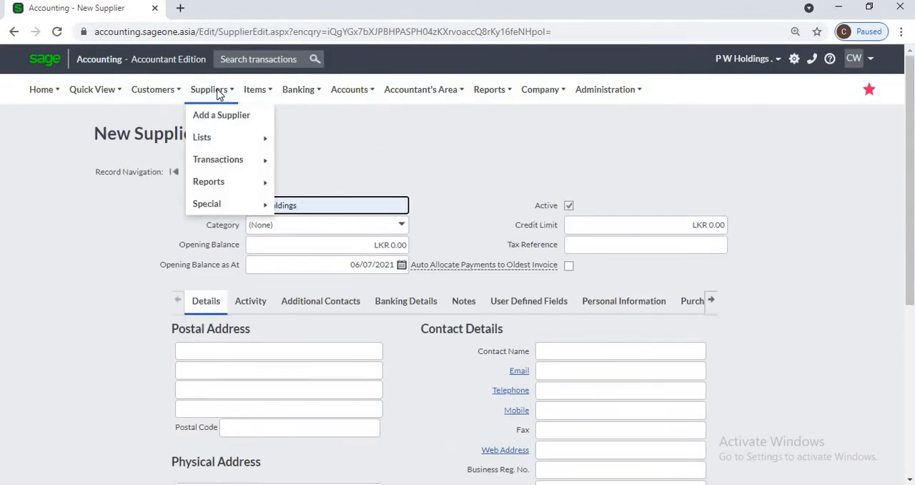
mouse_move(221, 141)
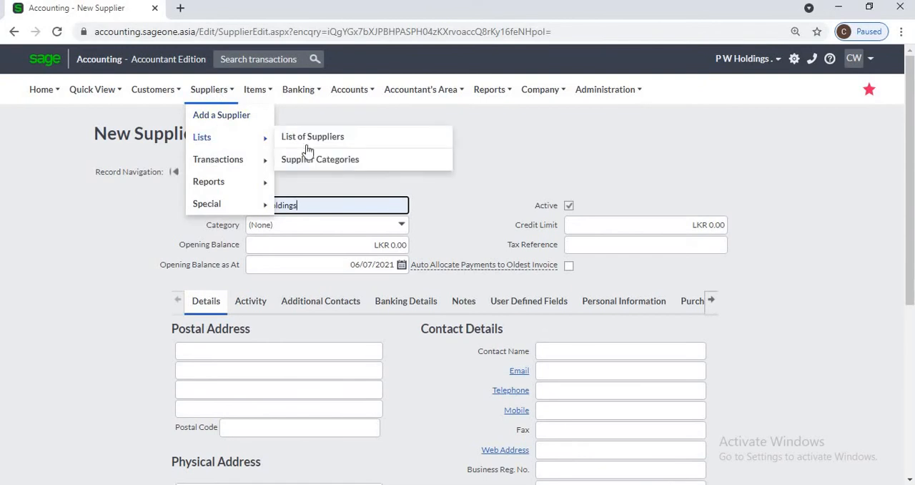
left_click(314, 141)
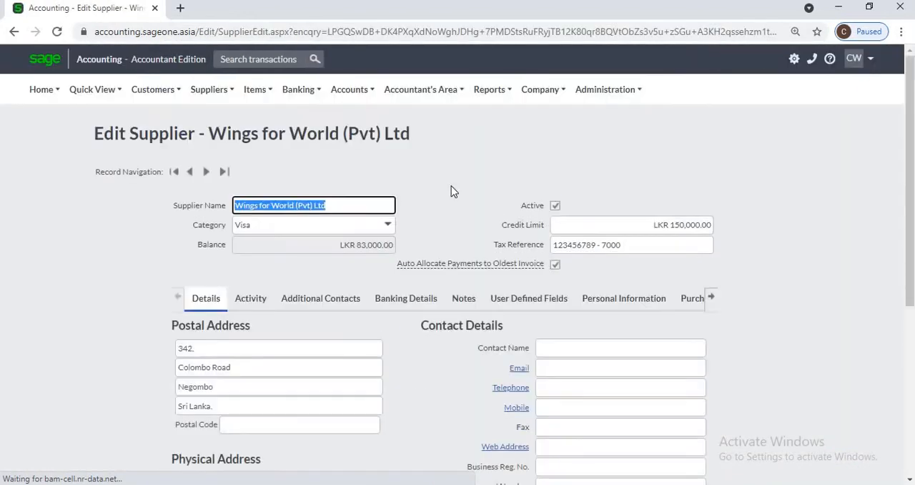
left_click(452, 186)
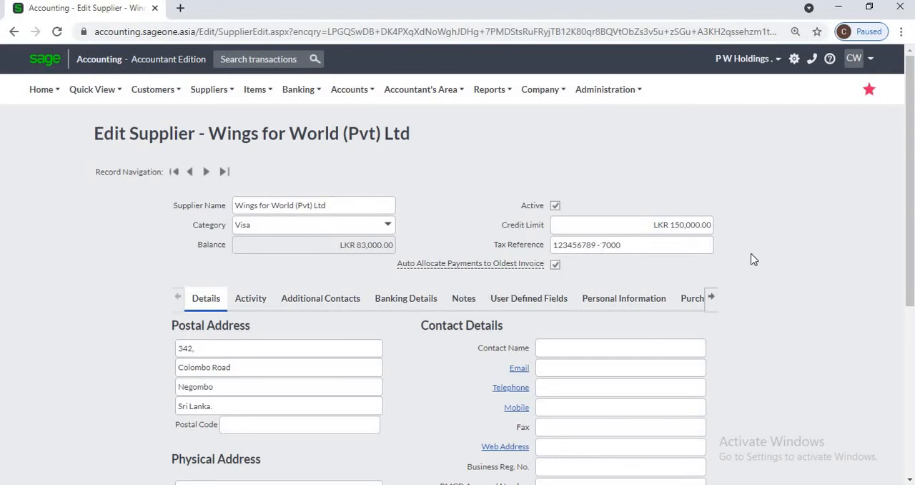
left_click(669, 227)
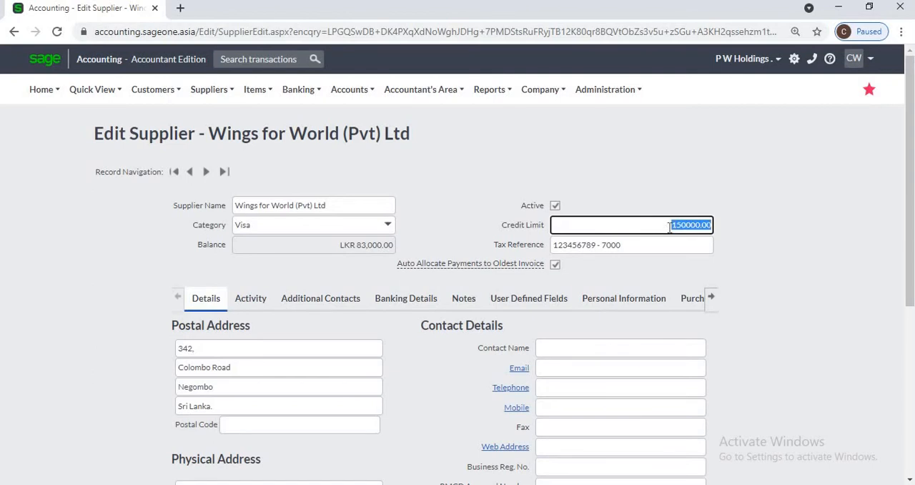
- Duplicate the browser tab with the Wings for World (Pvt) Ltd record and open the supplier invoices list in the copy
right_click(100, 13)
left_click(140, 108)
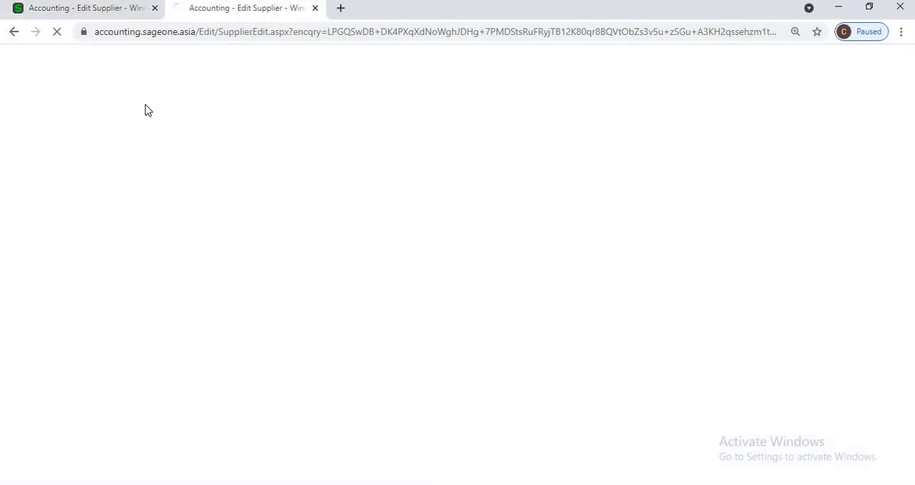
left_click(94, 12)
left_click(737, 229)
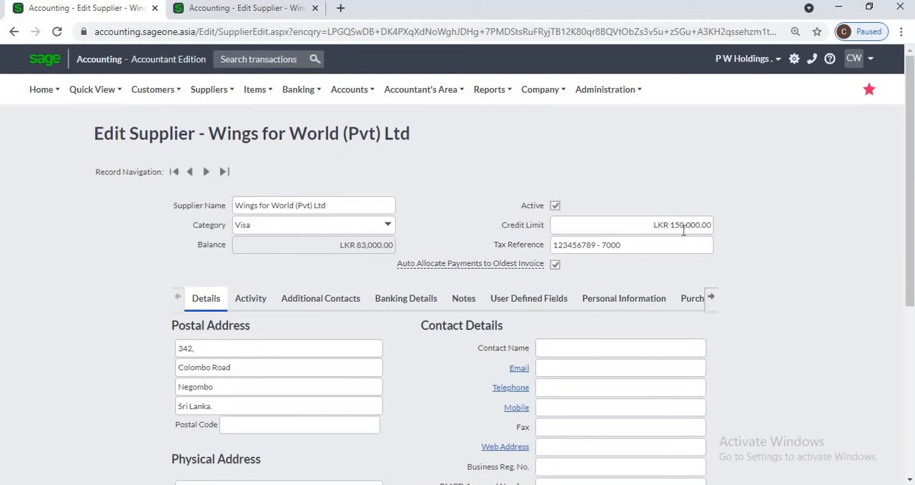
left_click(220, 13)
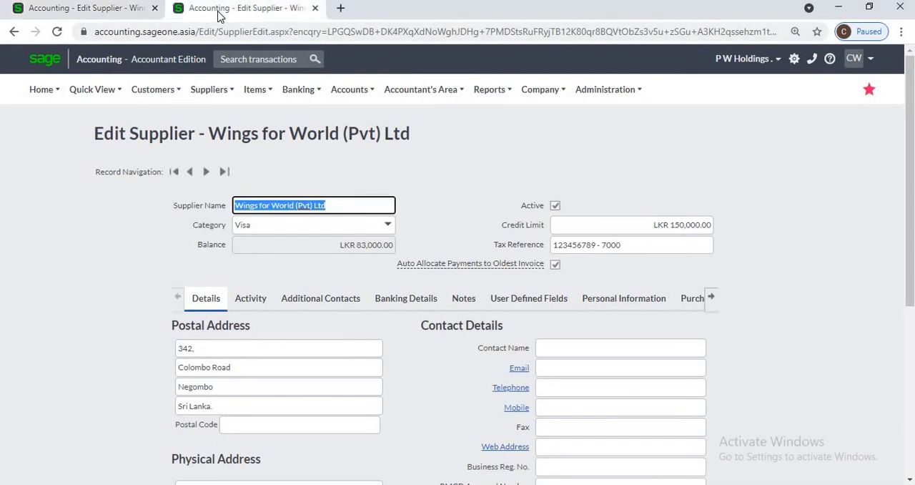
left_click(209, 89)
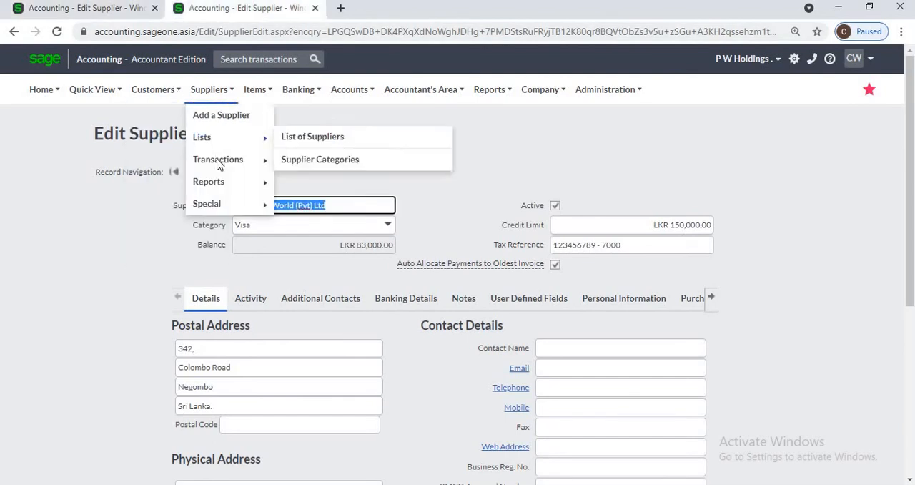
mouse_move(220, 165)
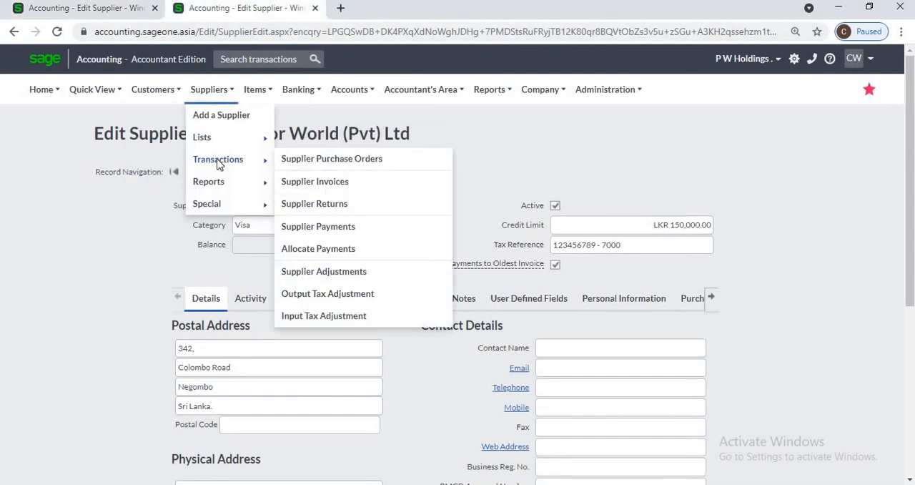
left_click(328, 182)
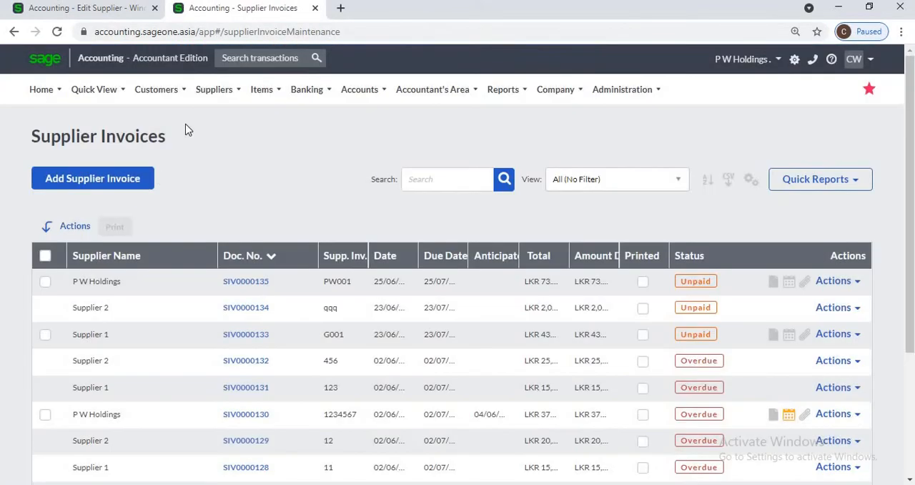
- Start a new supplier invoice and choose Wings for World (Pvt) Ltd as the supplier
mouse_move(207, 91)
mouse_move(223, 163)
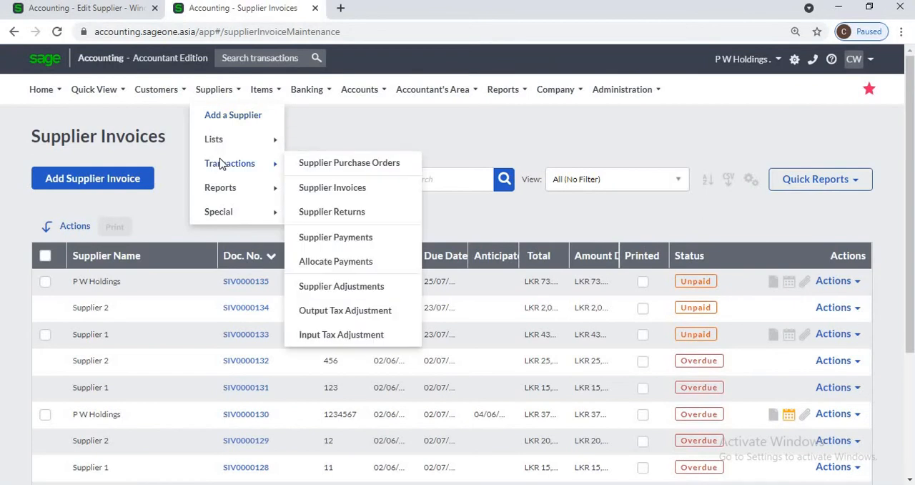
left_click(129, 182)
left_click(130, 183)
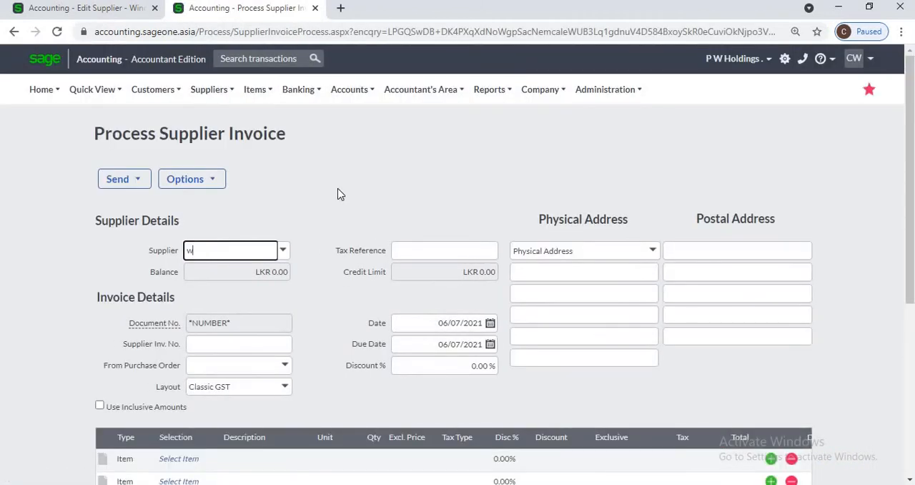
type("w")
key("Return")
- Add item VI (Visa Italy) to the first invoice line with an exclusive price of 20,000
scroll(209, 261, "down", 3)
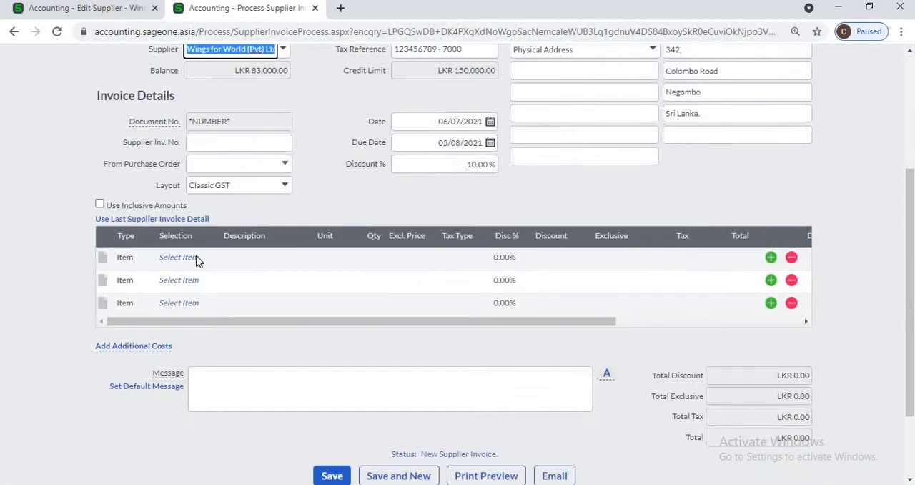
left_click(199, 258)
type("vi")
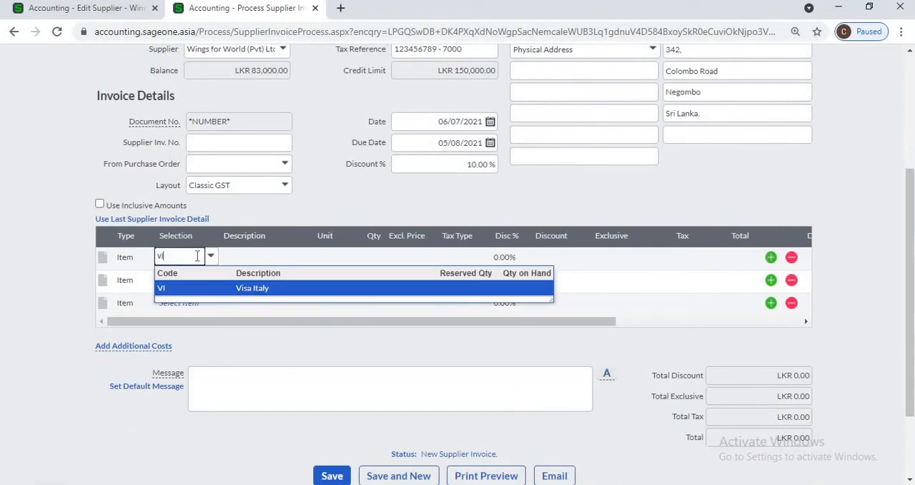
left_click(253, 286)
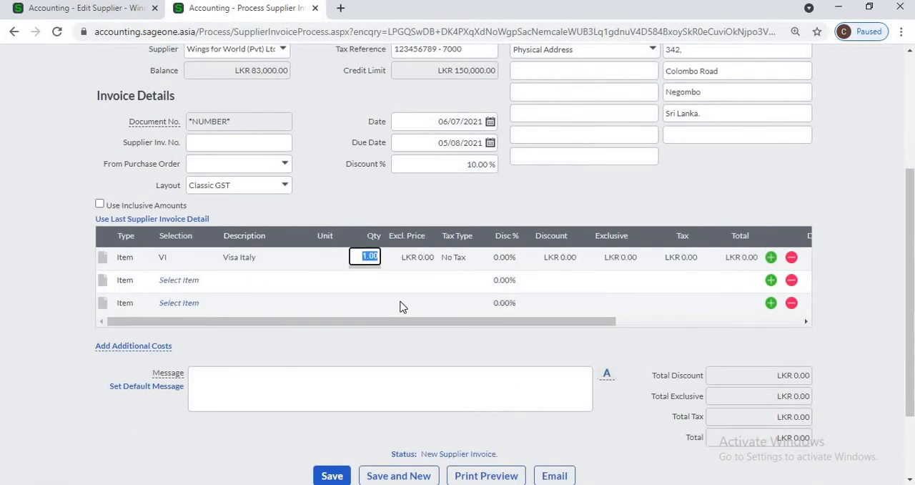
key("Tab")
type("20,000")
key("Tab")
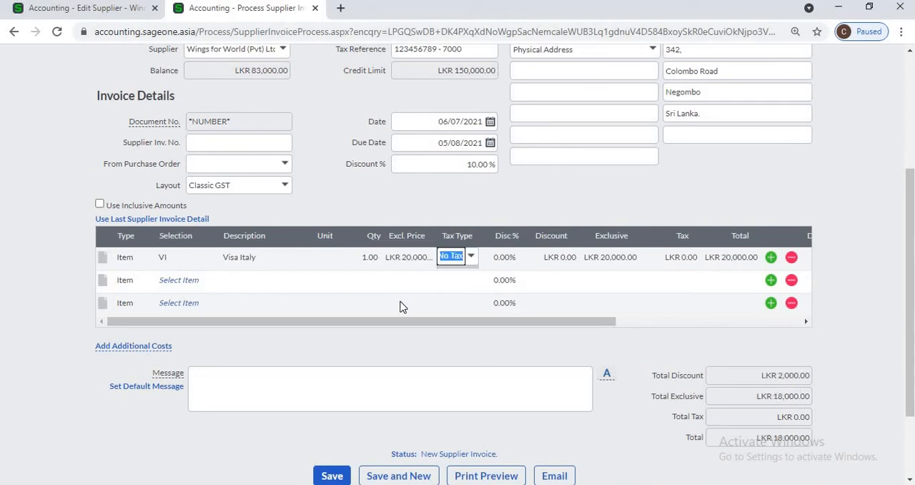
- Set the Visa Italy line's quantity to 10 and save the supplier invoice
left_click(373, 258)
type("10")
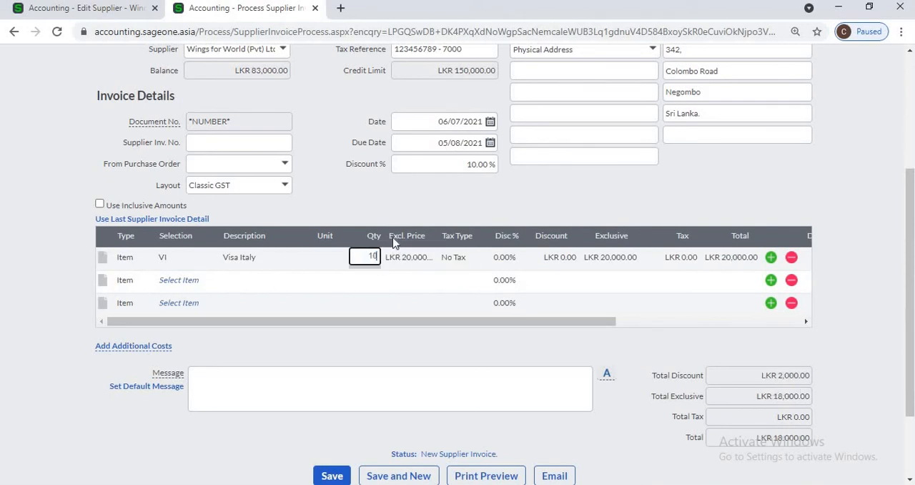
key("Tab")
scroll(351, 431, "down", 1)
scroll(339, 390, "down", 1)
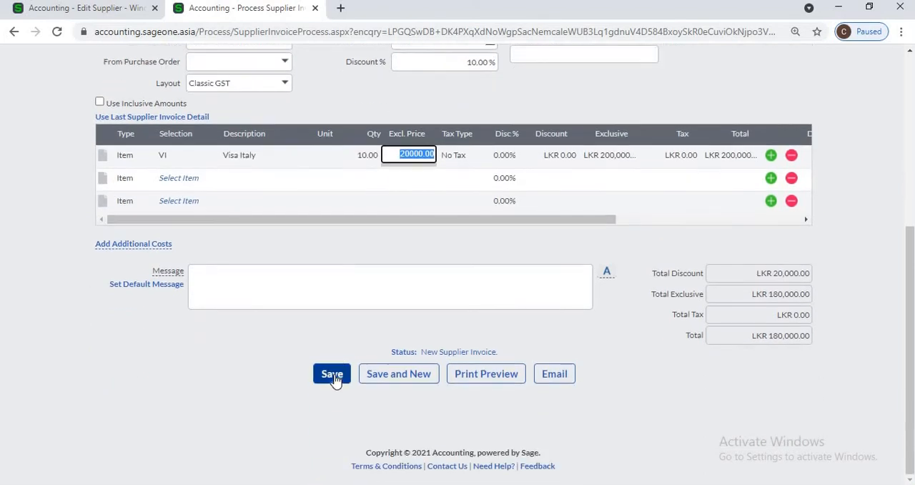
left_click(334, 375)
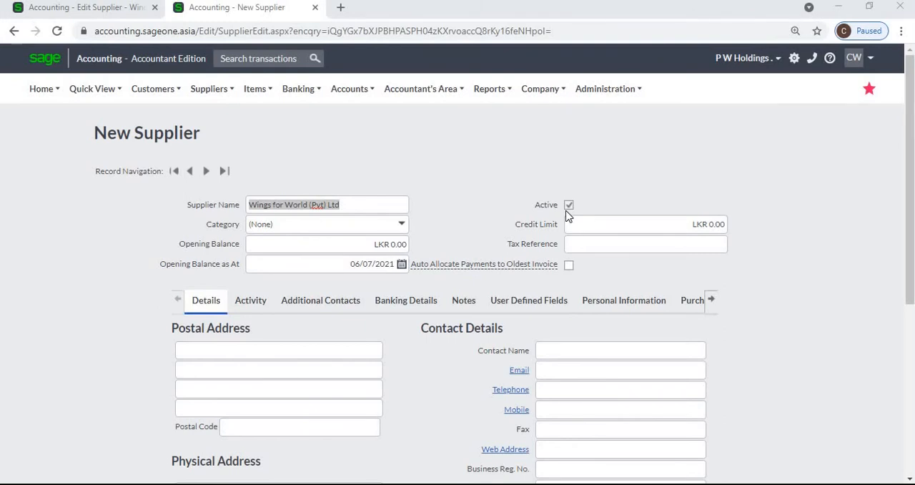
- Inspect the new supplier form's opening balance and add-category options, and turn on Auto Allocate Payments to Oldest Invoice
left_click(395, 246)
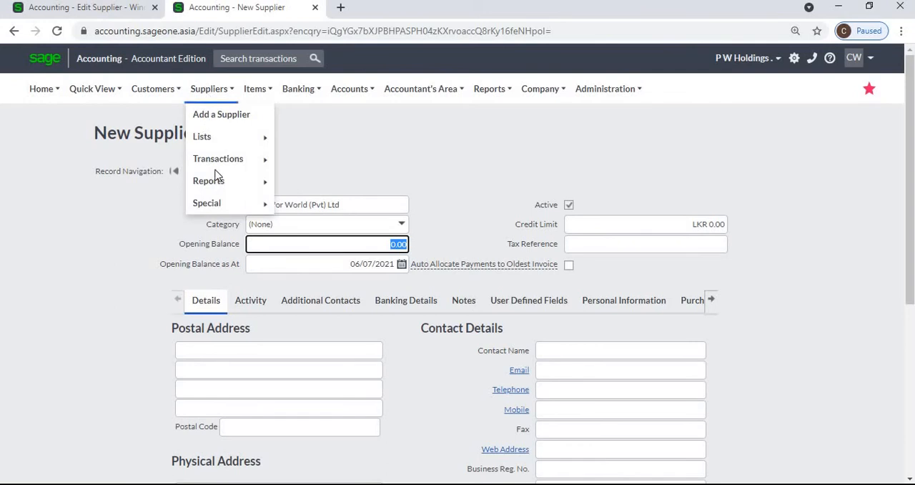
mouse_move(214, 203)
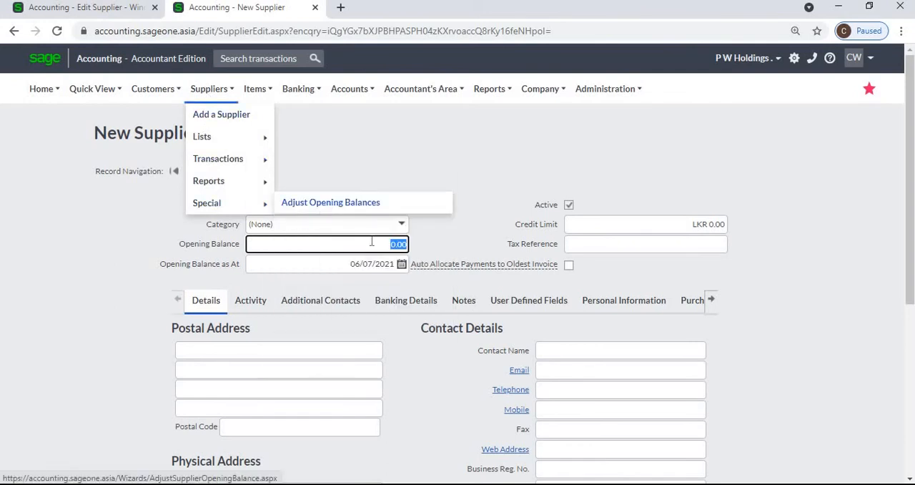
left_click(400, 225)
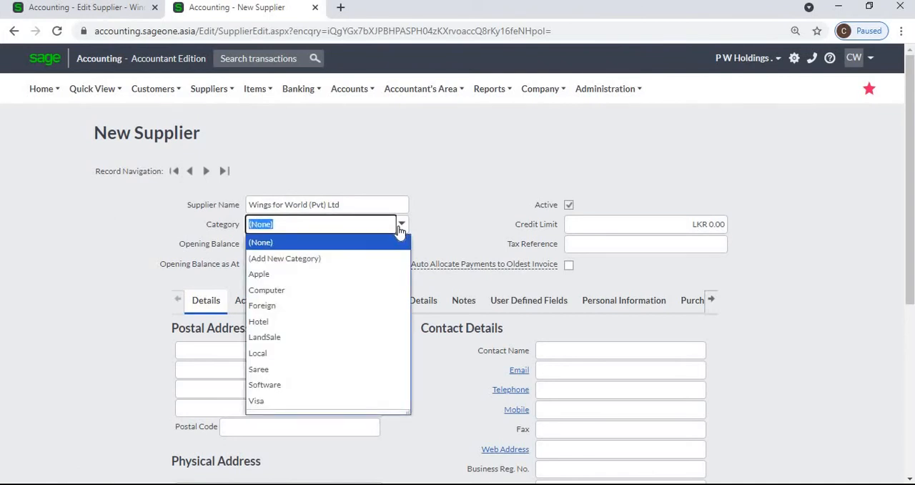
left_click(368, 261)
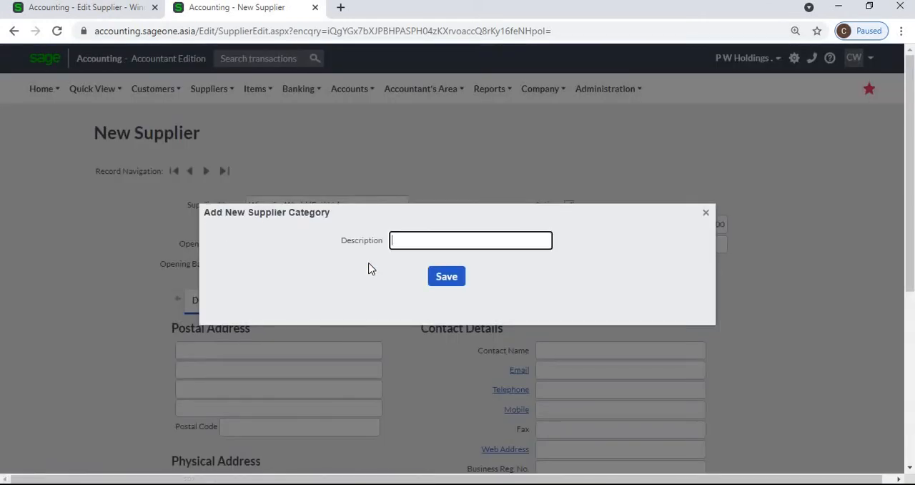
left_click(706, 212)
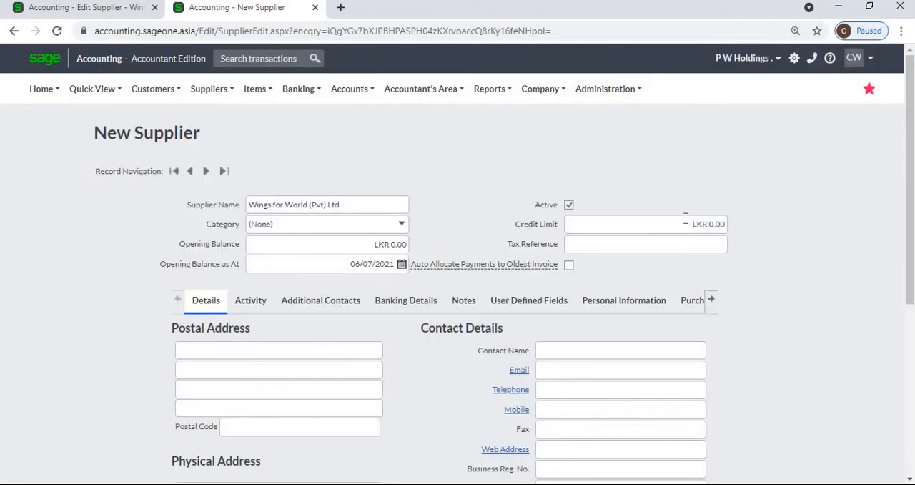
left_click(568, 266)
- Open the supplier payments list and start a new supplier payment for P W Holdings
left_click(218, 96)
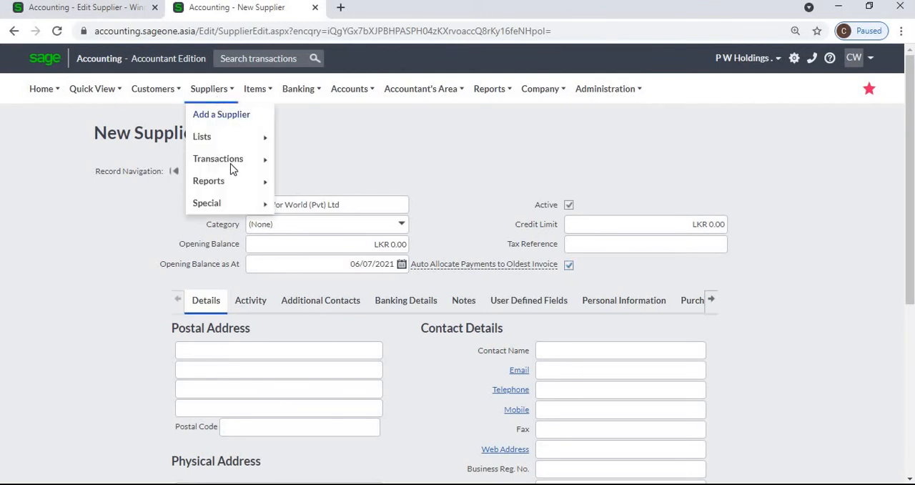
mouse_move(231, 168)
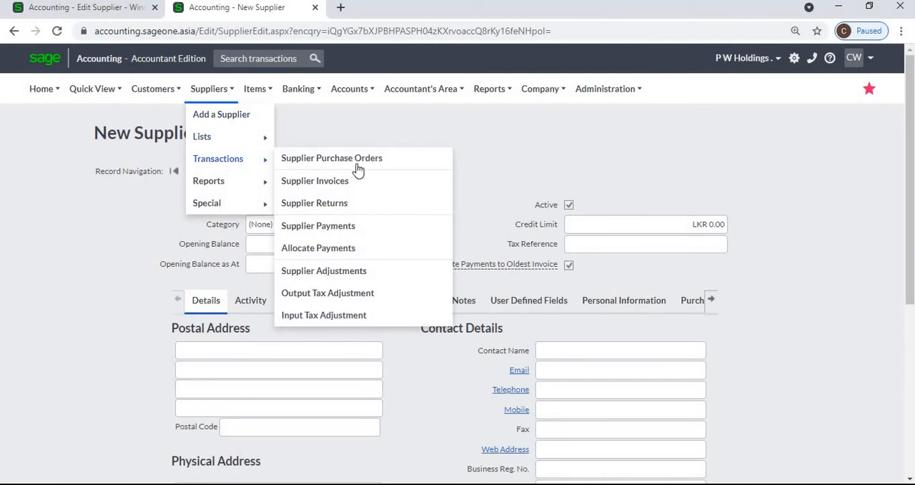
left_click(354, 233)
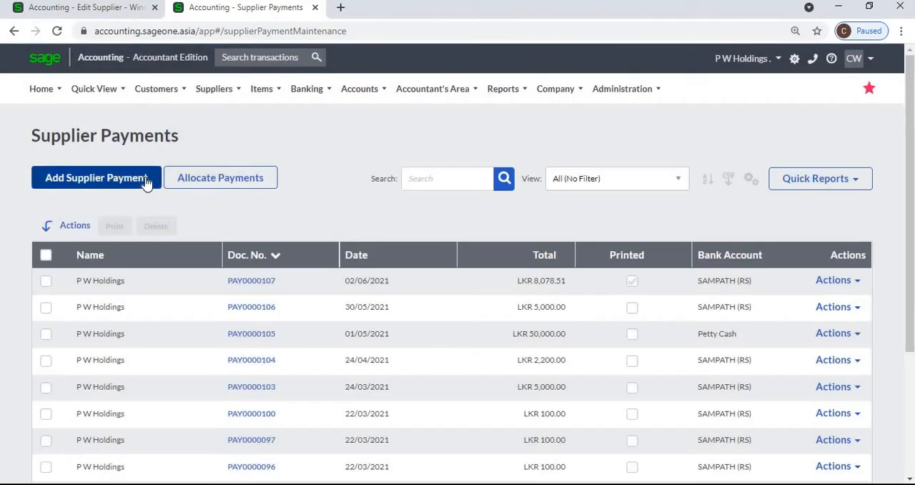
left_click(145, 183)
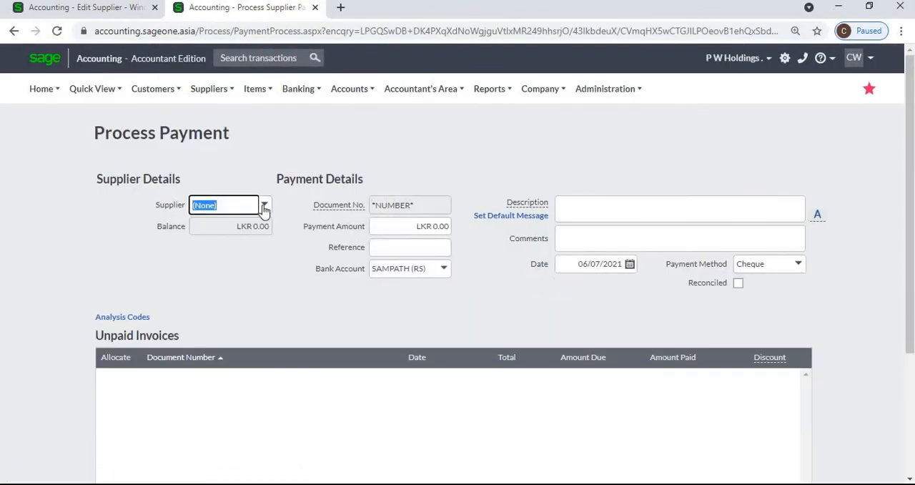
left_click(263, 207)
type("p")
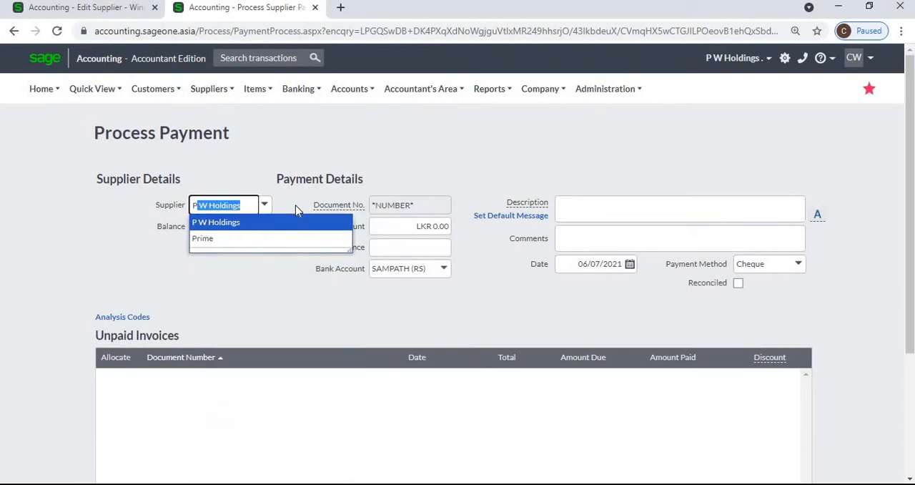
key("Return")
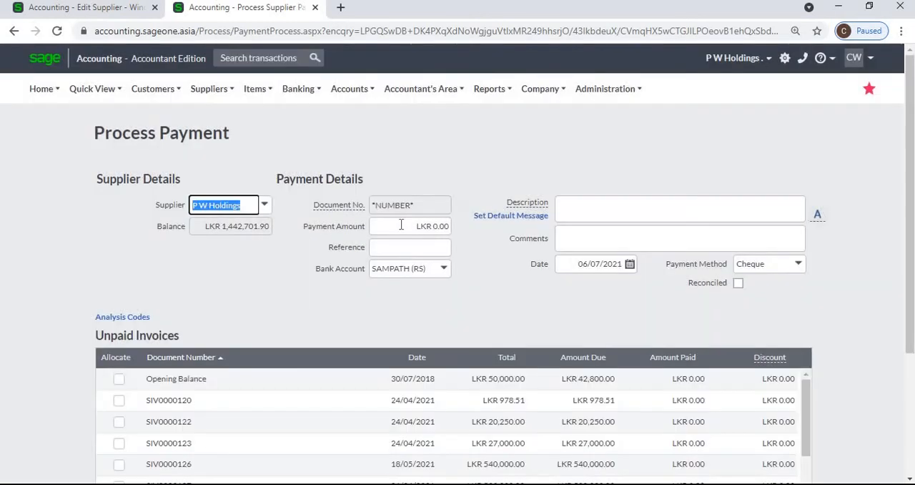
- Set the payment amount to LKR 100,000 and review how it is allocated across the unpaid invoices
left_click(401, 225)
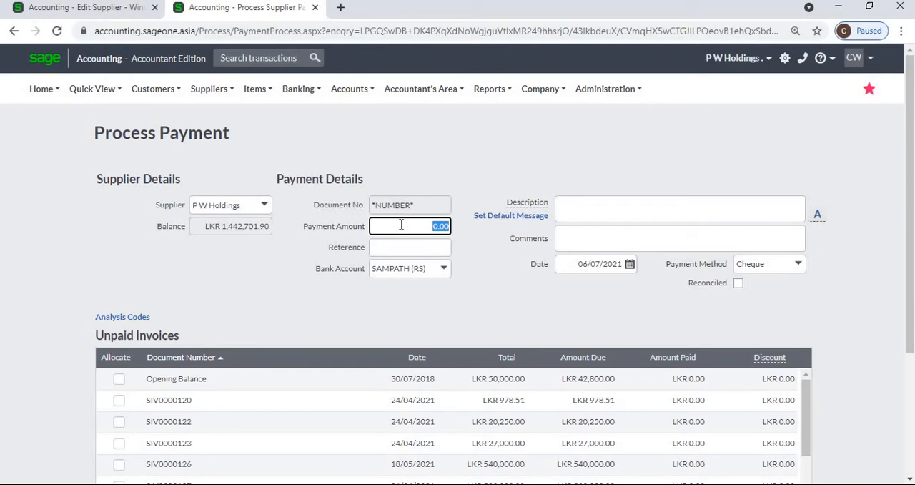
type("100000")
key("Tab")
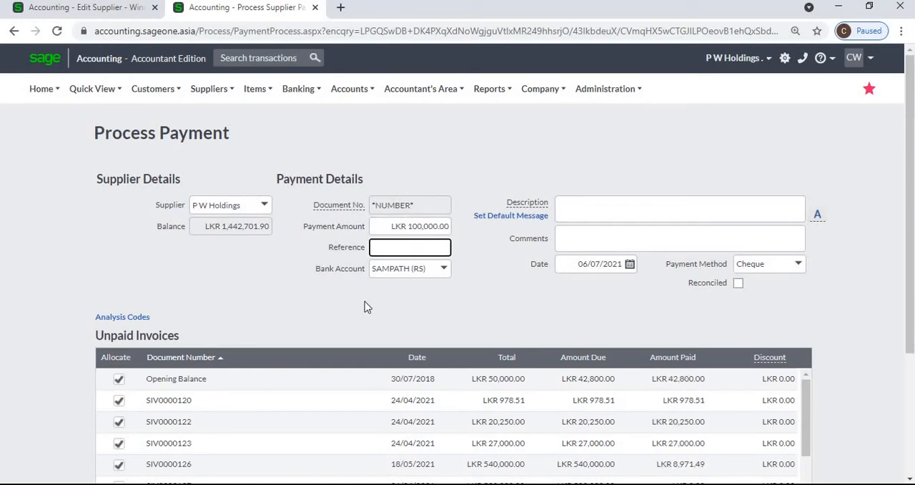
scroll(295, 413, "down", 1)
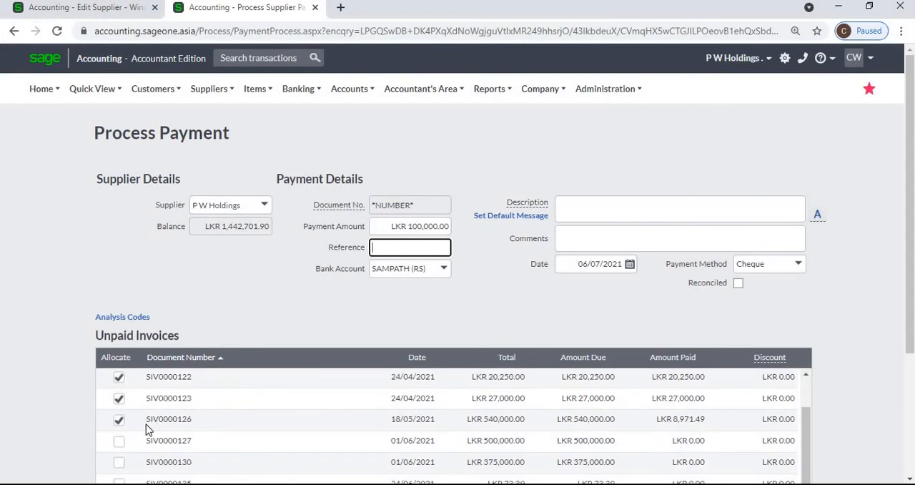
scroll(205, 428, "up", 1)
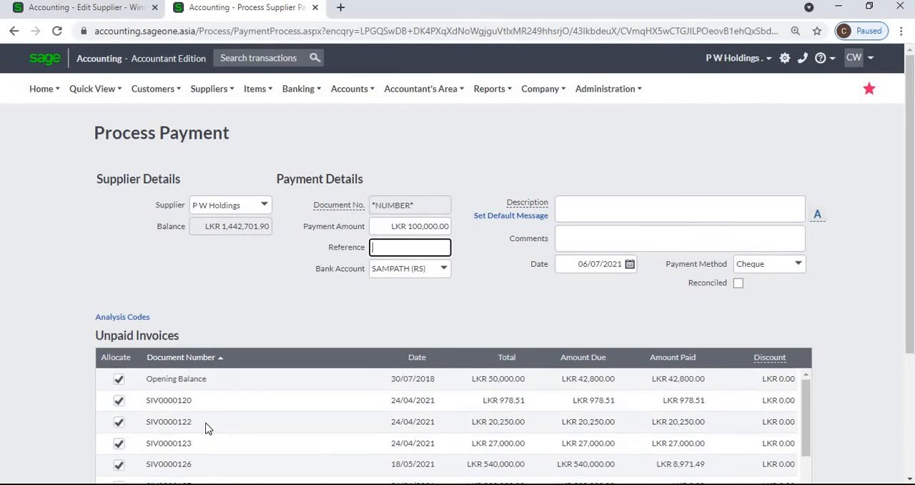
- Return to the Wings for World (Pvt) Ltd record and review its activity, additional contacts, banking details, notes, user defined fields and personal information
left_click(64, 8)
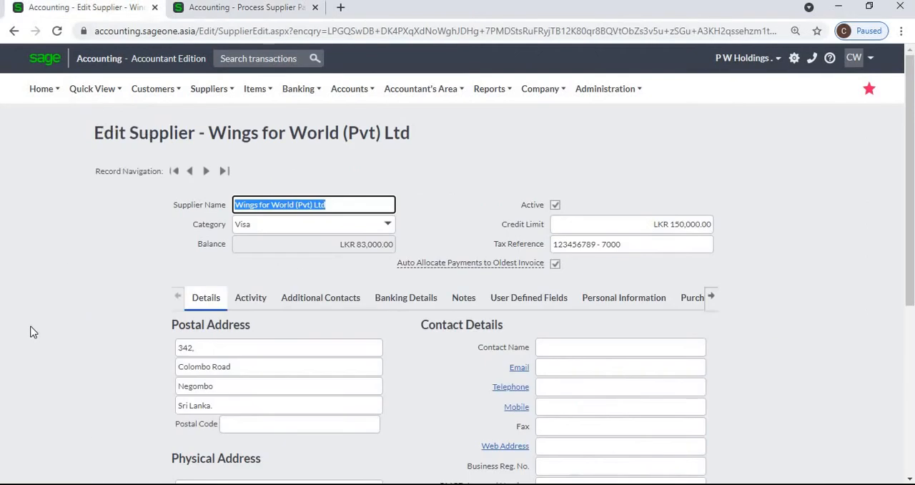
left_click(20, 349)
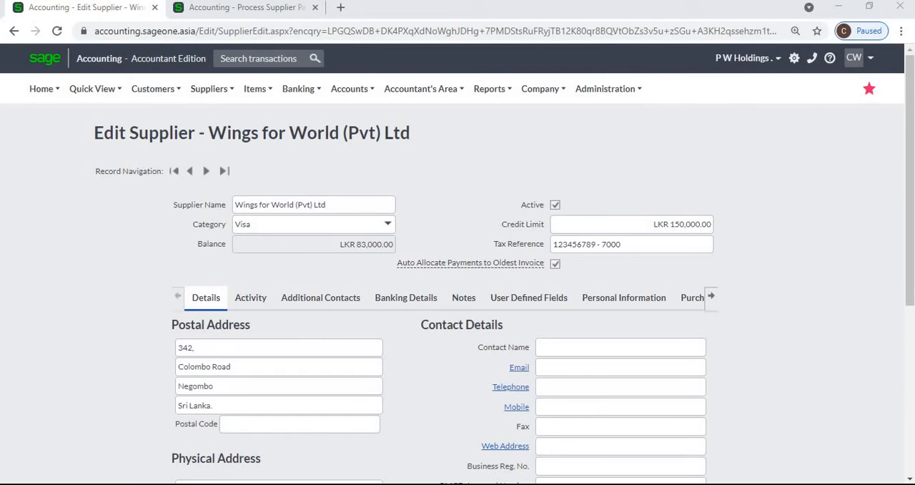
left_click(250, 297)
left_click(321, 297)
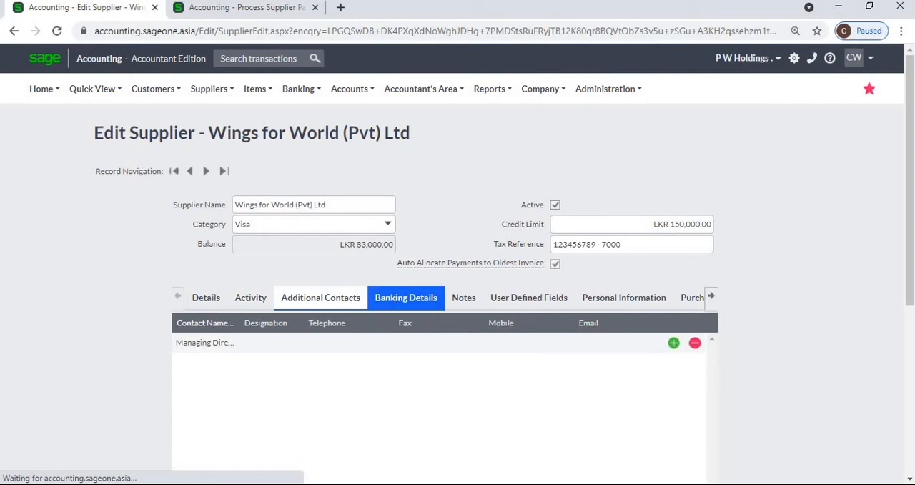
left_click(406, 297)
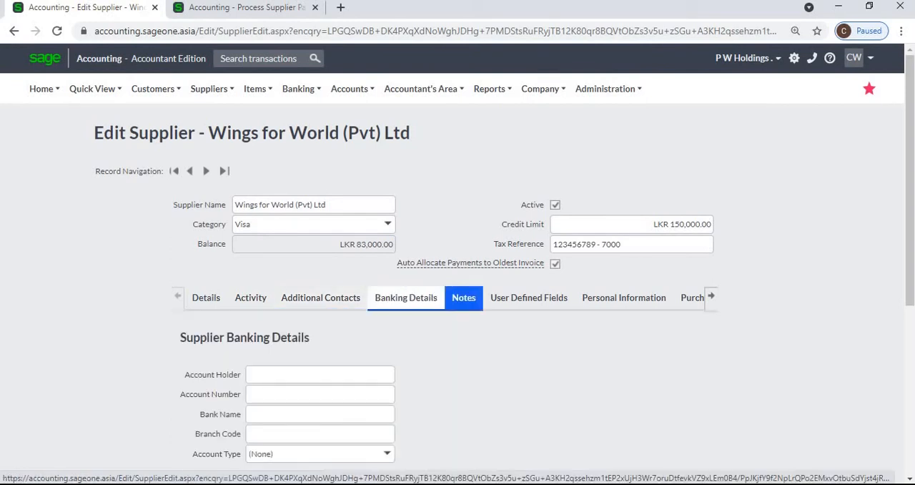
left_click(463, 298)
left_click(529, 297)
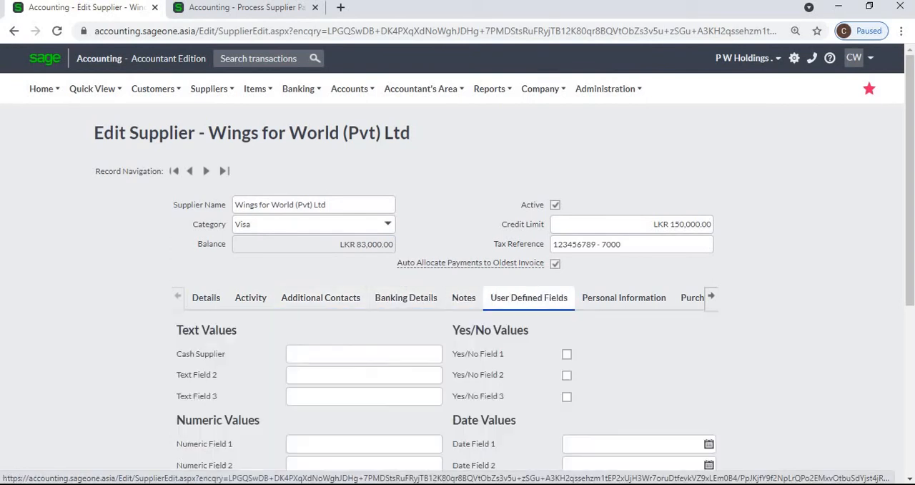
left_click(624, 297)
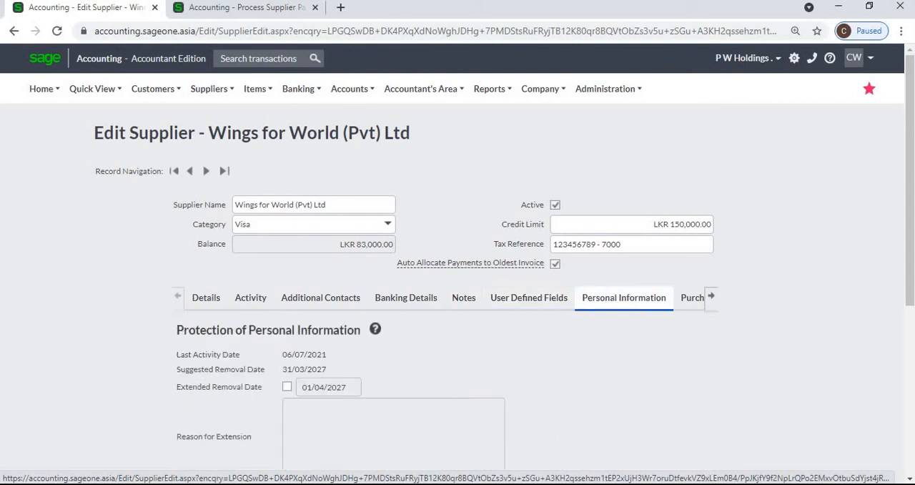
- Review the supplier's purchases graph, purchase orders, unpaid invoices and report layouts, and return to its Details section
left_click(691, 298)
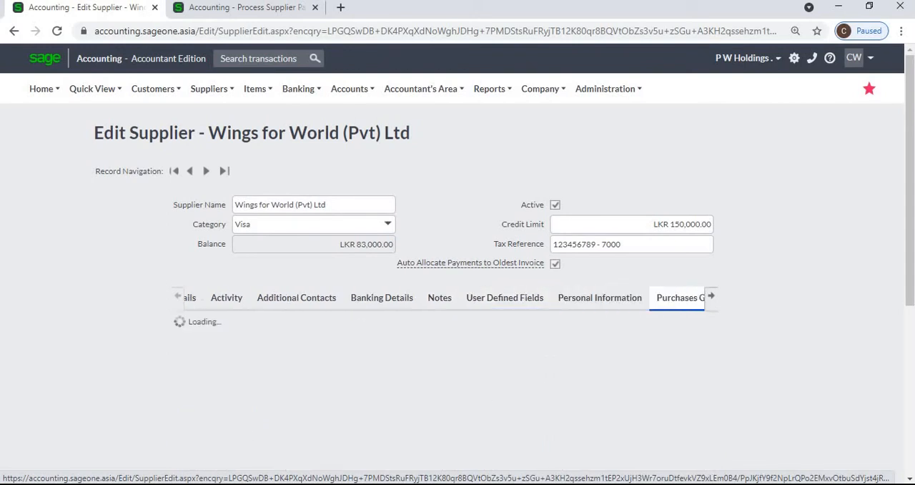
left_click(711, 299)
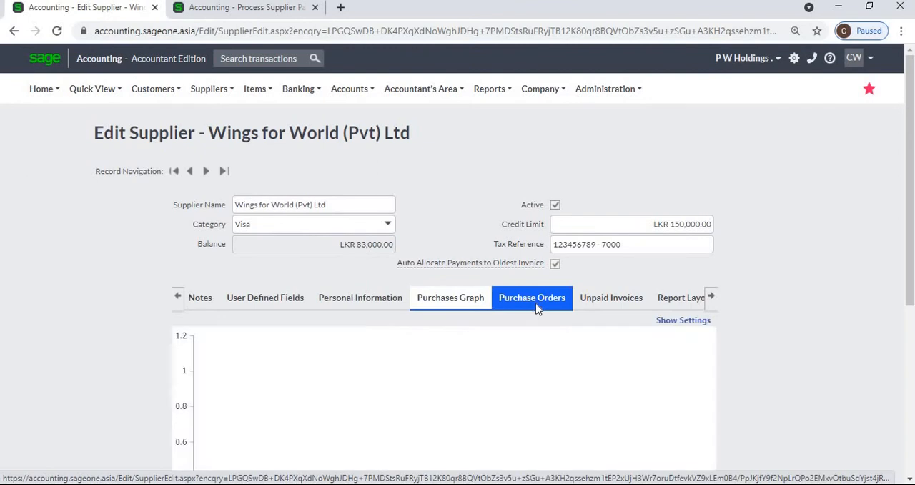
left_click(537, 308)
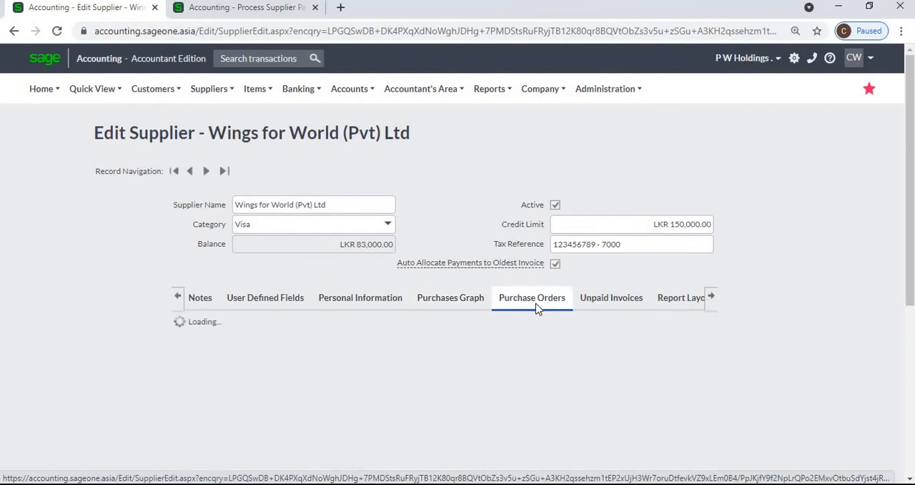
left_click(589, 303)
left_click(678, 303)
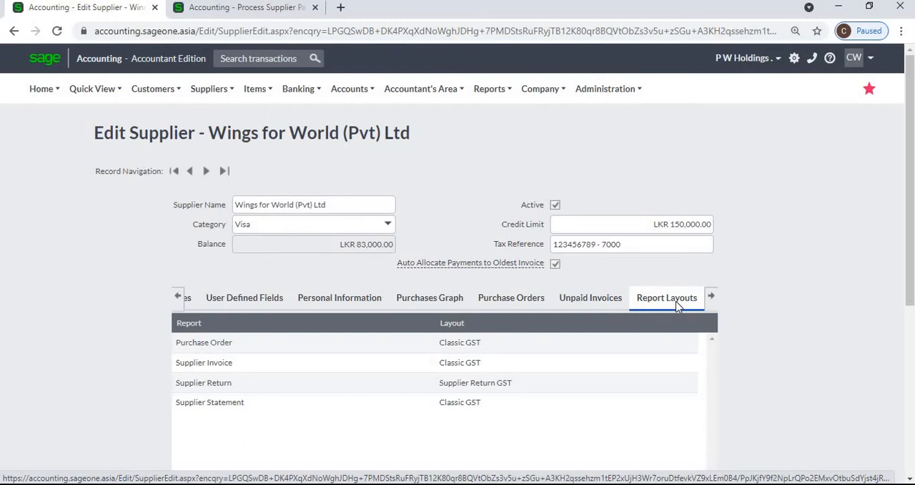
left_click(178, 296)
left_click(199, 300)
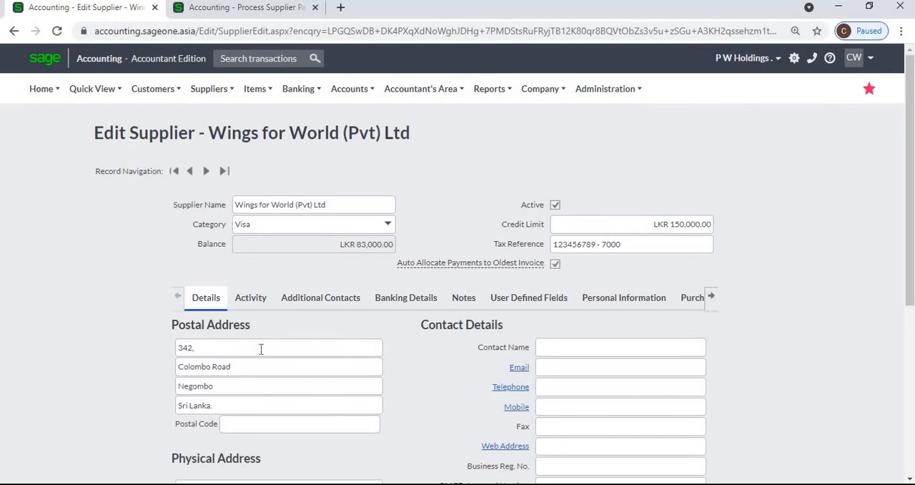
- Look over the supplier's address and contact fields, and copy the postal address into the physical address
scroll(261, 346, "down", 2)
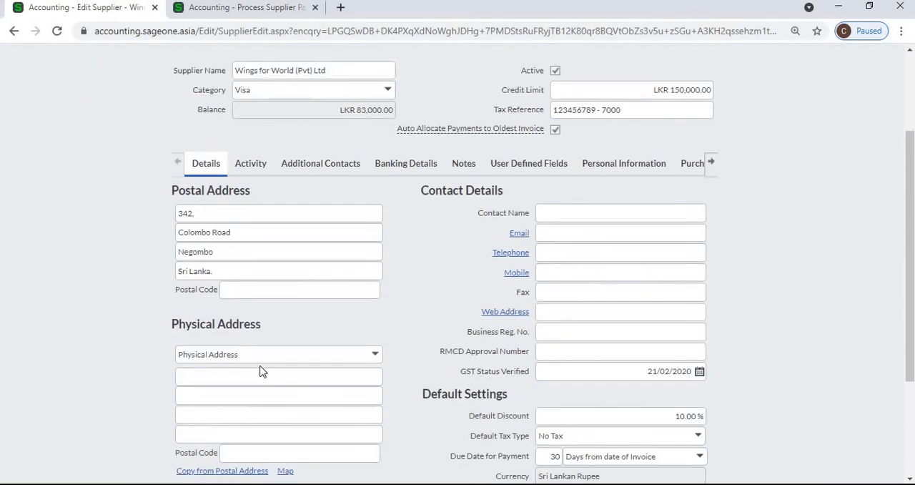
left_click(556, 216)
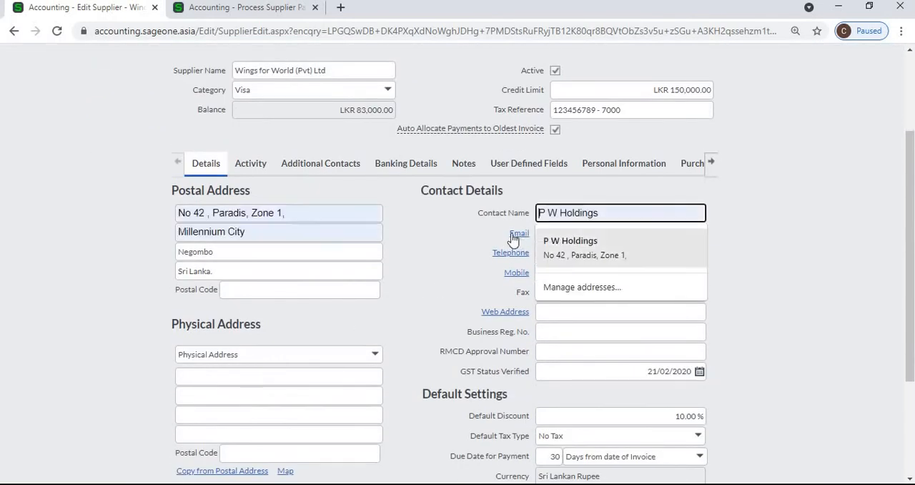
left_click(741, 248)
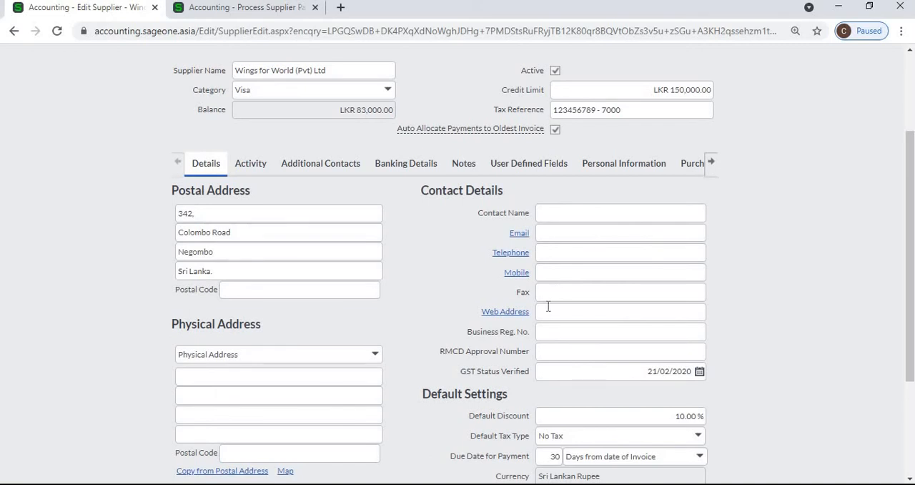
scroll(549, 307, "up", 2)
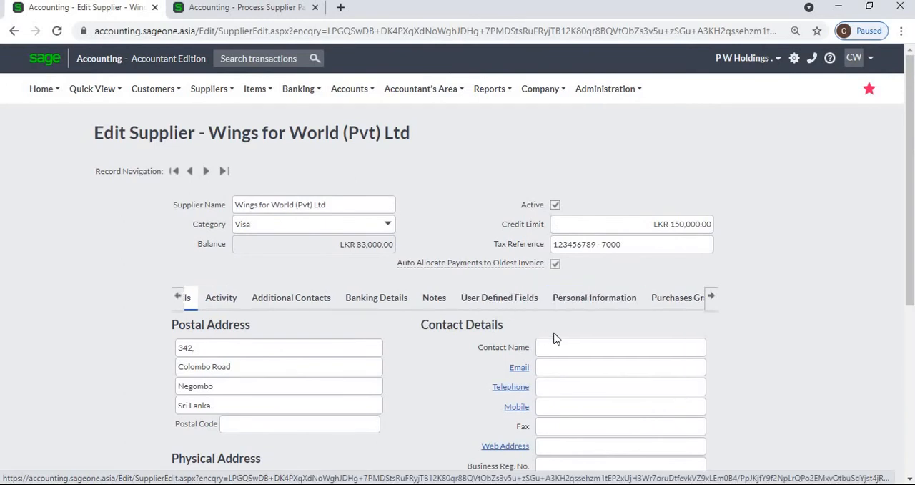
scroll(556, 337, "down", 2)
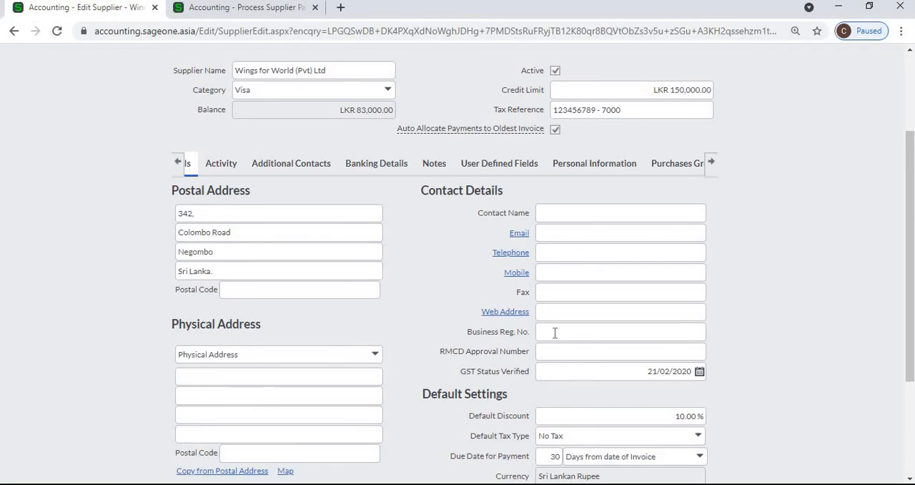
left_click(554, 333)
scroll(268, 353, "down", 3)
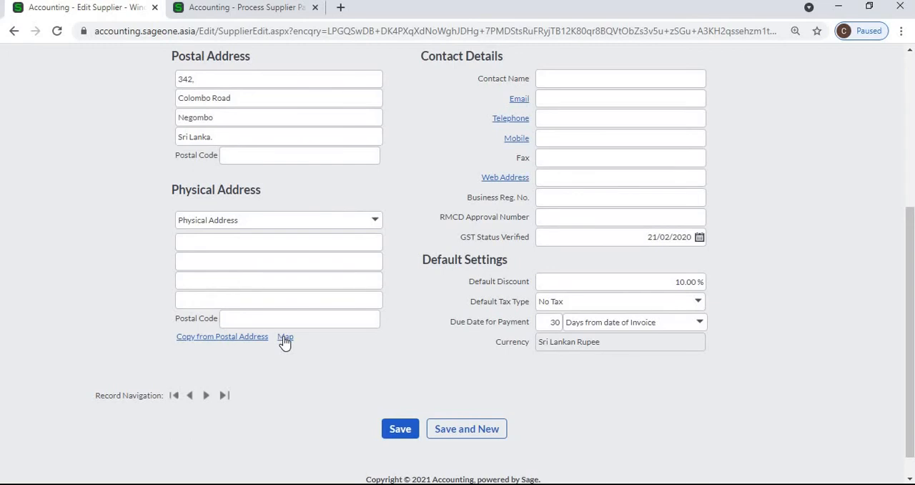
left_click(213, 337)
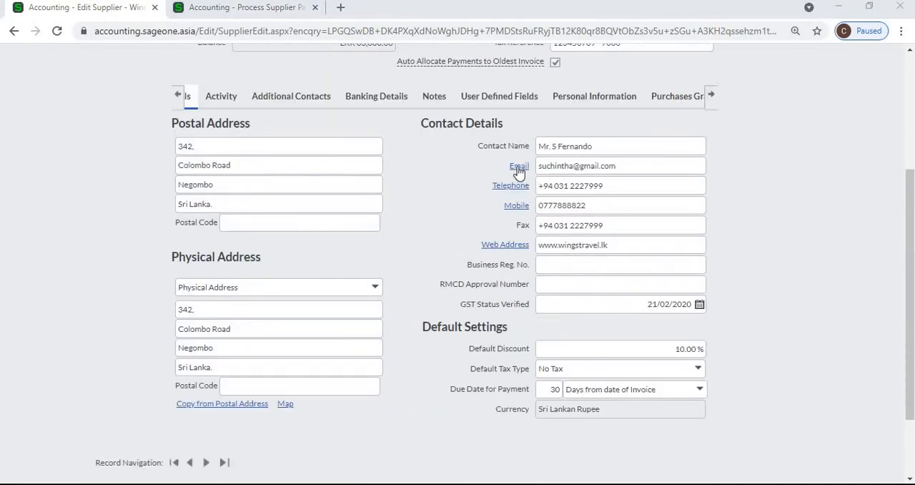
- Try the supplier's Email, Telephone and Web Address links, closing the mail window, the Skype request and the website
left_click(519, 166)
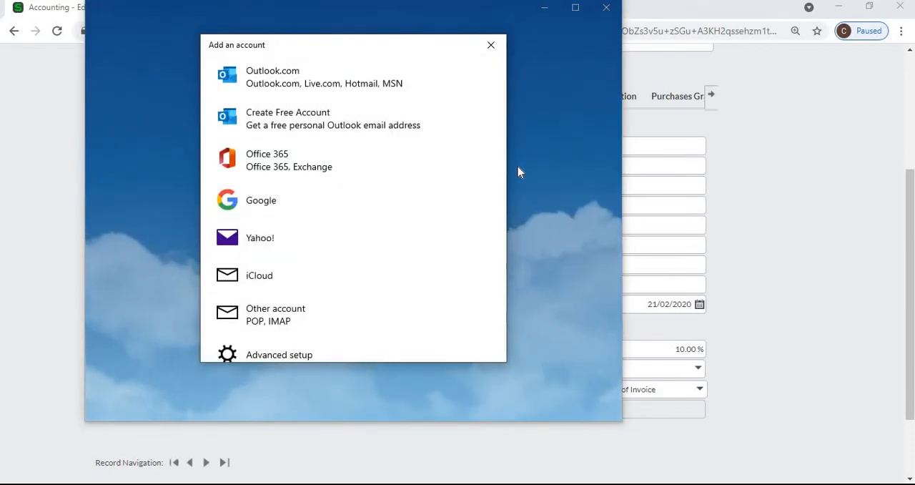
left_click(491, 45)
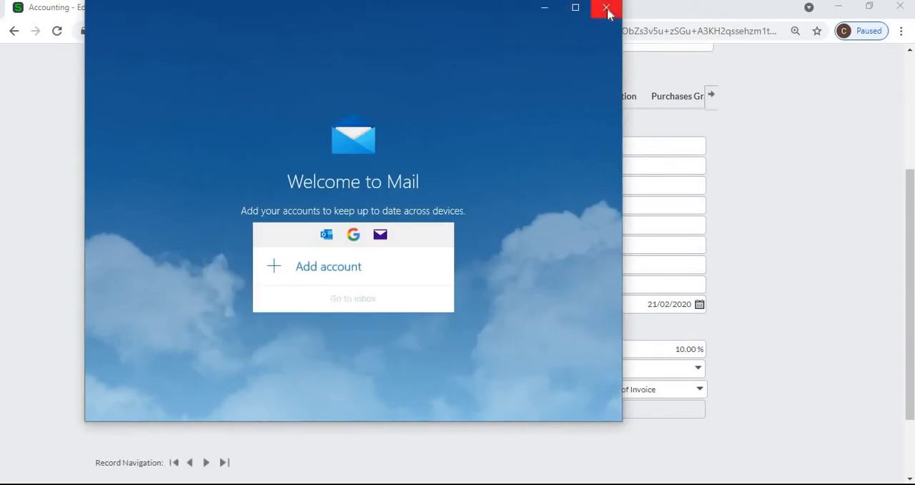
left_click(606, 8)
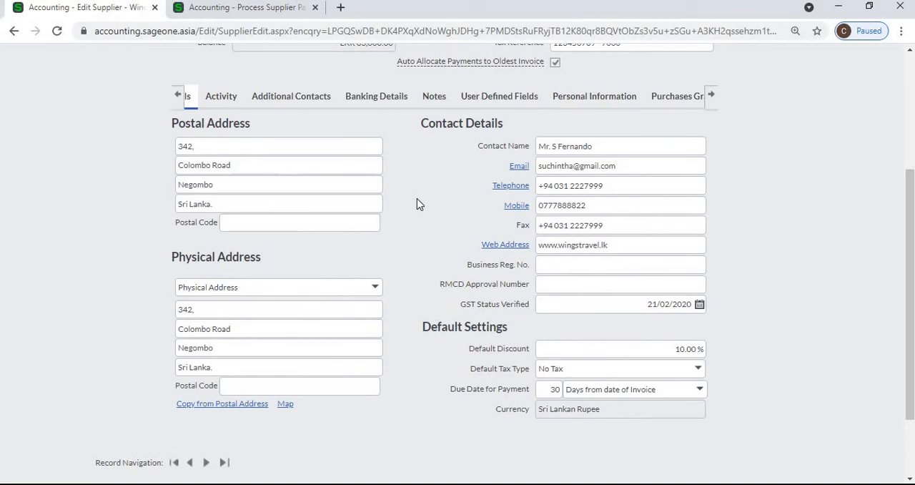
left_click(509, 187)
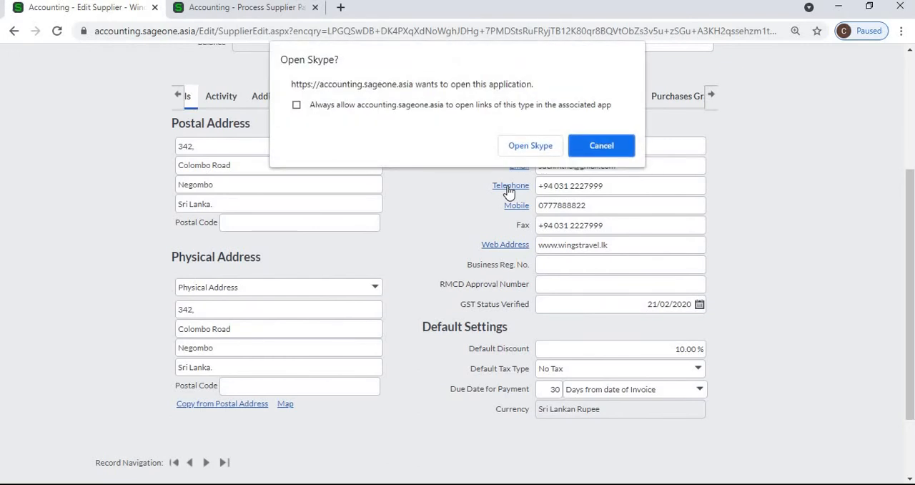
left_click(627, 148)
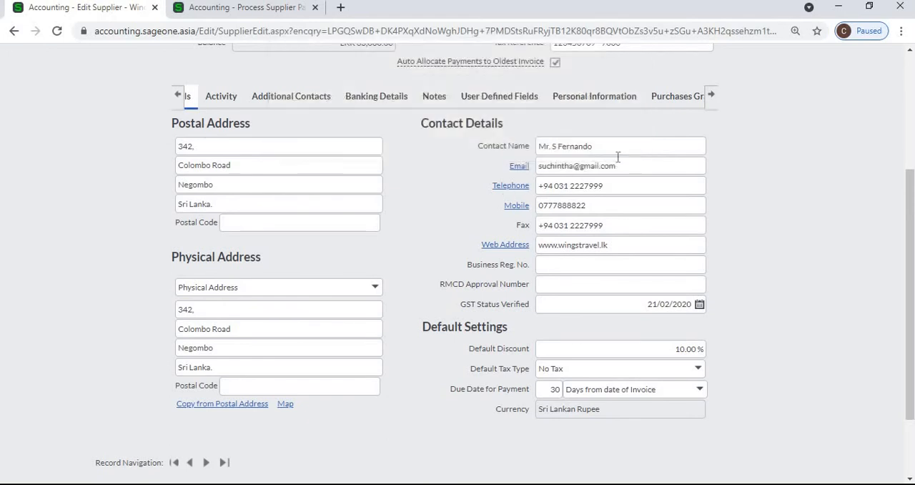
left_click(505, 245)
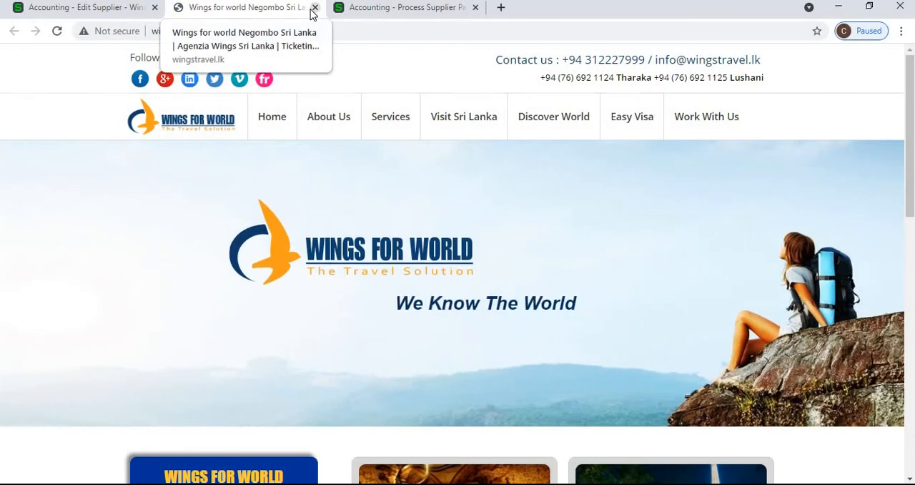
left_click(315, 8)
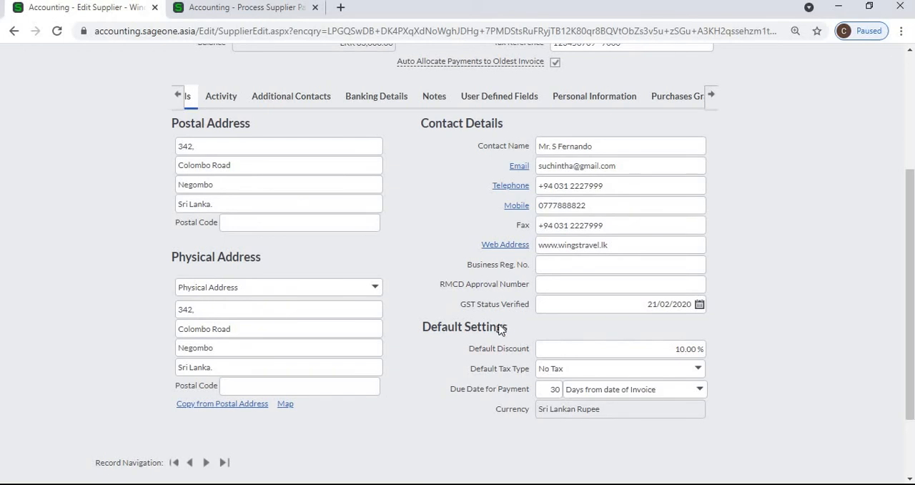
- Leave the supplier payment without saving, open the supplier invoices list and start a new supplier invoice
left_click(210, 9)
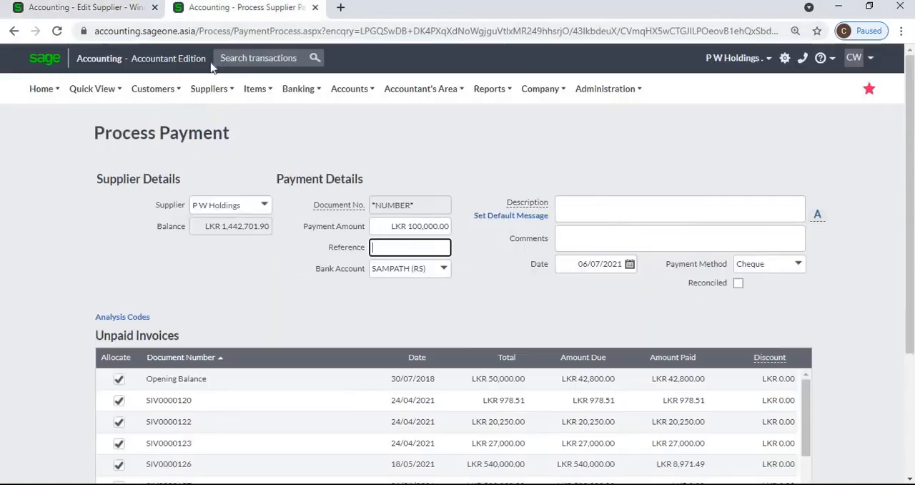
mouse_move(207, 91)
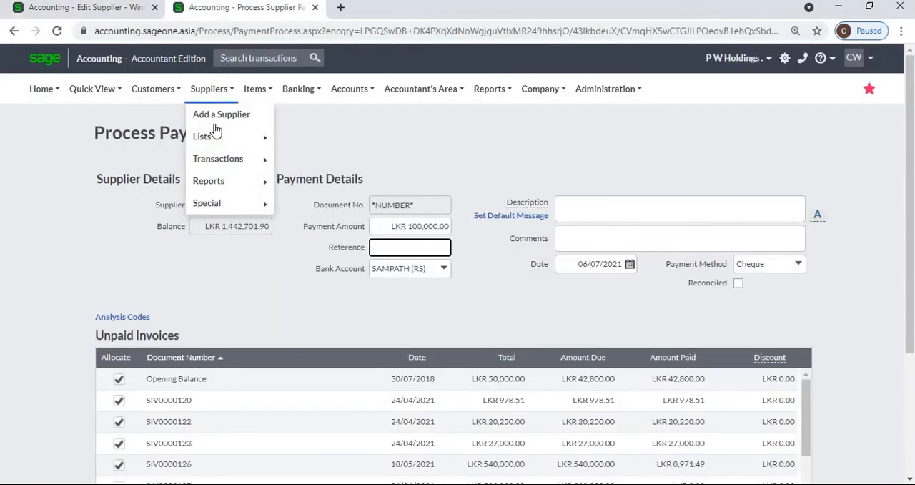
mouse_move(222, 158)
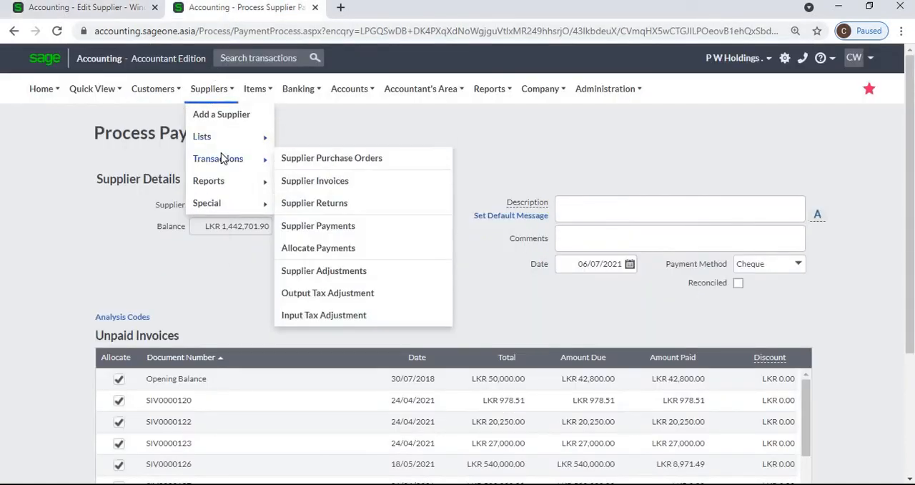
left_click(305, 182)
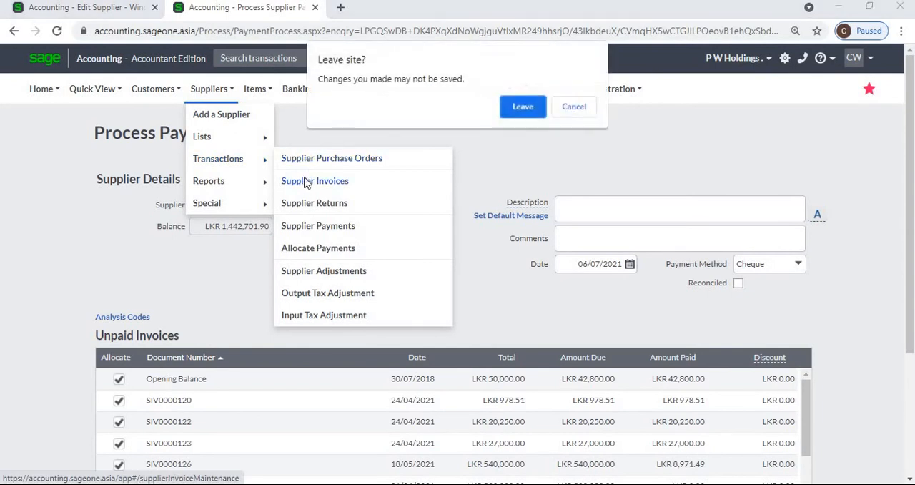
left_click(523, 107)
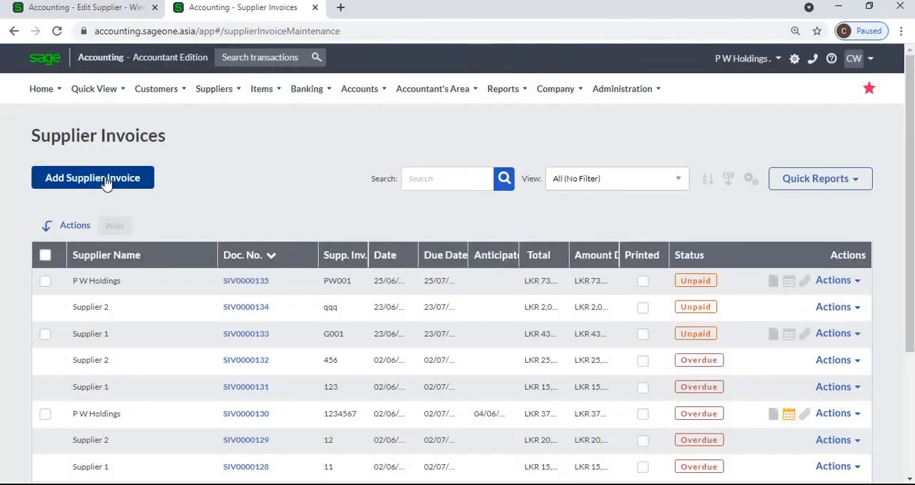
left_click(106, 183)
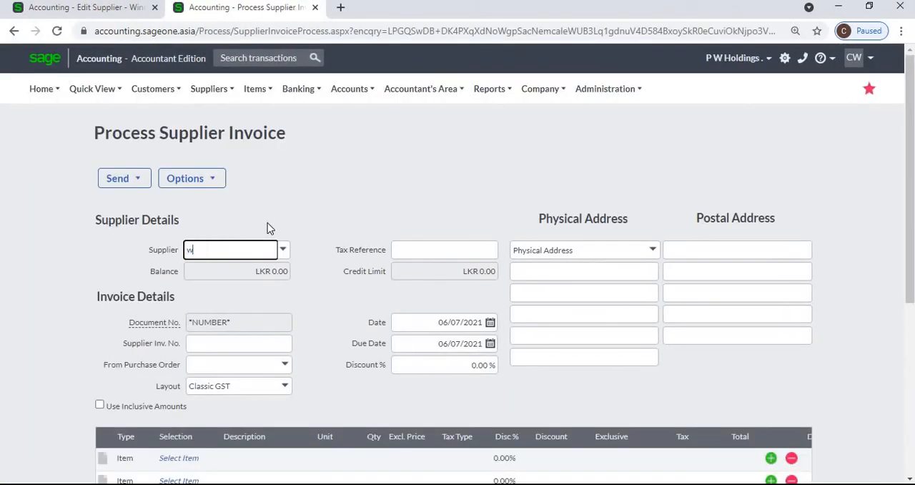
- Select Wings for World (Pvt) Ltd as the invoice's supplier and check the discount percentage filled in from its record
type("World (Pvt) Ltd")
left_click(271, 267)
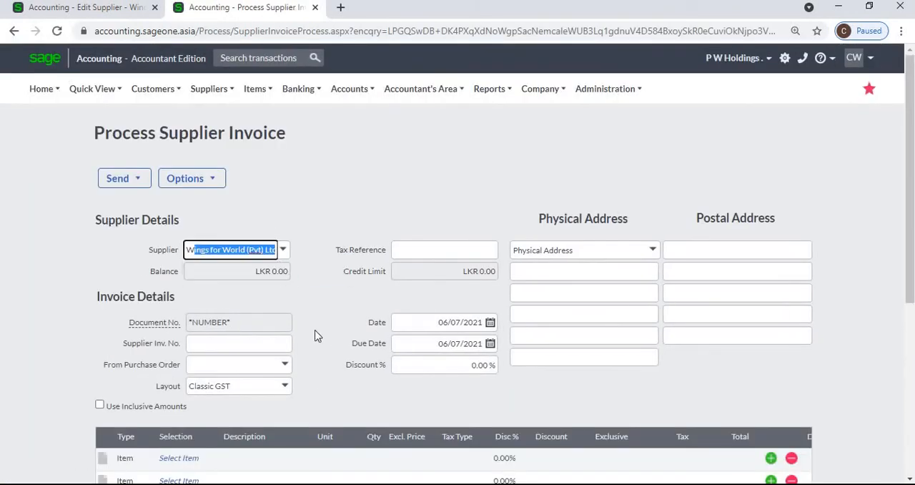
left_click(479, 366)
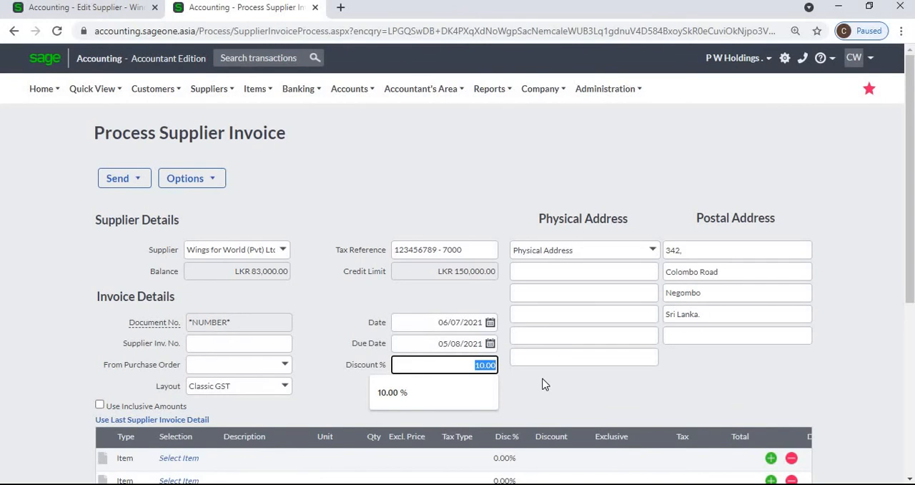
- Inspect the default discount, tax type options and payment due date on the supplier record and compare them with the open invoice
left_click(126, 7)
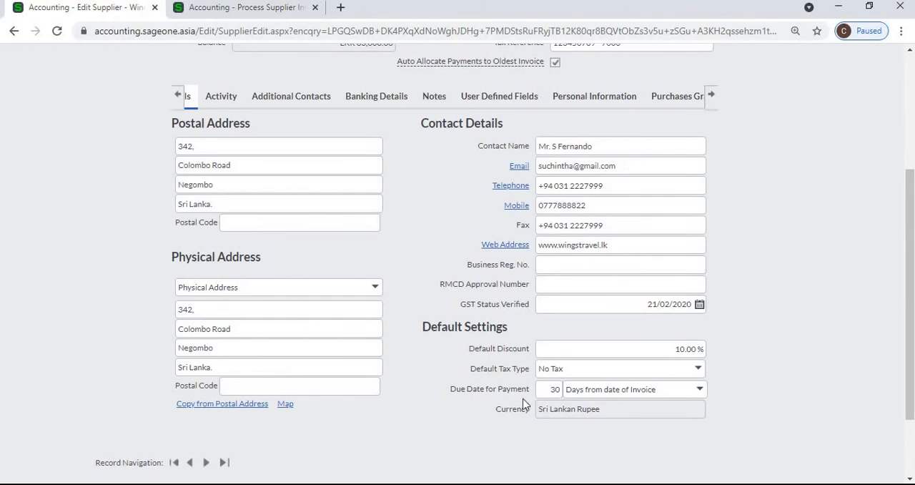
left_click(698, 369)
left_click(796, 368)
left_click(198, 12)
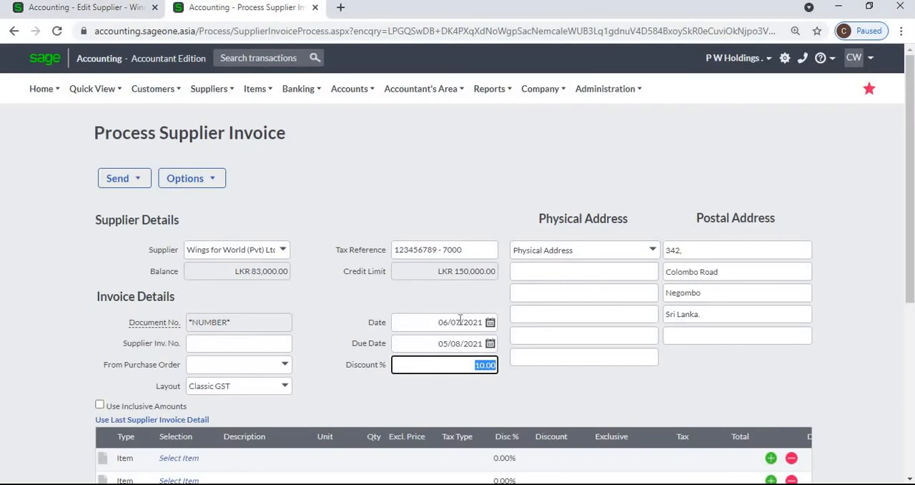
- Check the invoice's due date and examine the supplier's activity, including its transaction list, activity totals and supplier invoices
left_click(460, 344)
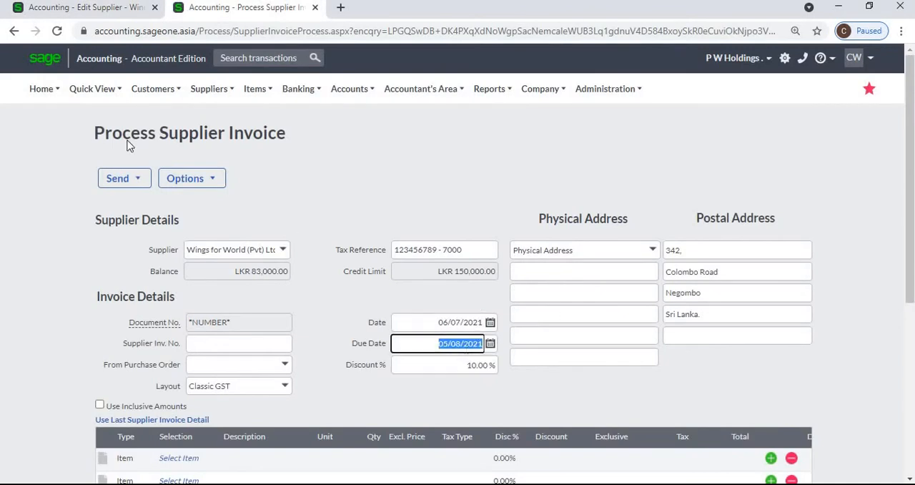
left_click(80, 10)
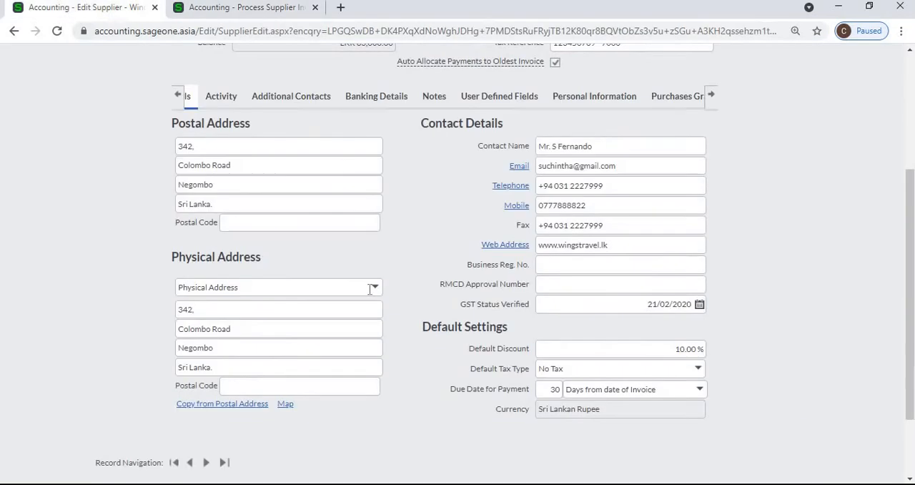
left_click(213, 102)
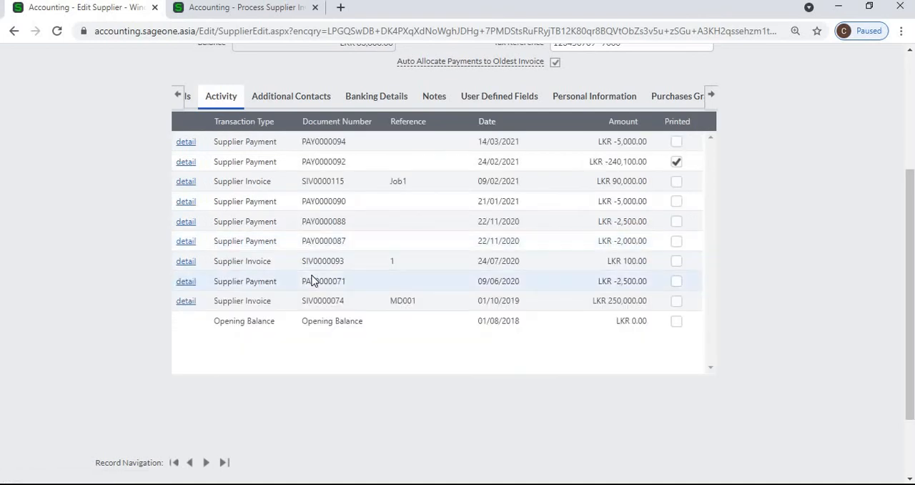
left_click(177, 379)
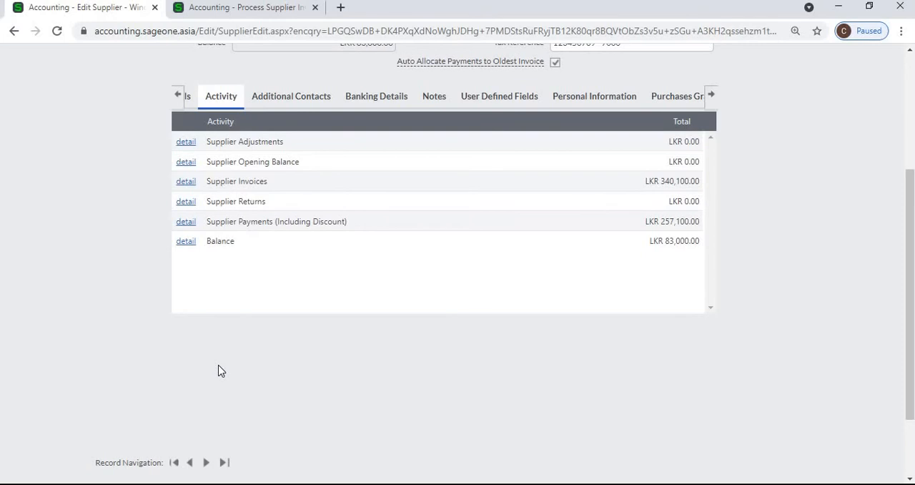
left_click(181, 184)
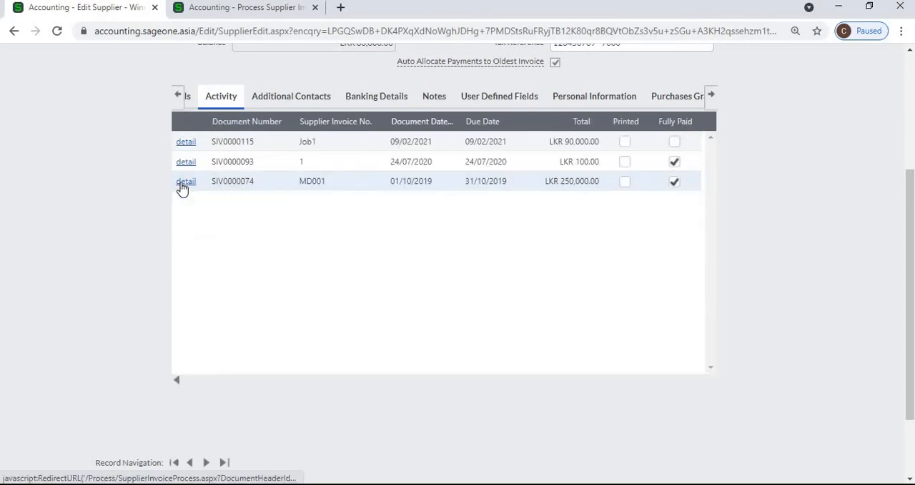
left_click(176, 380)
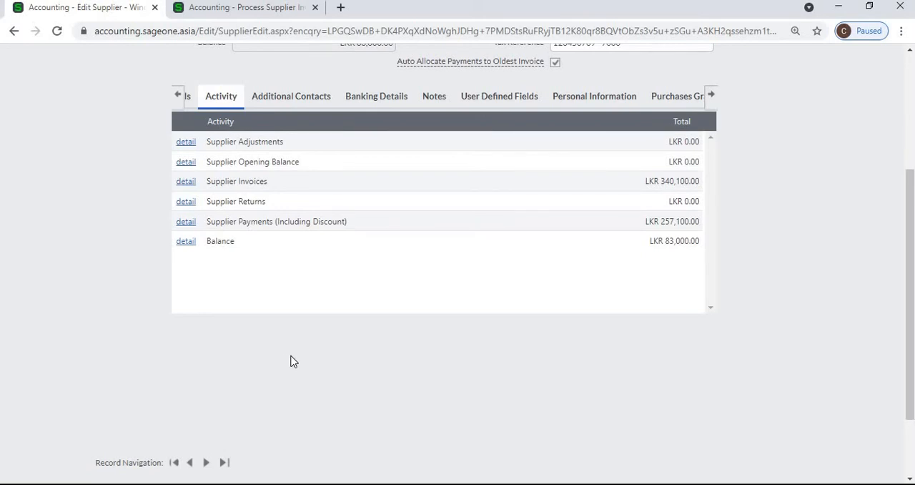
- Add two blank contact rows to the supplier's additional contacts
left_click(289, 100)
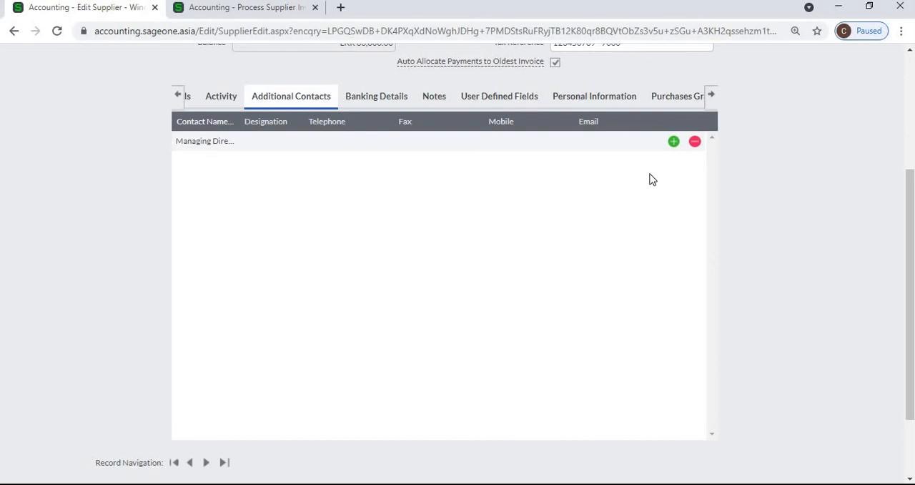
left_click(674, 142)
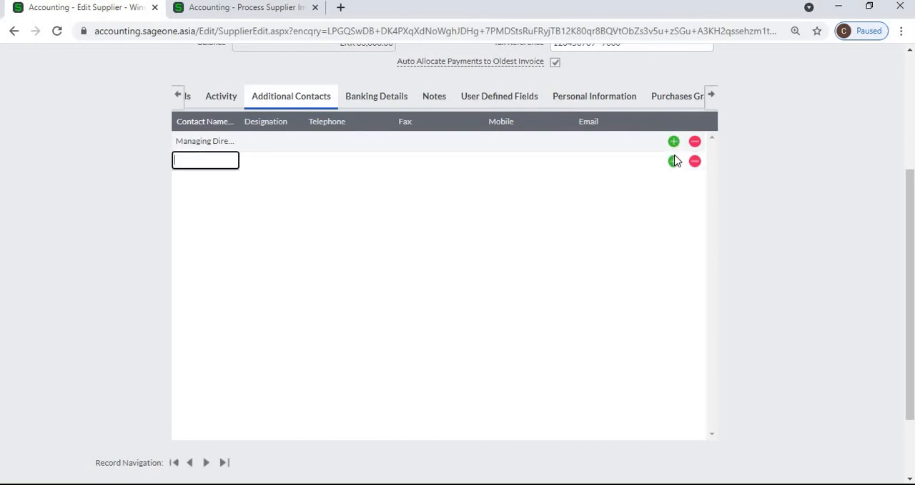
left_click(674, 162)
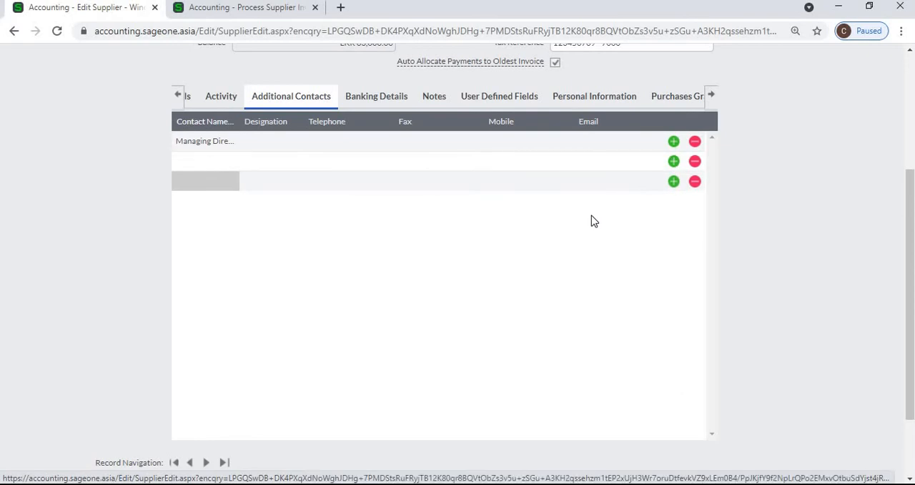
- Review the supplier's banking details fields, and leave the unsaved supplier invoice to open Control User Access
left_click(376, 96)
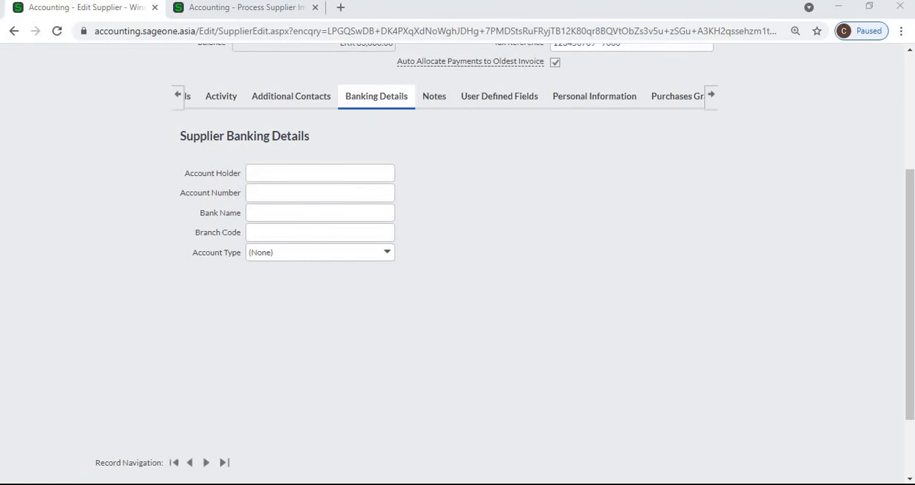
scroll(500, 261, "down", 3)
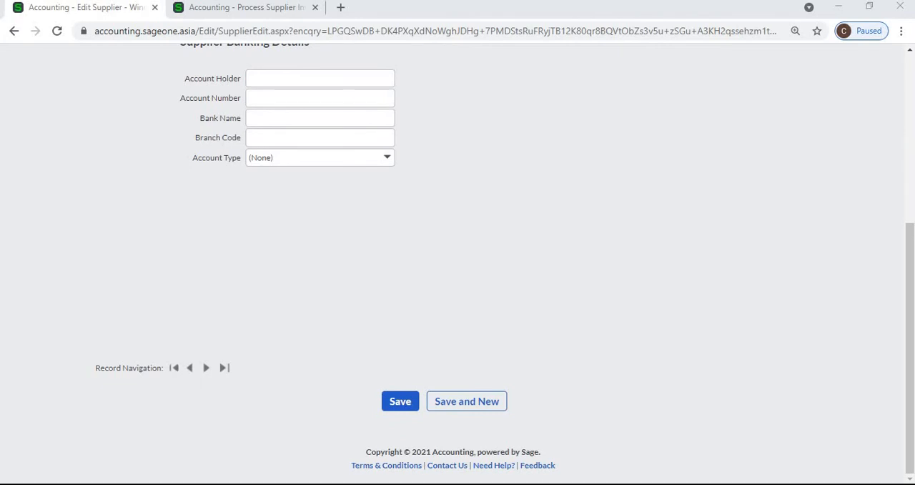
left_click(246, 7)
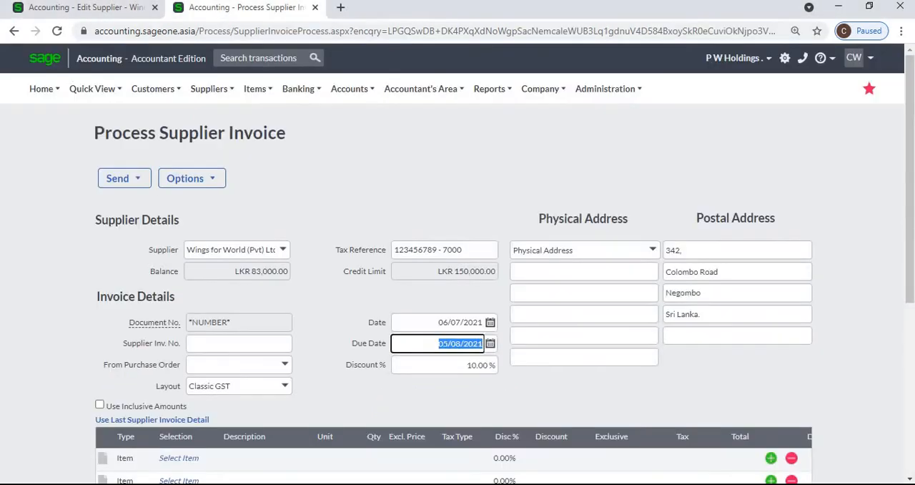
mouse_move(607, 89)
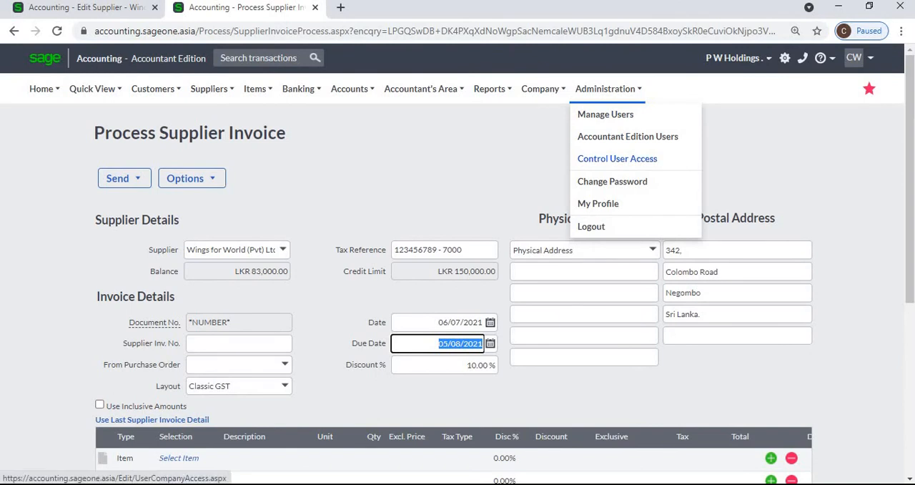
left_click(617, 158)
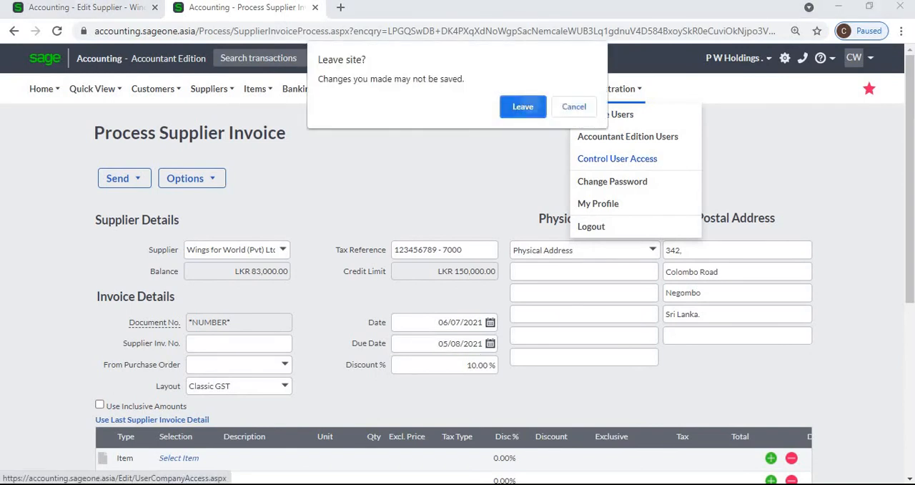
left_click(526, 106)
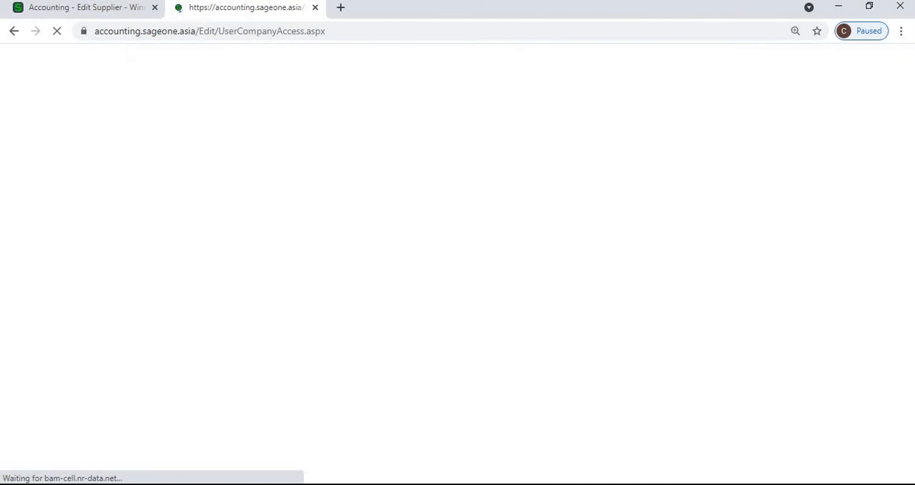
- Open the permissions of the third user with access to P W Holdings and examine the Suppliers access options, including banking details rights
scroll(527, 347, "down", 1)
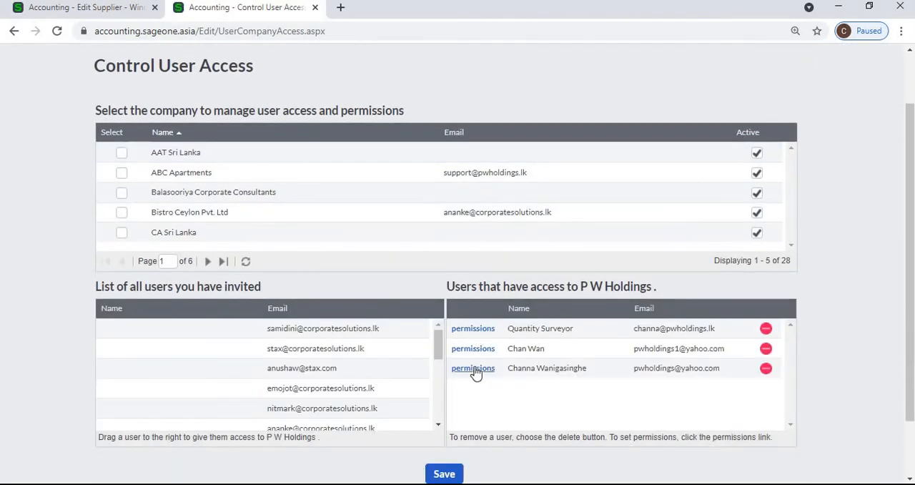
left_click(473, 368)
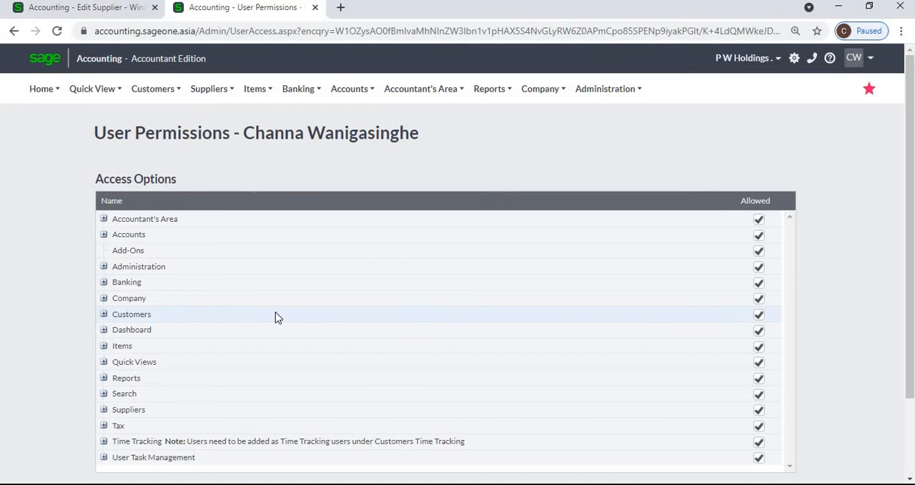
scroll(98, 347, "down", 2)
left_click(104, 343)
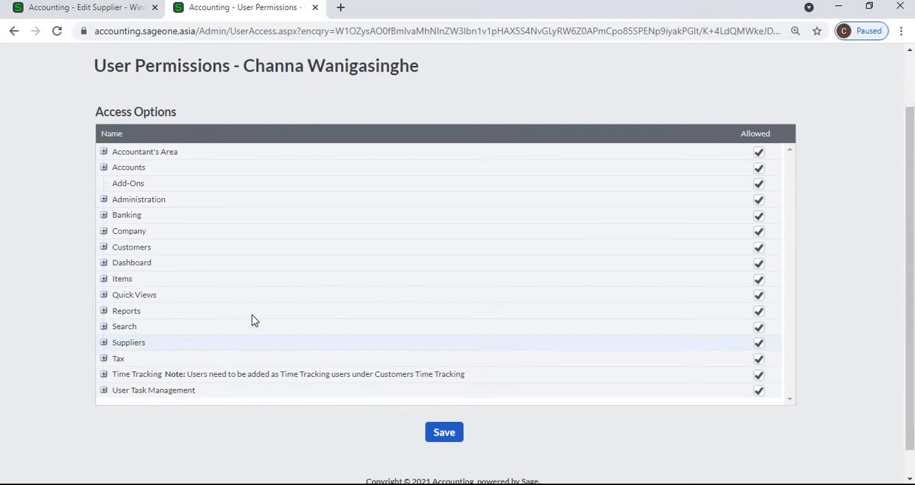
scroll(278, 301, "down", 2)
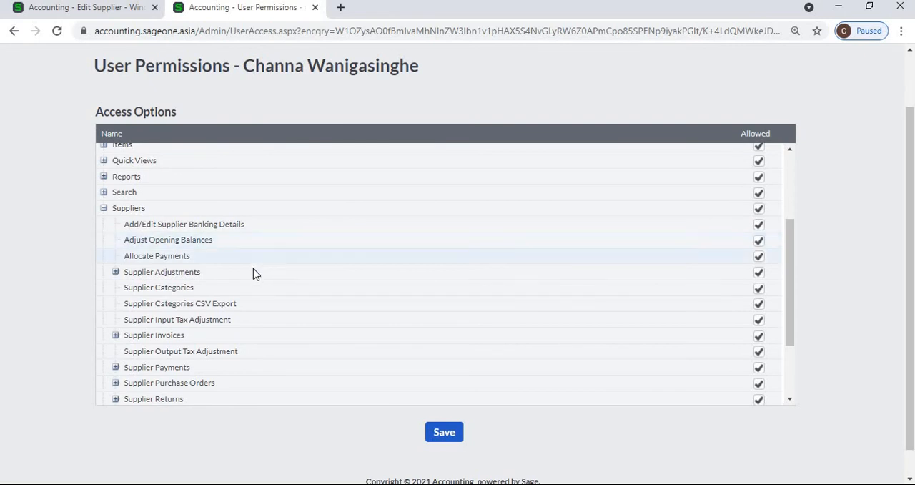
scroll(252, 293, "down", 1)
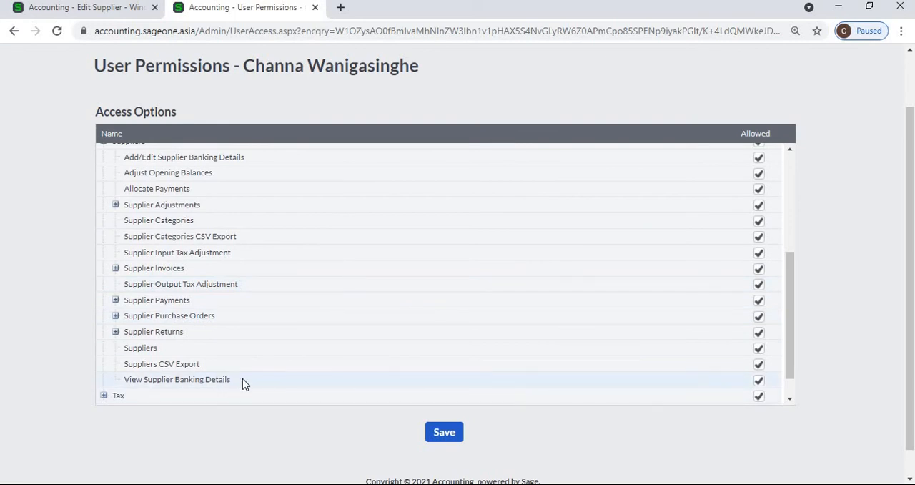
- Return to the Wings for World (Pvt) Ltd supplier record and review its notes with their action dates and completion status
left_click(70, 9)
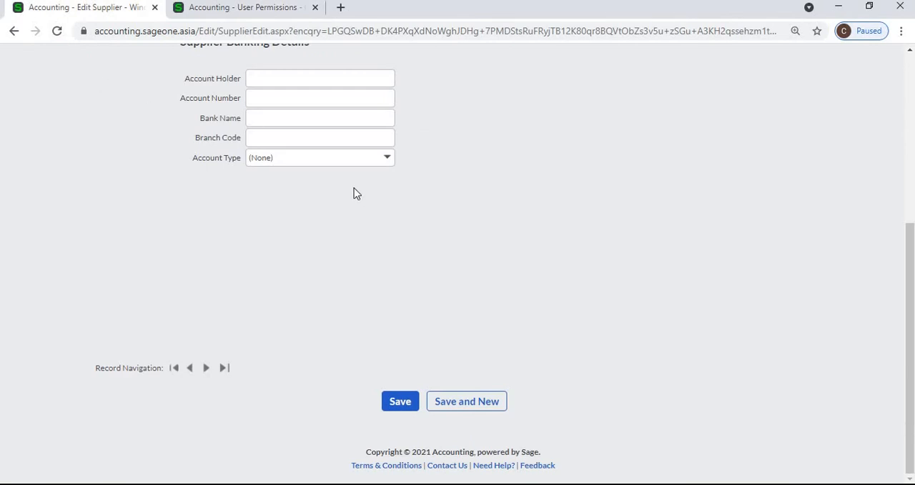
scroll(355, 187, "up", 3)
left_click(434, 203)
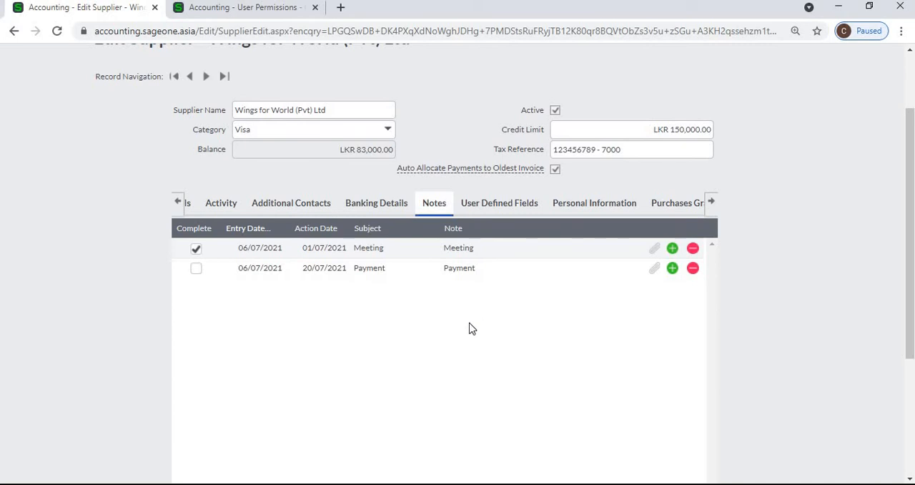
scroll(472, 328, "up", 3)
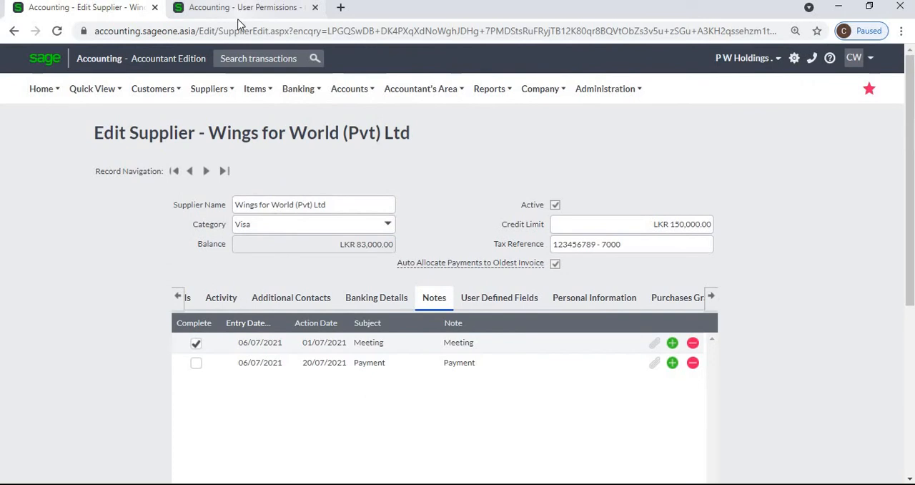
- Open the main Dashboard and expand the overdue supplier notes in the To Do List
left_click(240, 15)
scroll(81, 86, "up", 2)
mouse_move(41, 94)
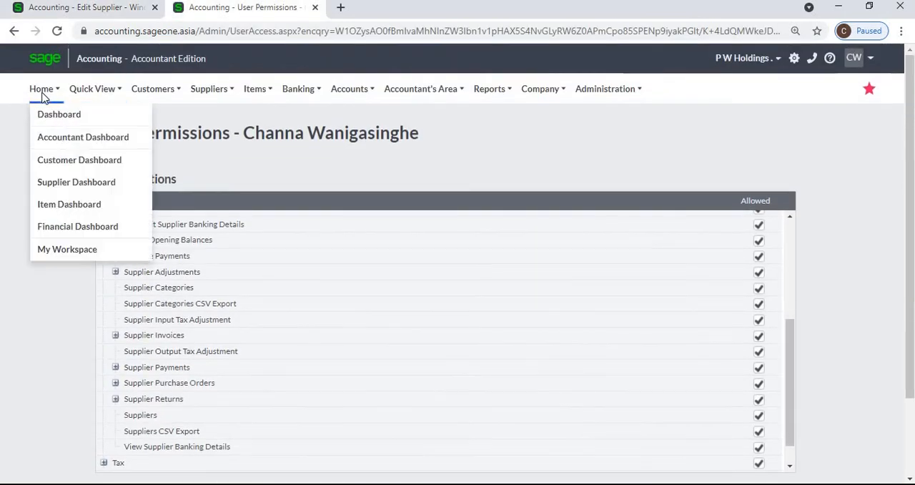
left_click(48, 118)
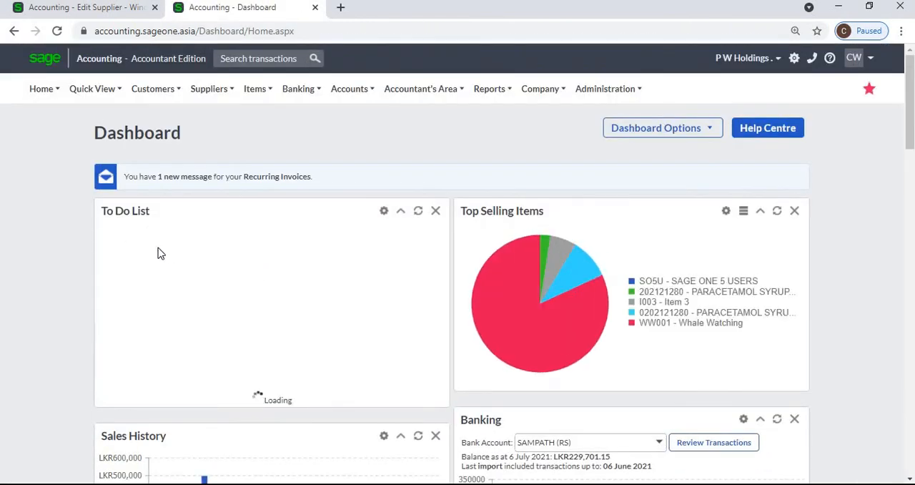
scroll(238, 350, "down", 1)
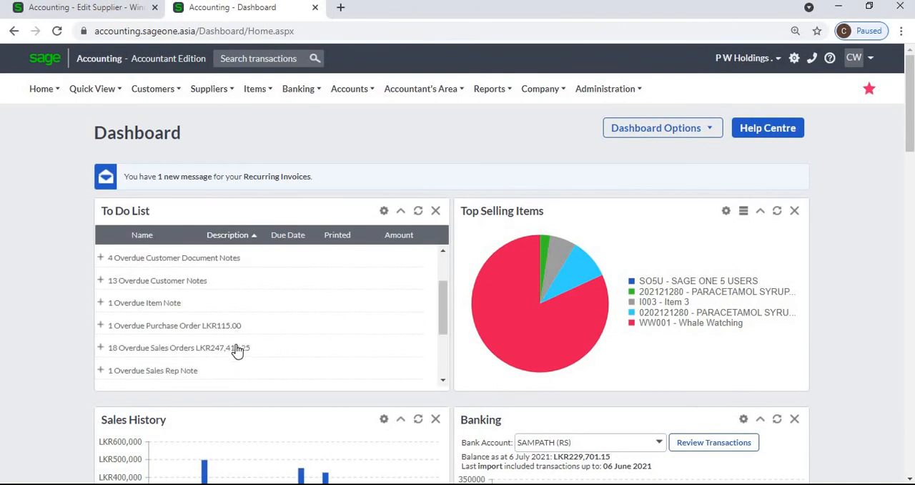
scroll(237, 350, "down", 1)
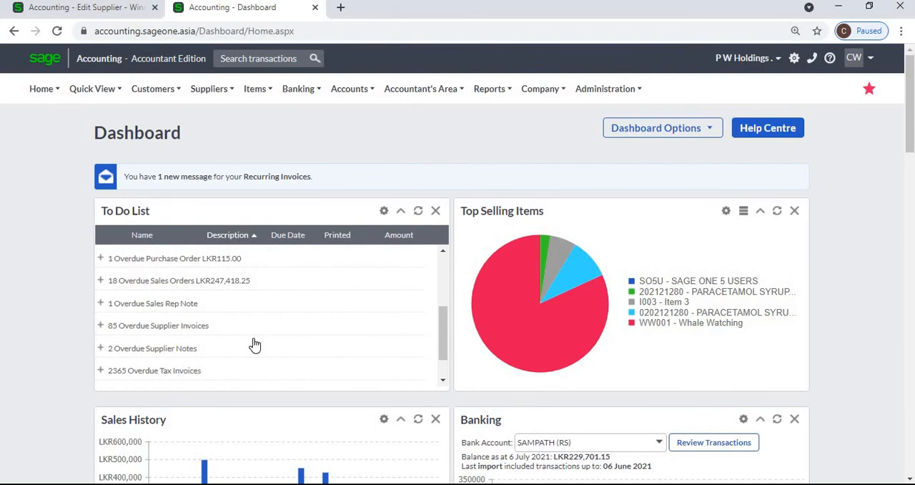
scroll(229, 333, "down", 1)
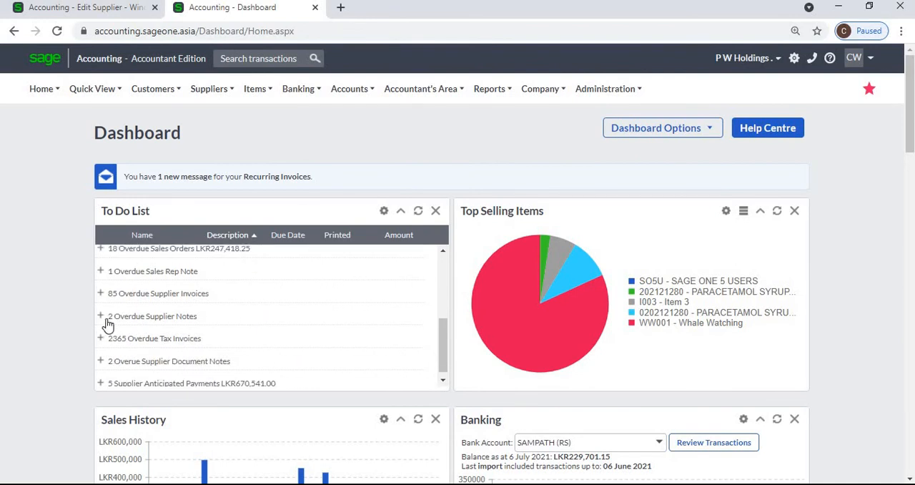
left_click(100, 310)
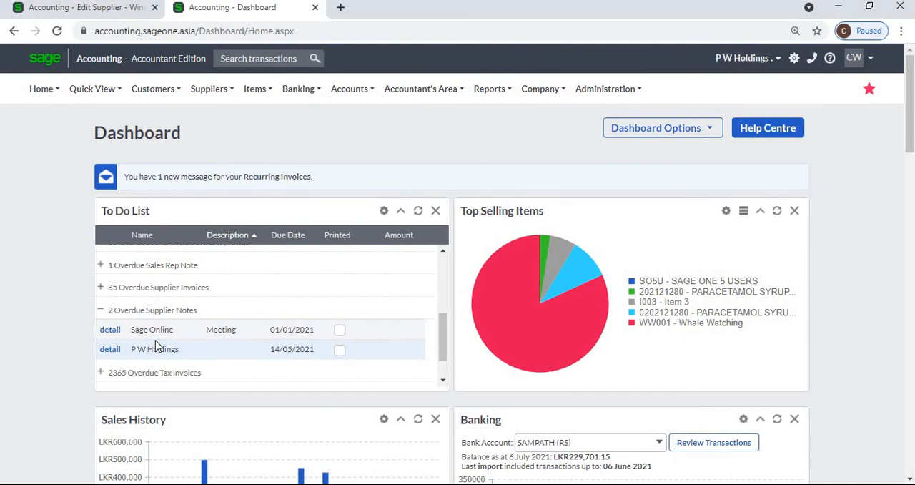
- Inspect the attachment options for the supplier's Payment note and close them without adding a file
left_click(104, 16)
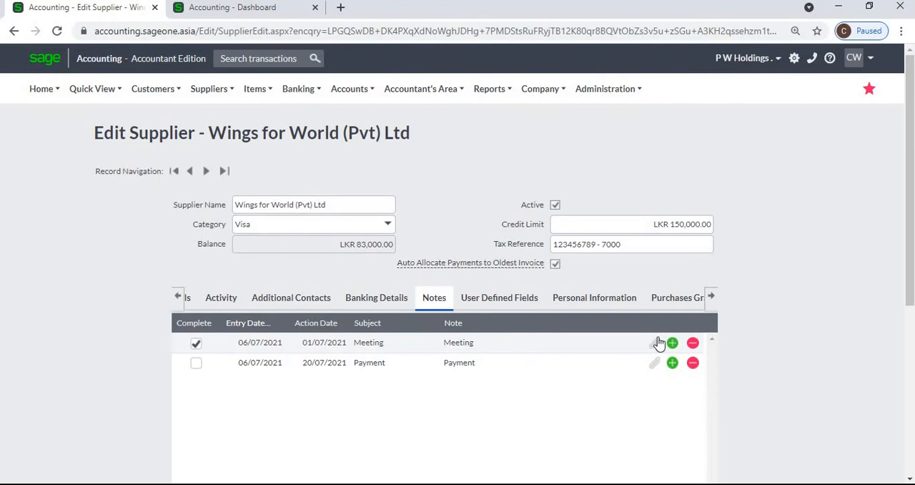
left_click(654, 363)
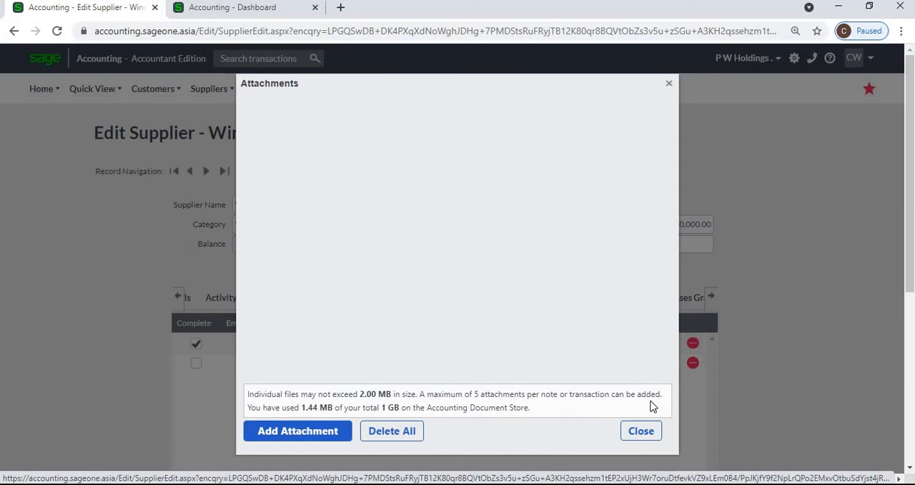
left_click(625, 433)
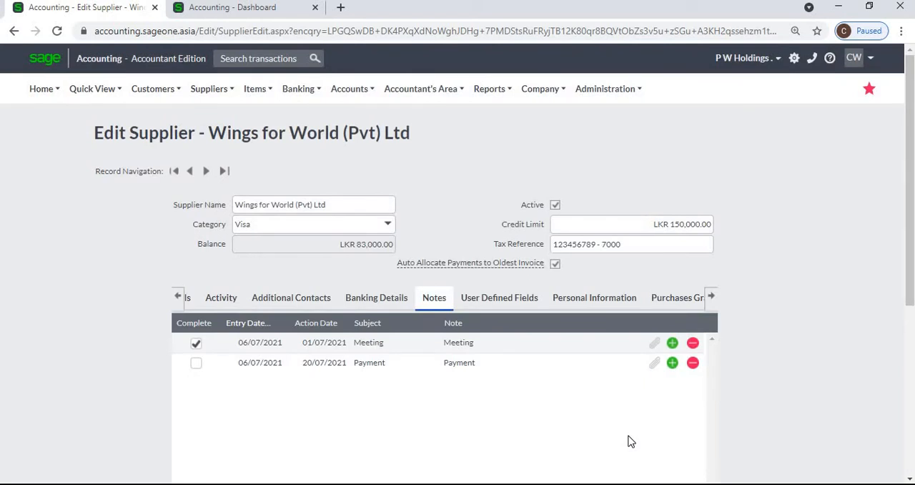
- Review the supplier's user-defined text, numeric, yes/no and date fields, and return to the Dashboard
left_click(531, 303)
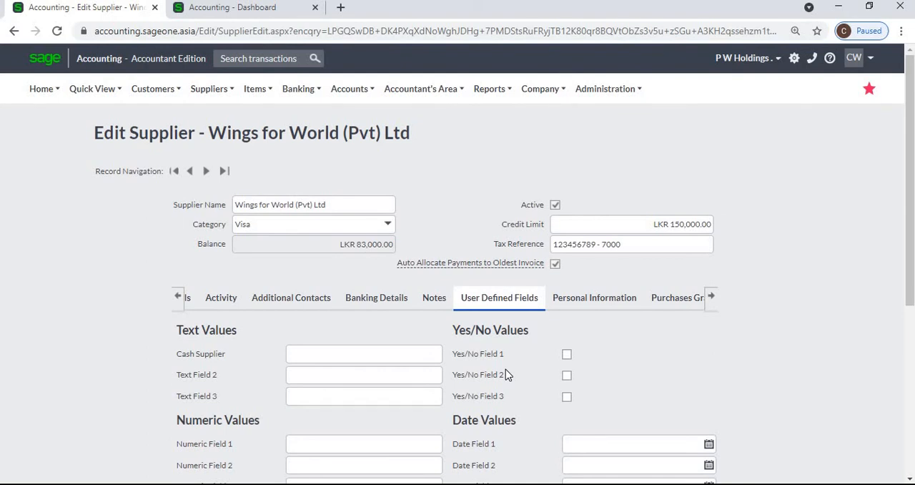
scroll(505, 369, "down", 2)
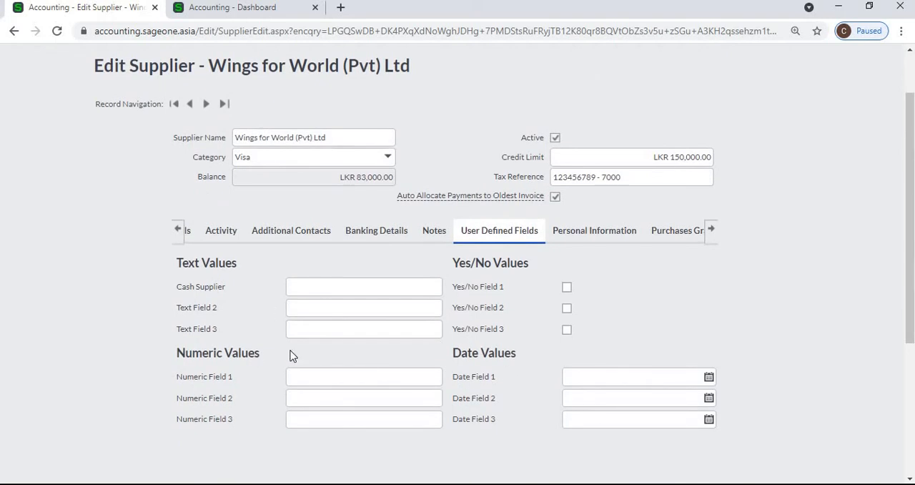
left_click(196, 10)
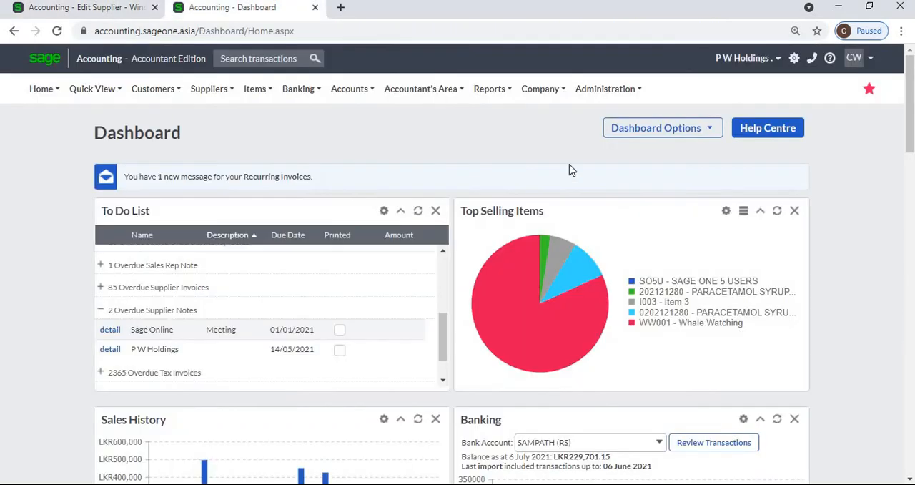
- Open the company settings and review the supplier user-defined field names for text, numeric, yes/no and date values
left_click(536, 100)
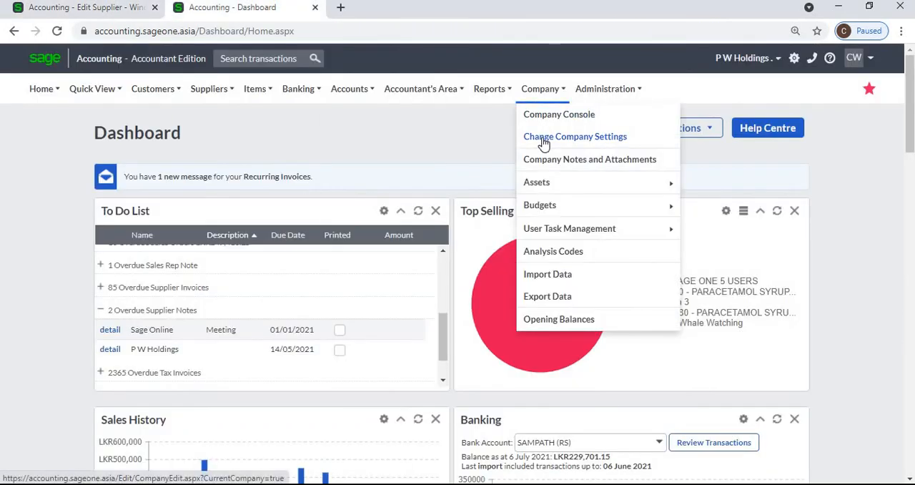
left_click(544, 142)
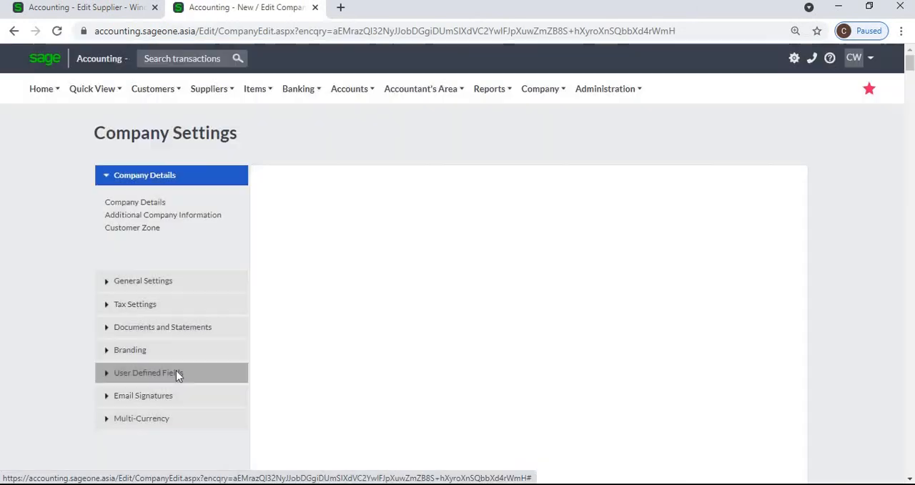
left_click(176, 372)
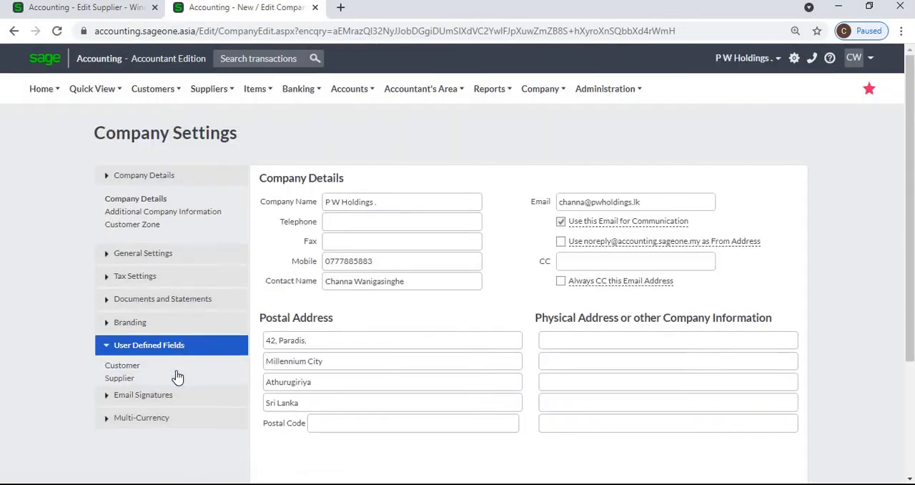
left_click(120, 329)
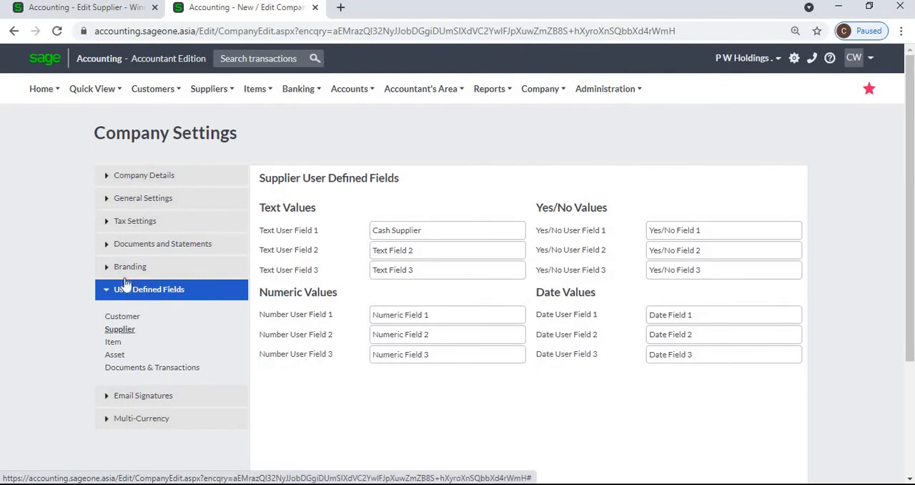
- Return to the Wings for World (Pvt) Ltd supplier record and review its personal information protection settings
left_click(123, 10)
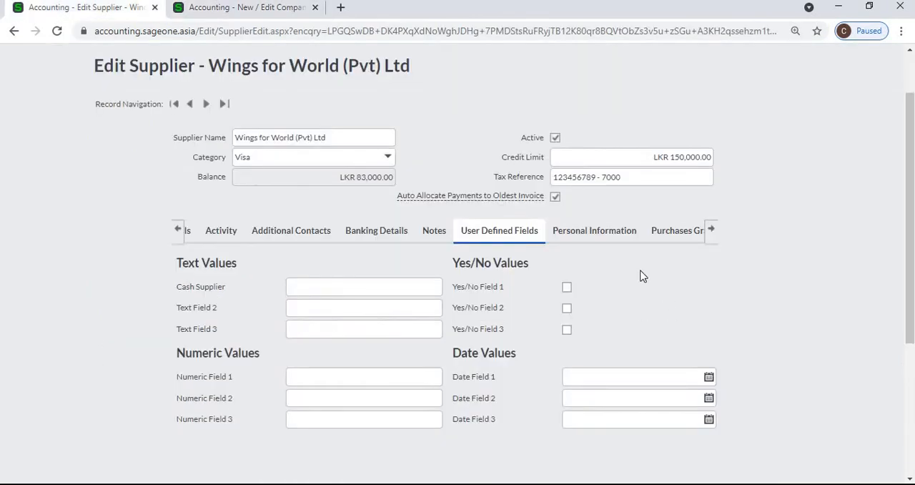
left_click(619, 241)
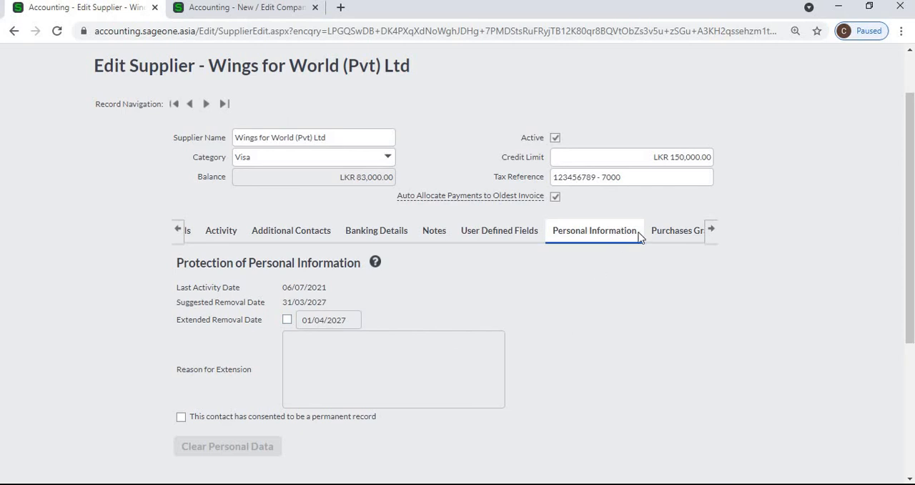
- Drill down the supplier's purchases graph through February 2021 and day 9 to the invoice, and return to the yearly view
left_click(662, 236)
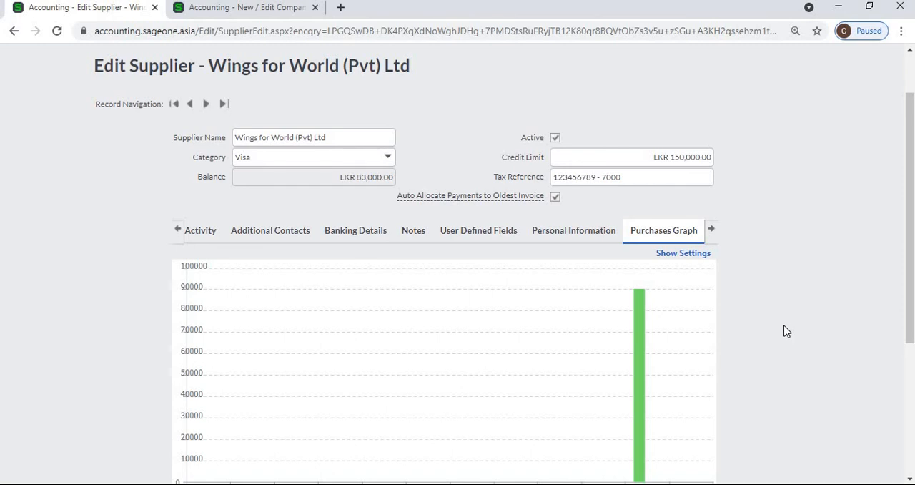
left_click(639, 327)
scroll(403, 336, "down", 1)
mouse_move(350, 324)
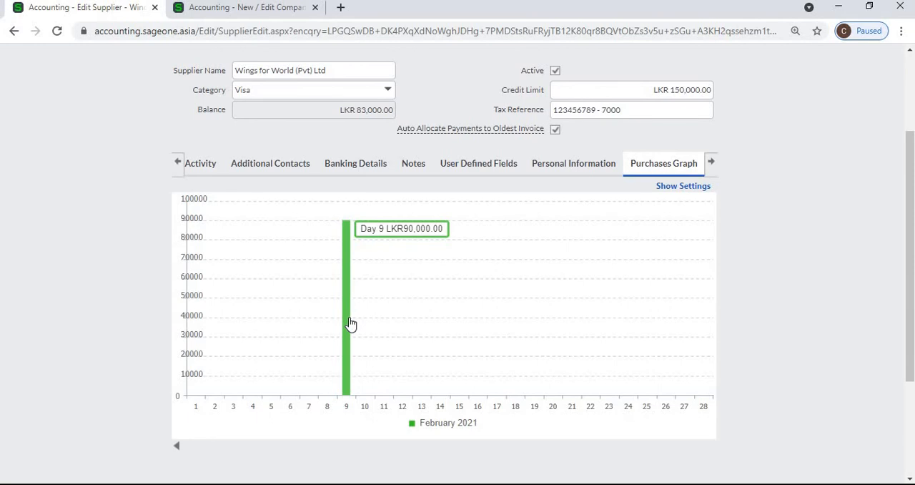
left_click(346, 324)
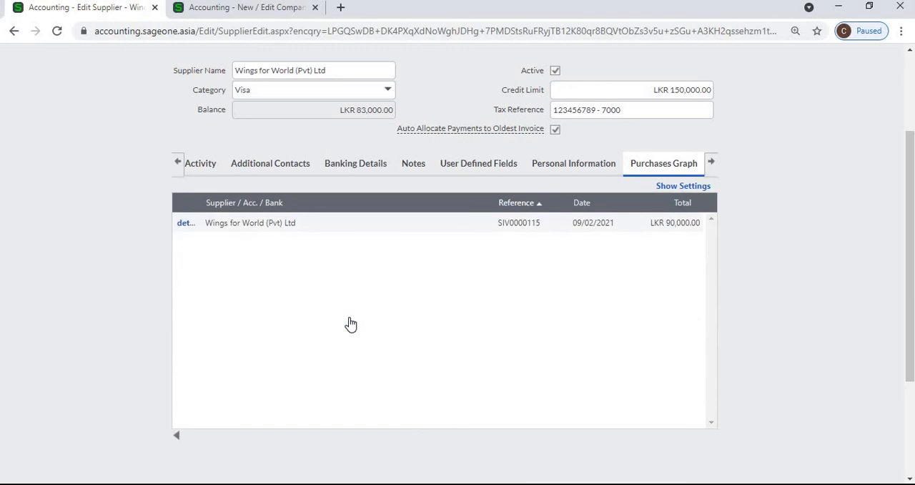
left_click(178, 436)
left_click(178, 442)
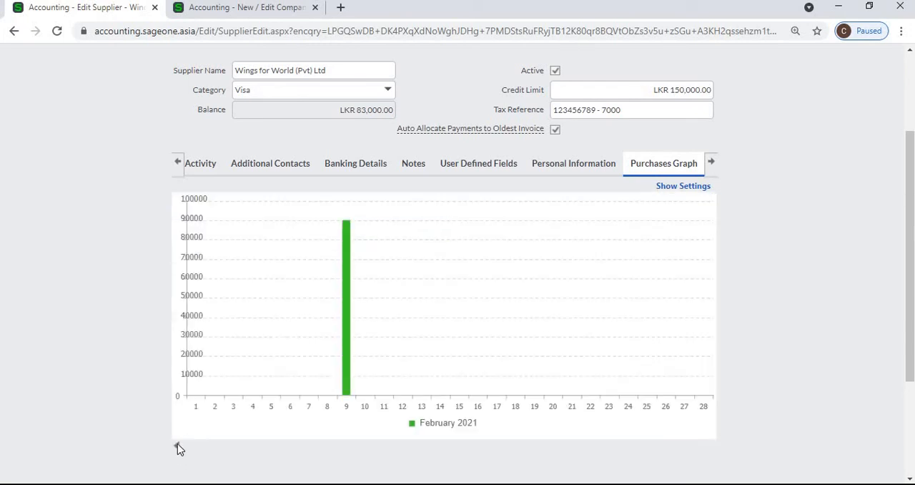
left_click(178, 446)
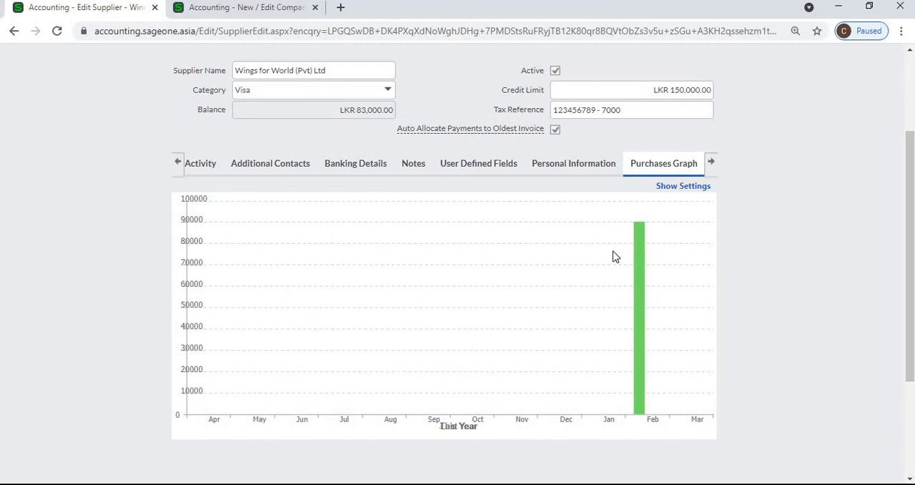
- Review the purchases graph's transaction type and financial category settings, and hide them without changes
left_click(666, 188)
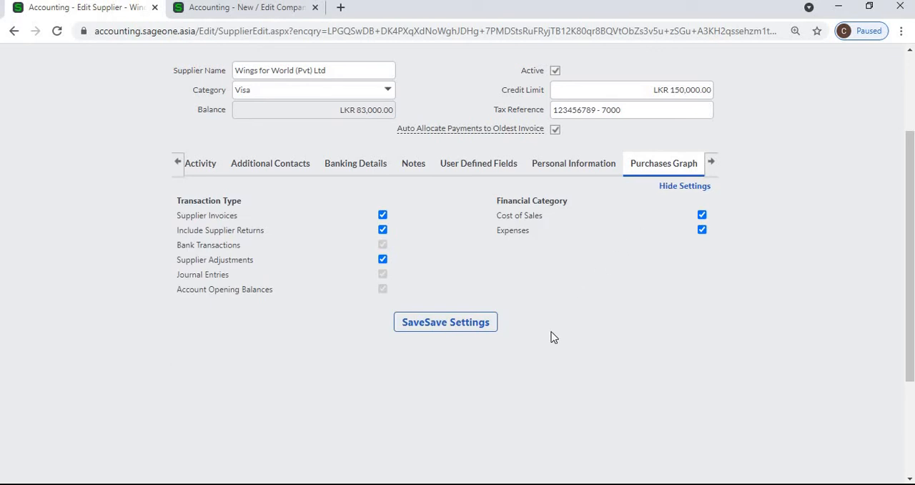
scroll(551, 337, "down", 1)
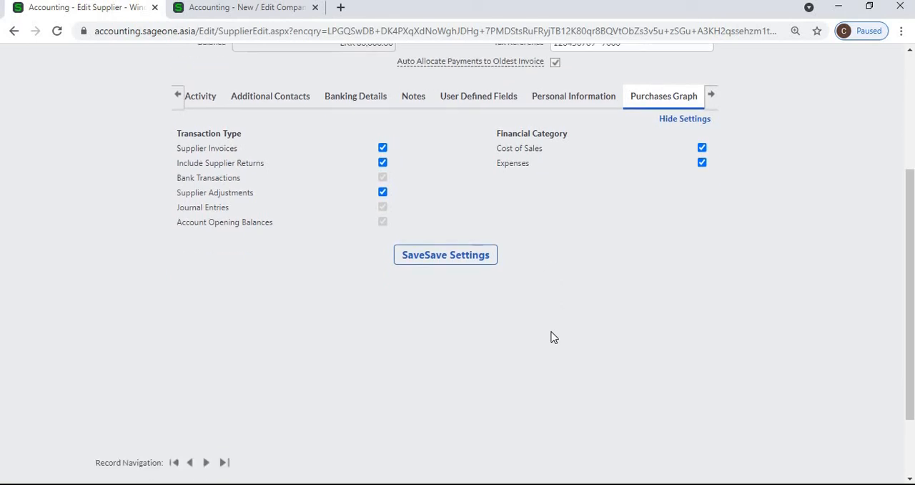
left_click(668, 123)
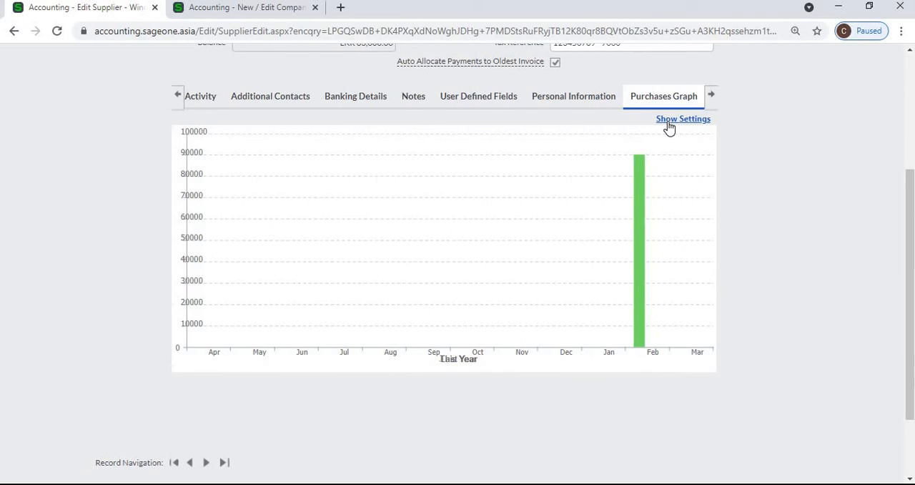
- Open the supplier's purchase order dated 24/02/2021 from its purchase orders list and return to the supplier record
left_click(713, 103)
left_click(679, 104)
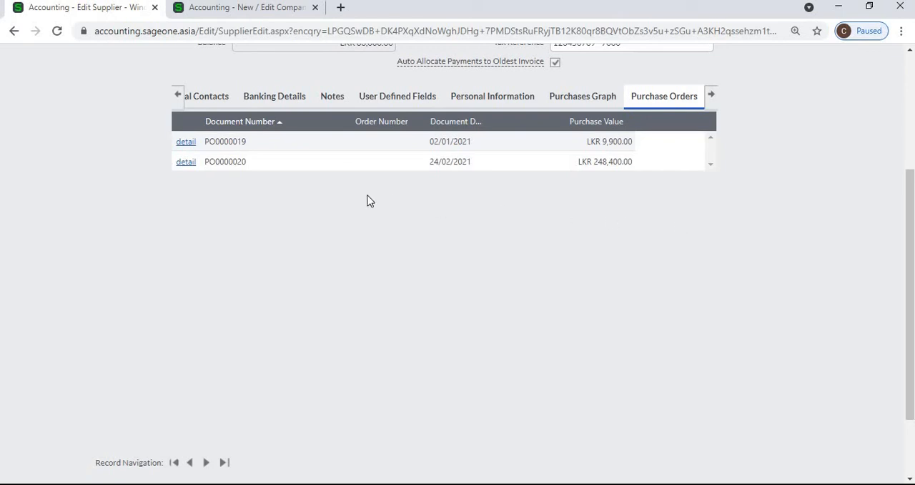
left_click(184, 164)
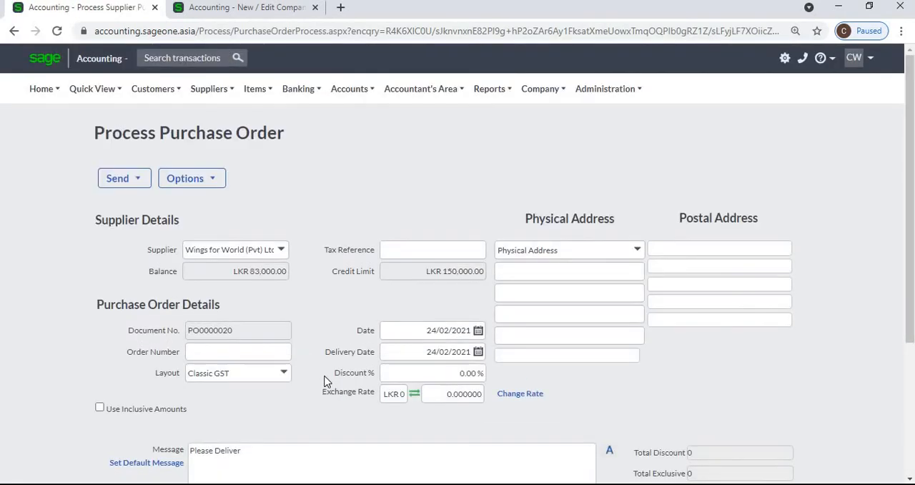
left_click(12, 32)
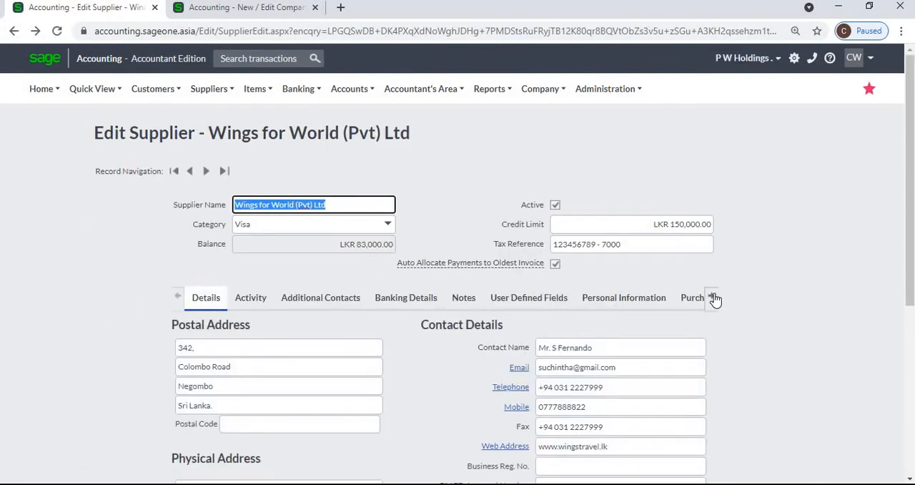
- Show the supplier's unpaid invoices, select the invoice dated 08/02/2021 and review the print and email options
left_click(713, 298)
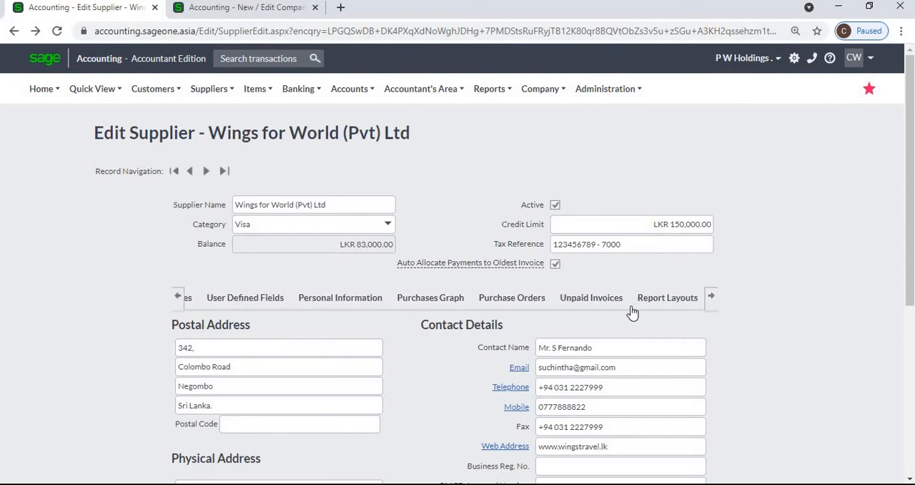
left_click(587, 306)
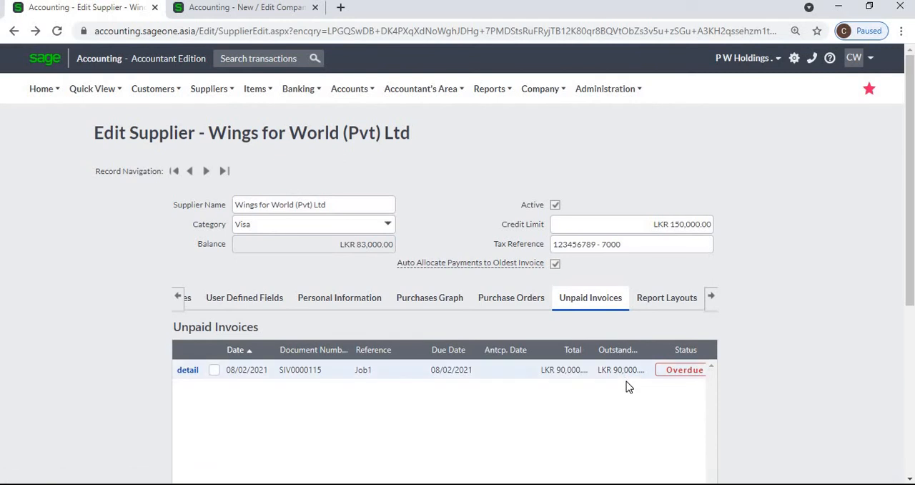
scroll(626, 391, "down", 1)
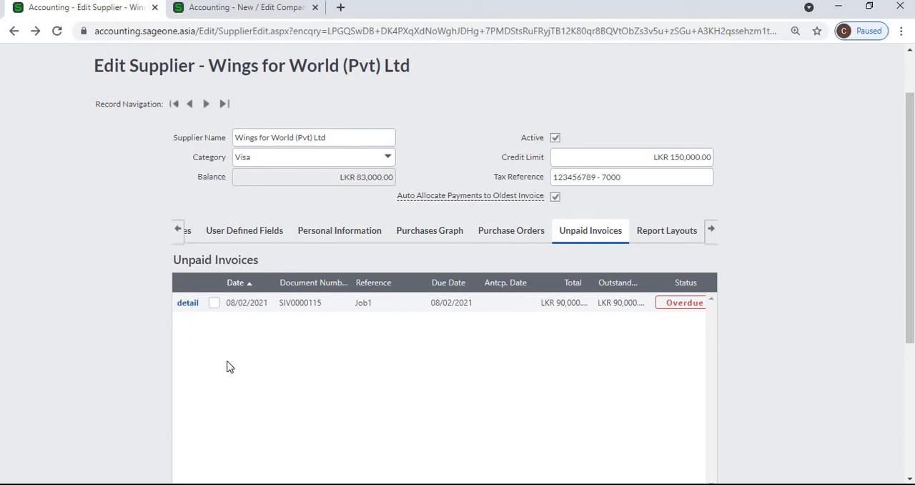
left_click(214, 303)
scroll(382, 351, "down", 3)
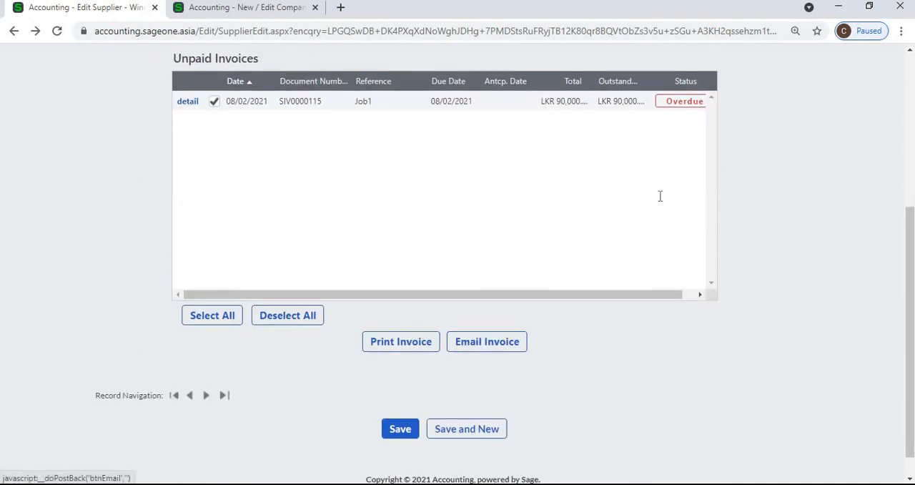
- Review the supplier's report layouts and the layout choices for Purchase Order, keeping Classic GST
scroll(661, 211, "up", 4)
left_click(676, 305)
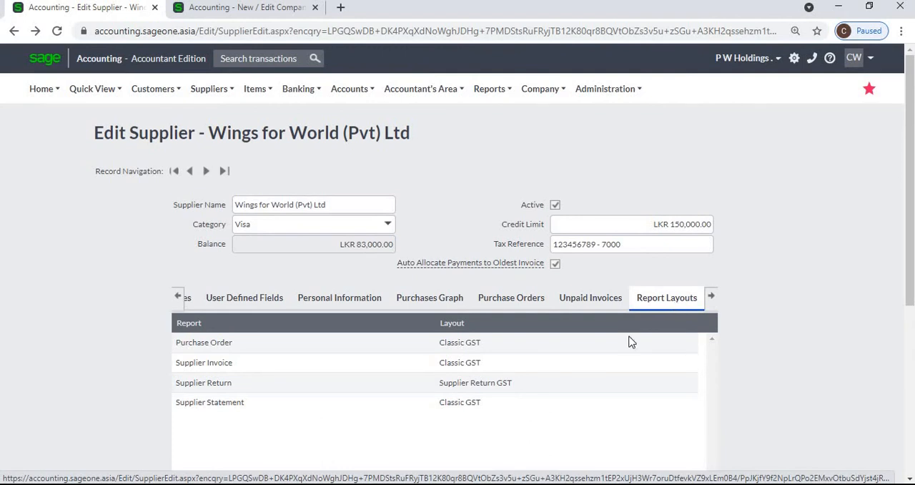
left_click(587, 348)
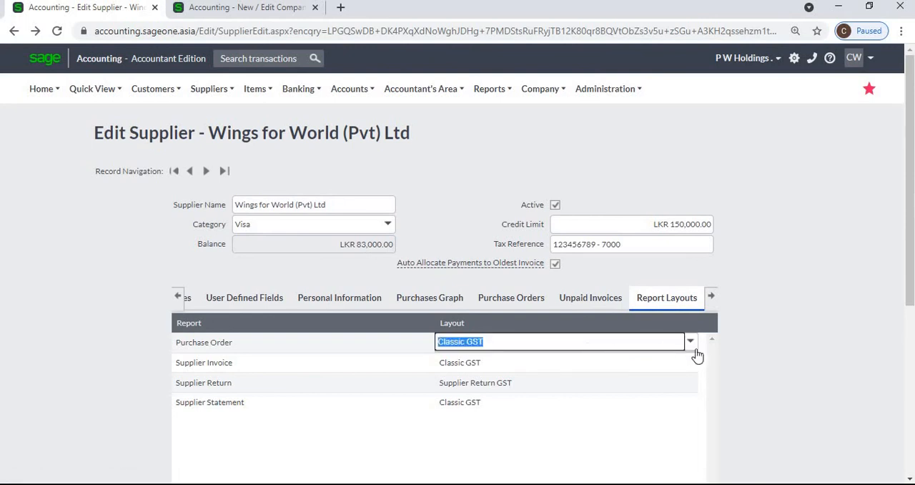
left_click(691, 343)
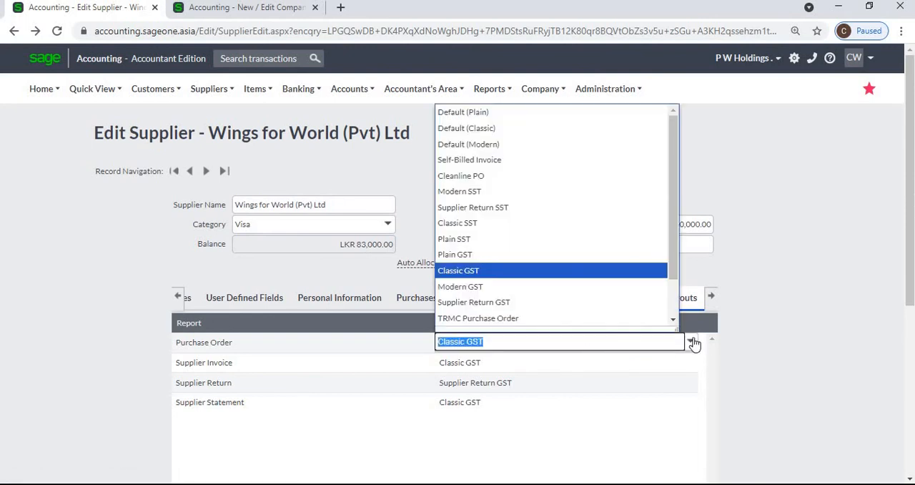
left_click(766, 357)
left_click(777, 356)
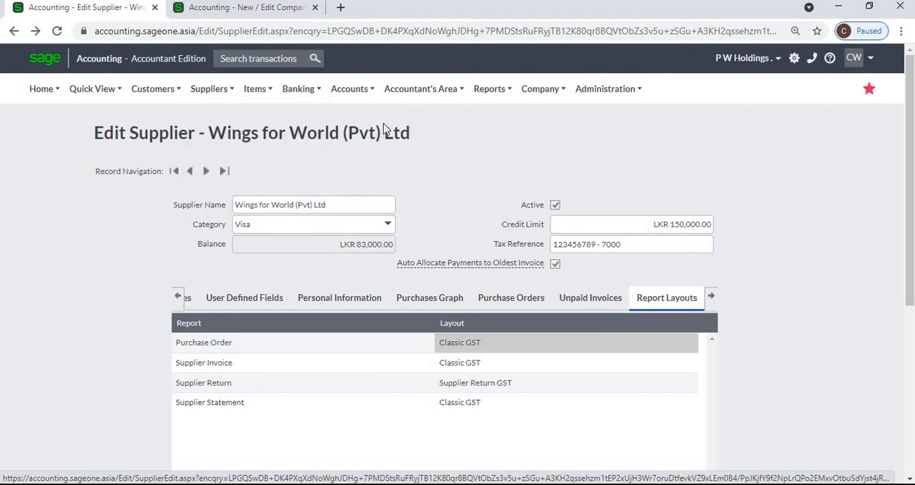
- Open the list of suppliers and show the actions available for Wings for World (Pvt) Ltd
mouse_move(211, 88)
mouse_move(201, 137)
left_click(294, 138)
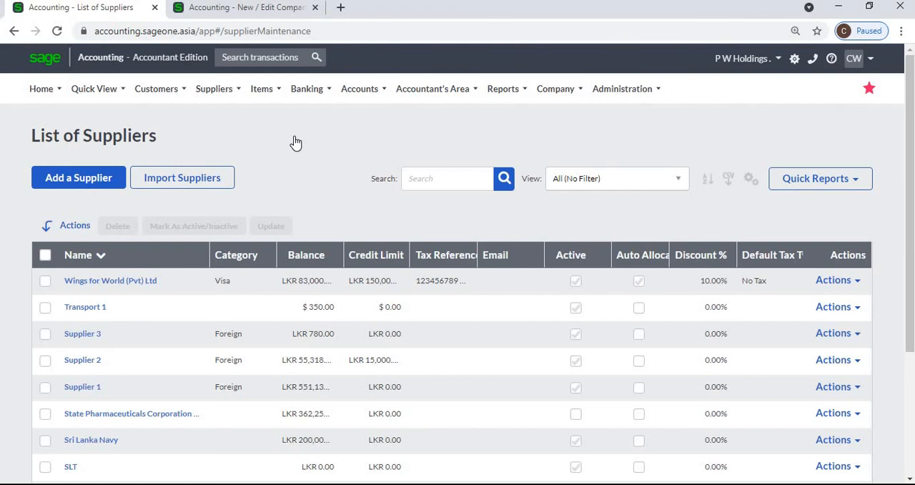
mouse_move(218, 100)
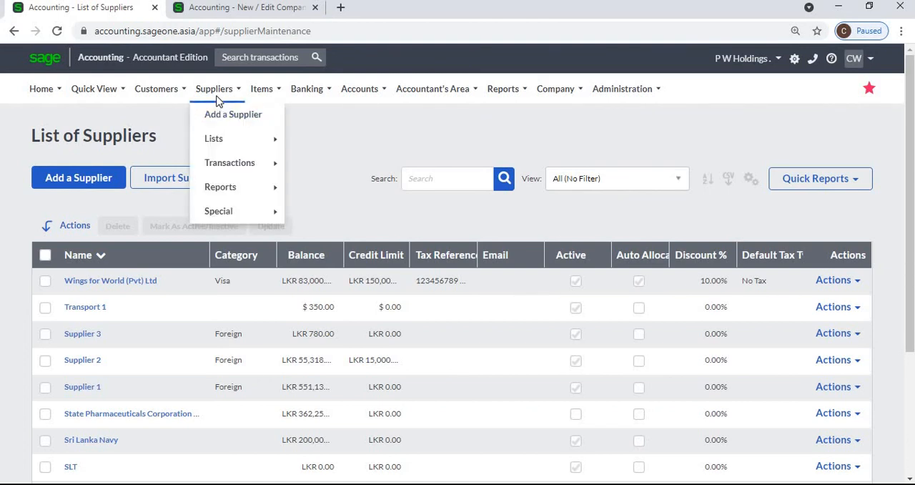
mouse_move(219, 141)
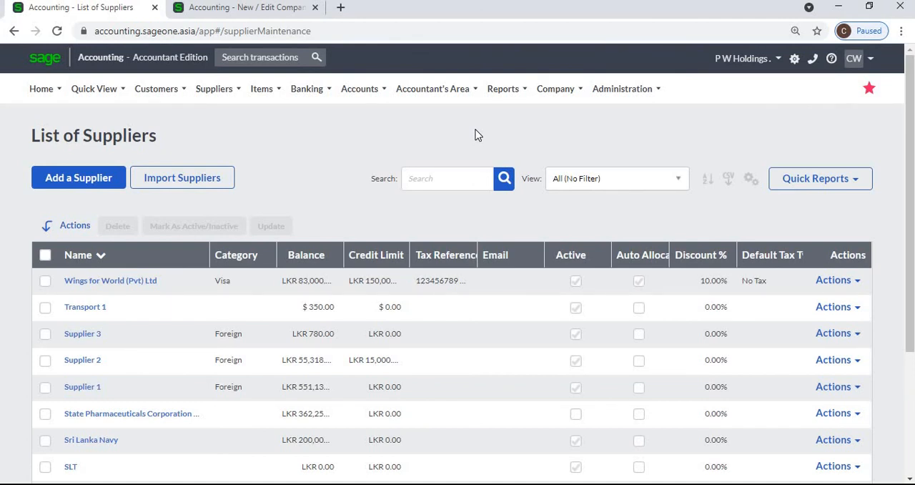
left_click(854, 285)
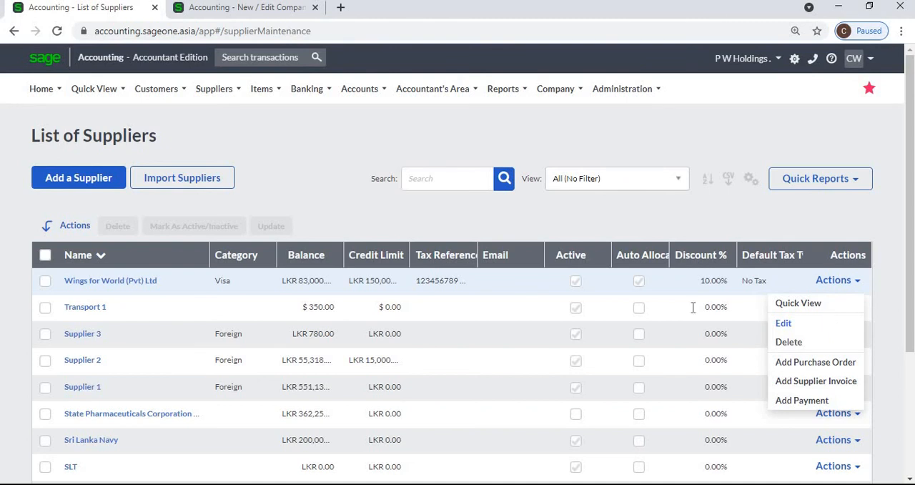
- Open the Wings for World (Pvt) Ltd record from the list, review its details and return to the list of suppliers
left_click(131, 283)
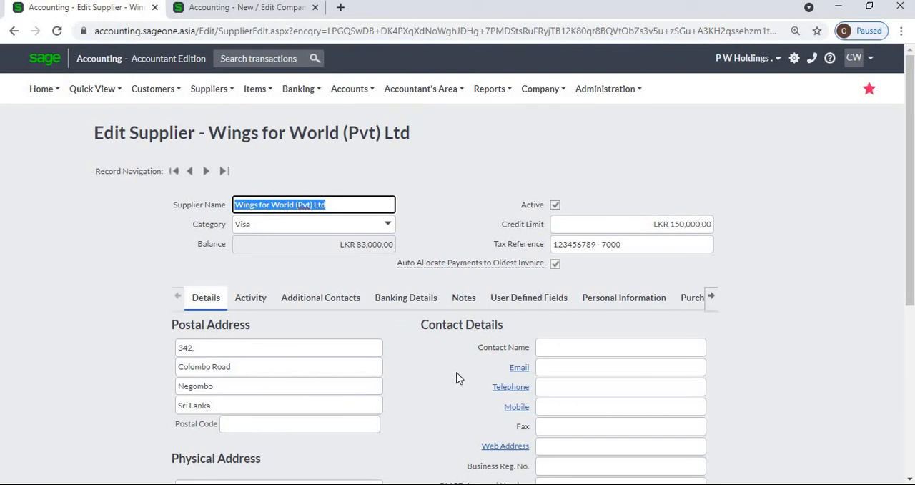
scroll(458, 377, "down", 5)
scroll(458, 378, "up", 3)
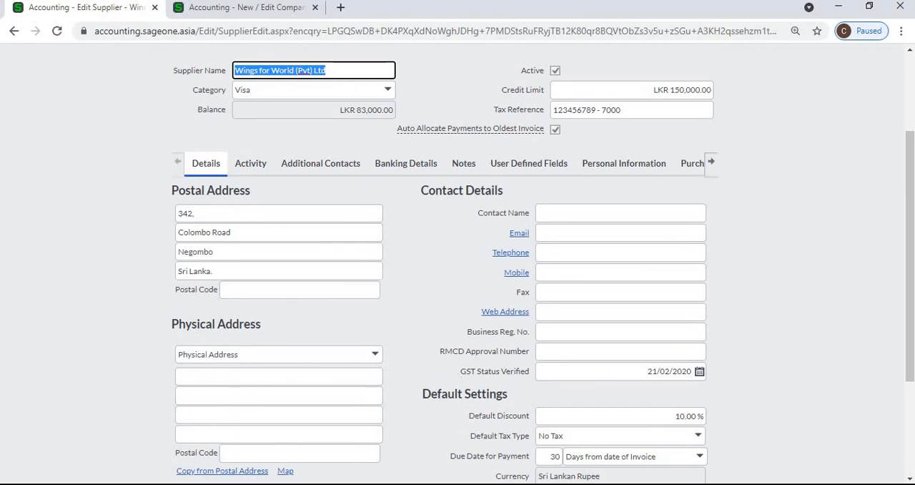
left_click(13, 31)
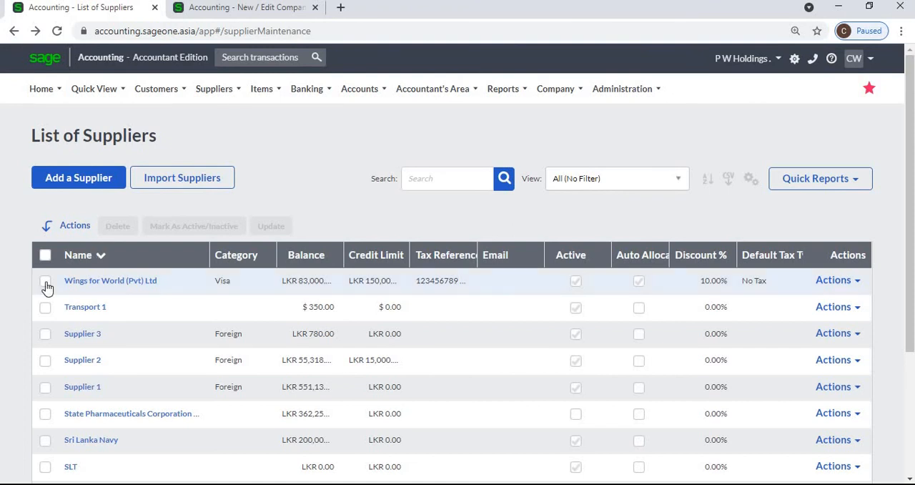
- Bulk update the category of Wings for World (Pvt) Ltd, Transport 1 and Supplier 3 to Visa and save
left_click(45, 310)
left_click(45, 336)
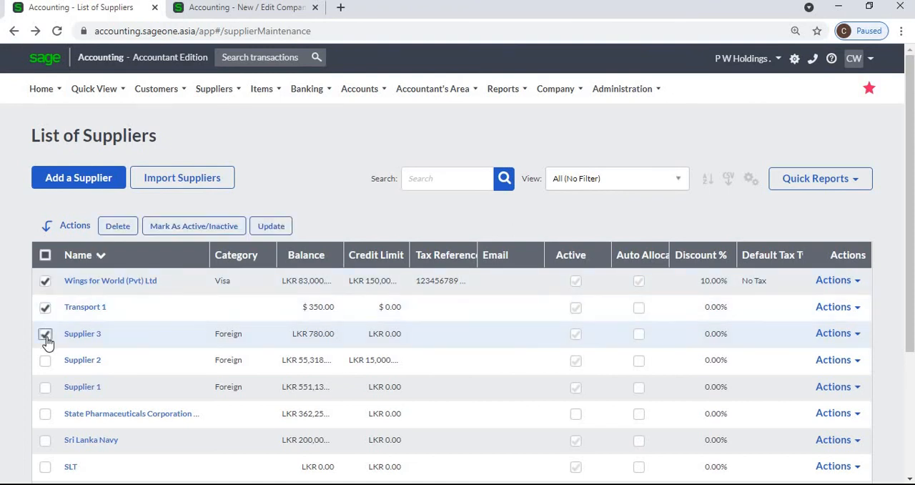
left_click(273, 227)
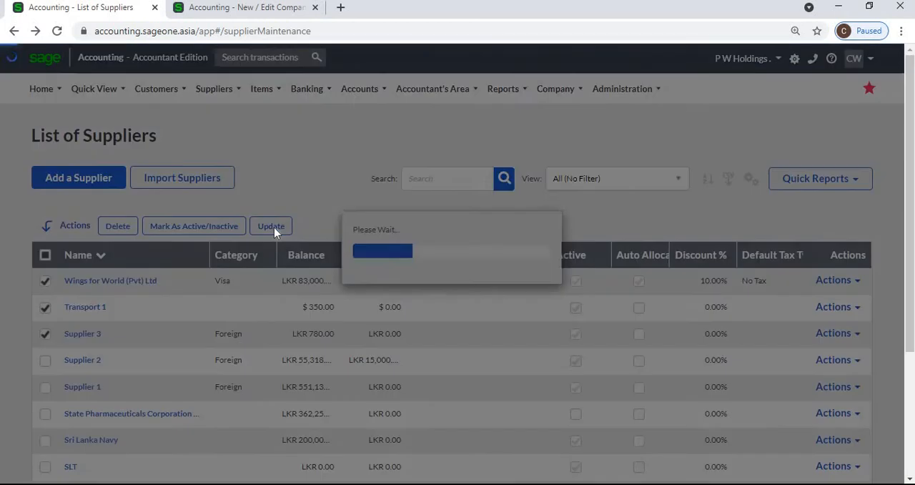
left_click(556, 142)
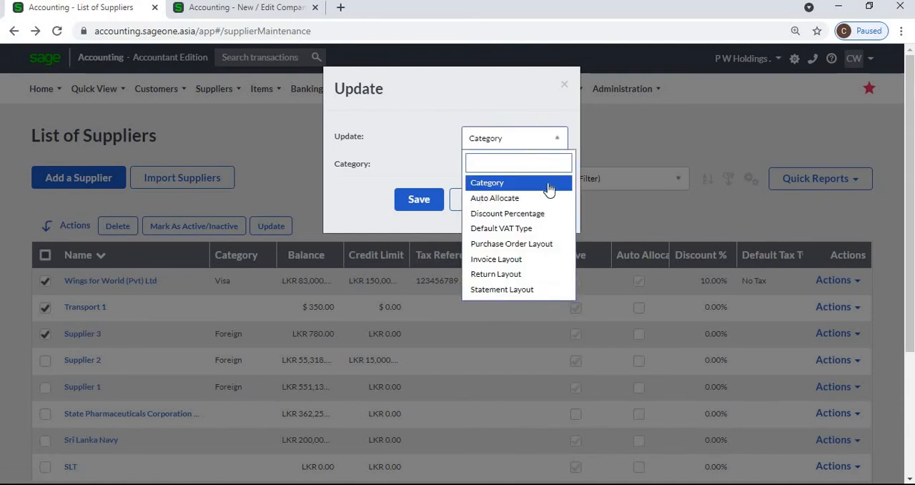
left_click(548, 187)
left_click(557, 170)
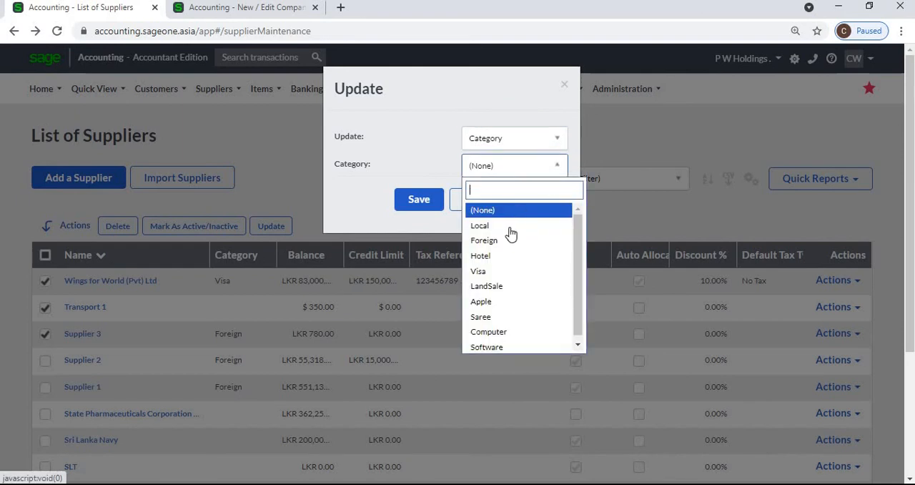
left_click(509, 271)
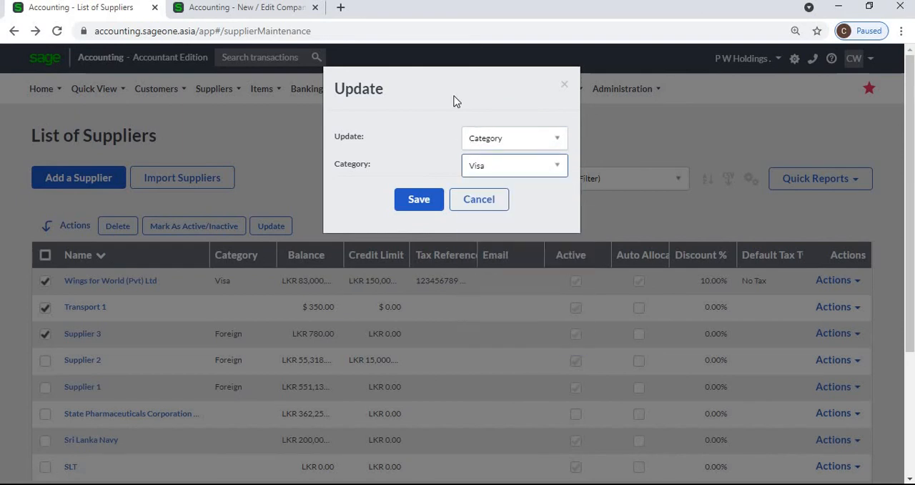
left_click_drag(383, 87, 373, 92)
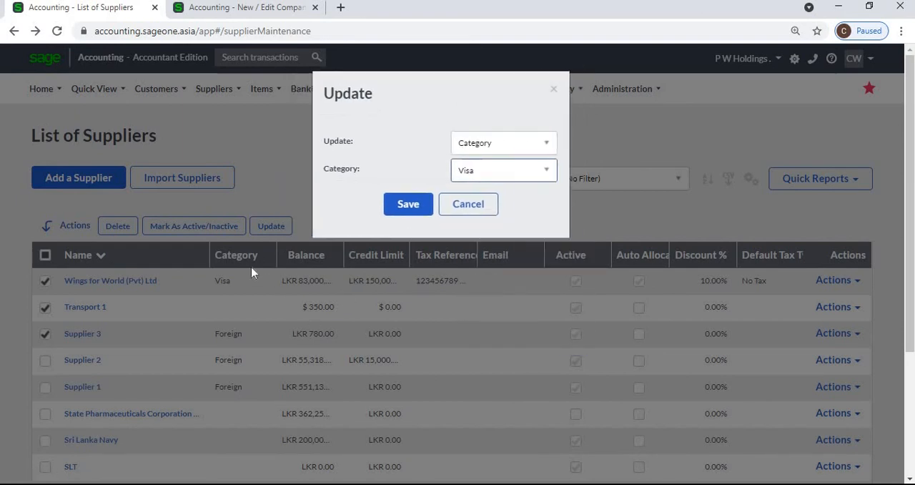
left_click(398, 209)
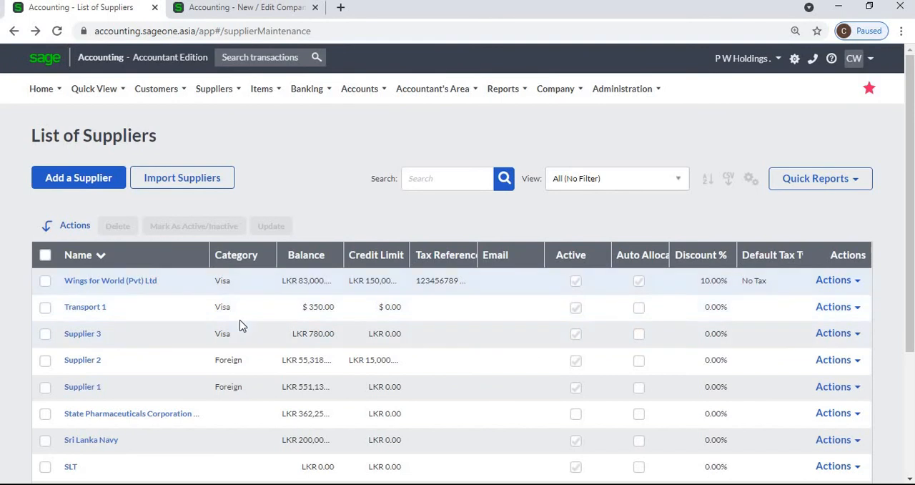
- Select Wings for World (Pvt) Ltd, Transport 1 and Supplier 3, review which fields can be bulk updated and cancel without saving
left_click(44, 281)
left_click(45, 307)
left_click(44, 334)
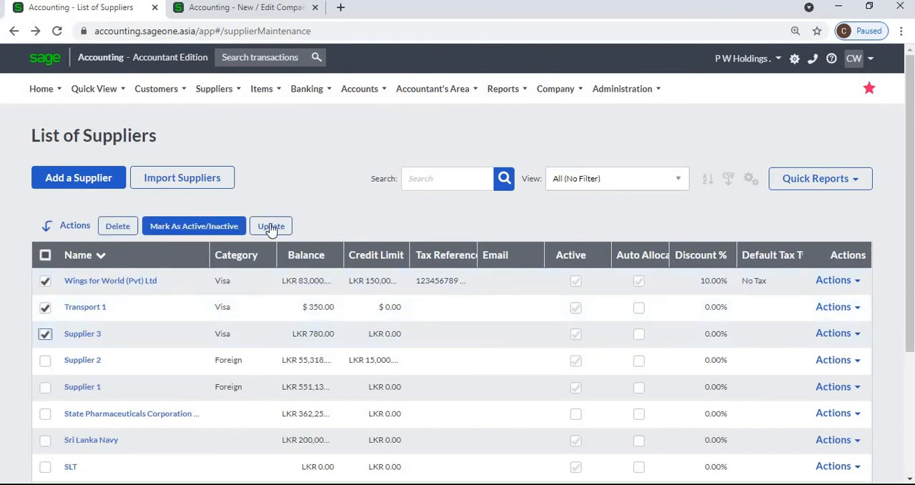
left_click(270, 226)
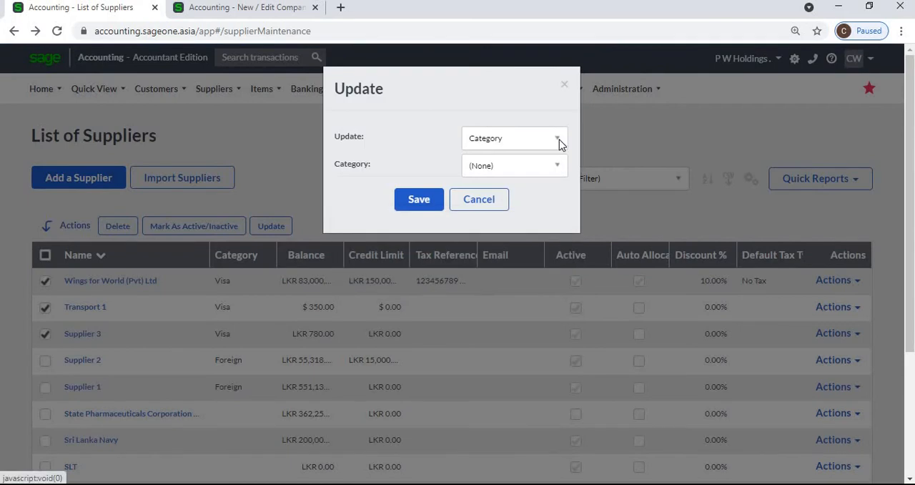
left_click(558, 141)
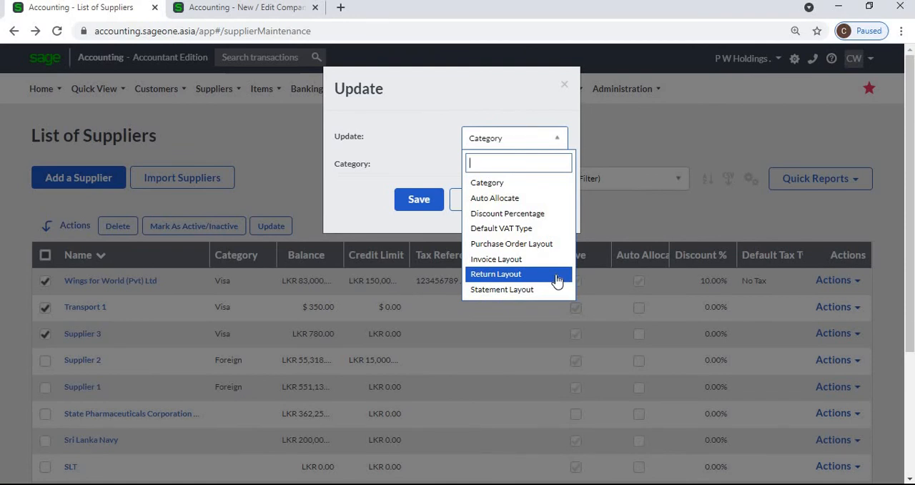
left_click(279, 162)
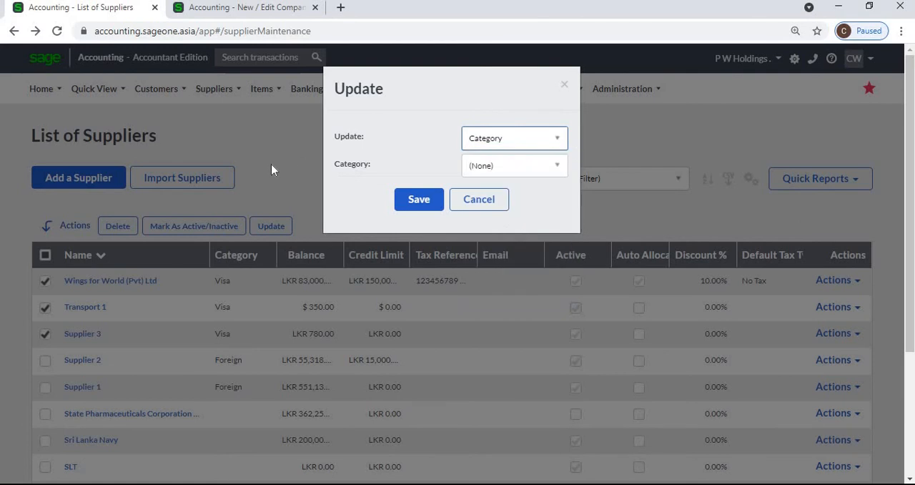
scroll(272, 165, "down", 1)
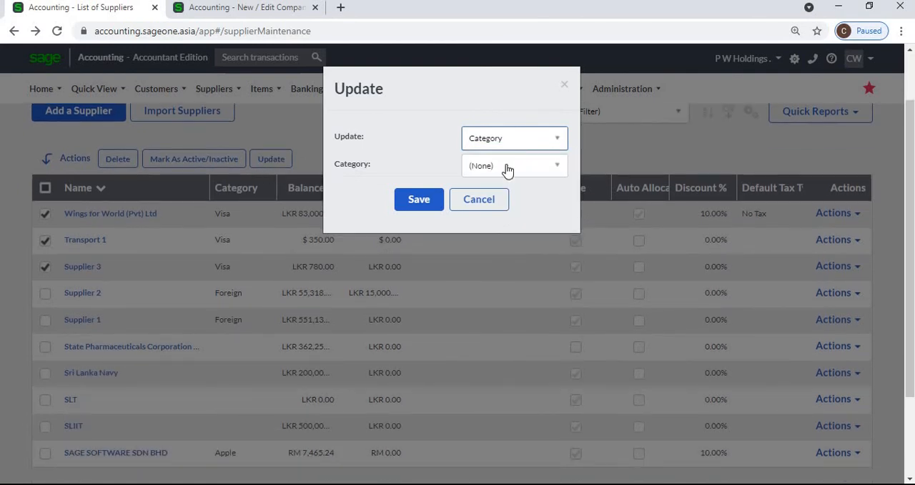
left_click(497, 198)
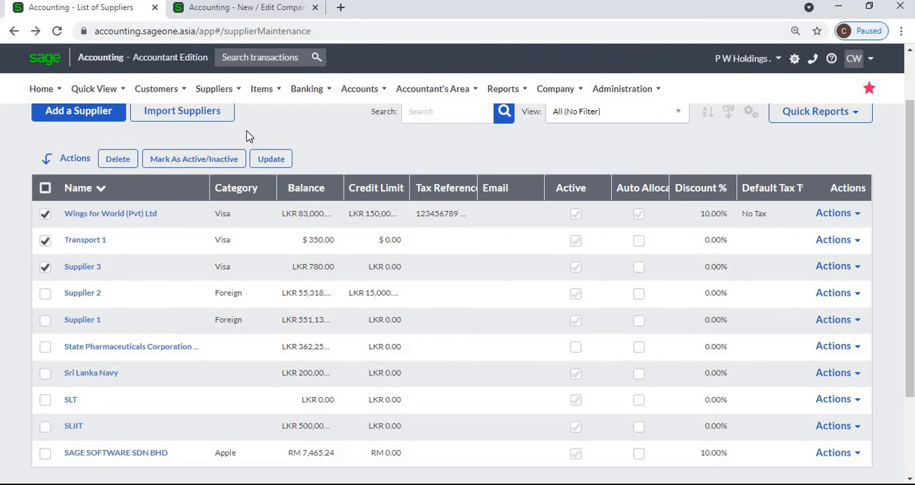
- Mark the three selected suppliers as inactive and save
left_click(226, 161)
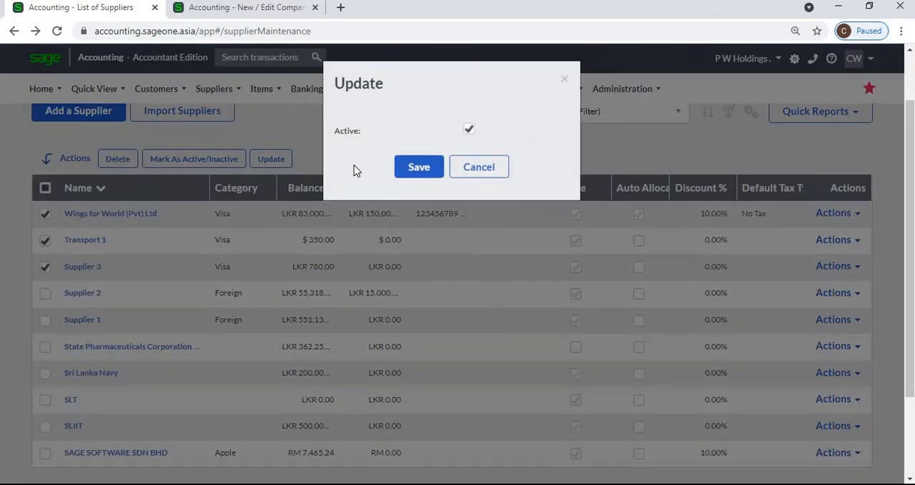
left_click(469, 136)
left_click(418, 171)
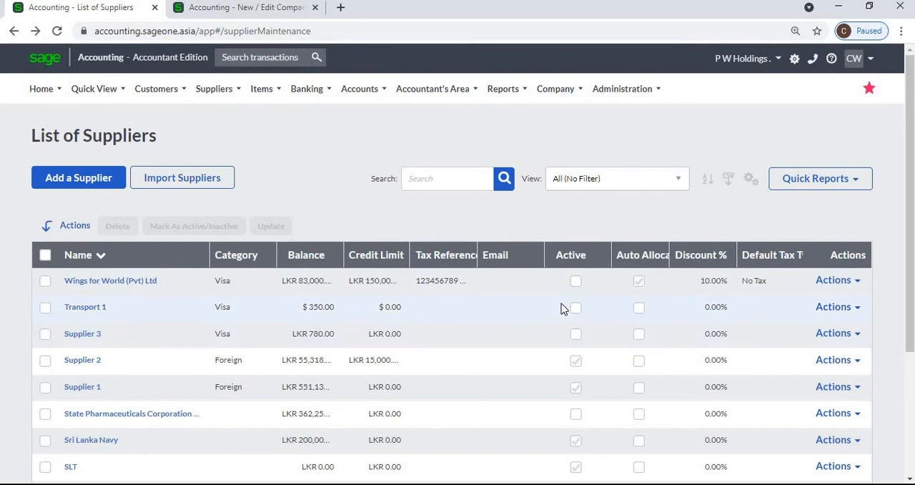
- Mark Wings for World (Pvt) Ltd, Transport 1 and Supplier 3 as active again and save
left_click(45, 280)
left_click(45, 307)
left_click(46, 333)
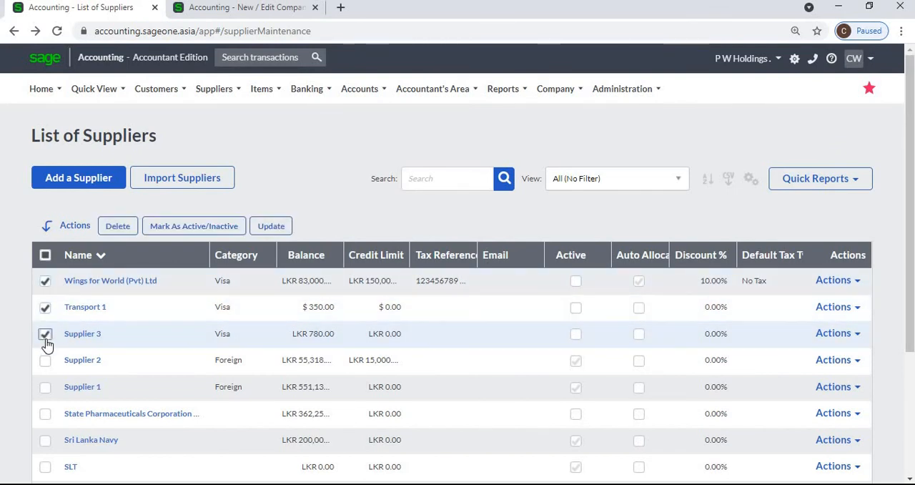
left_click(164, 228)
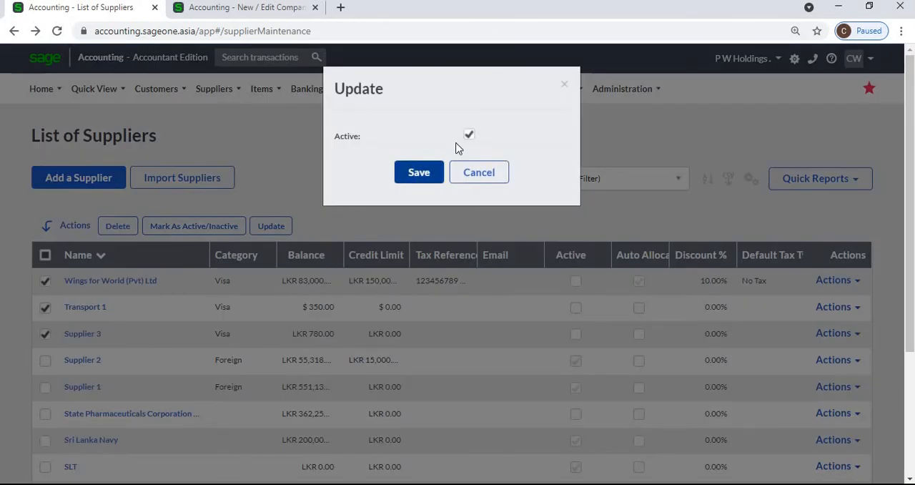
left_click(411, 176)
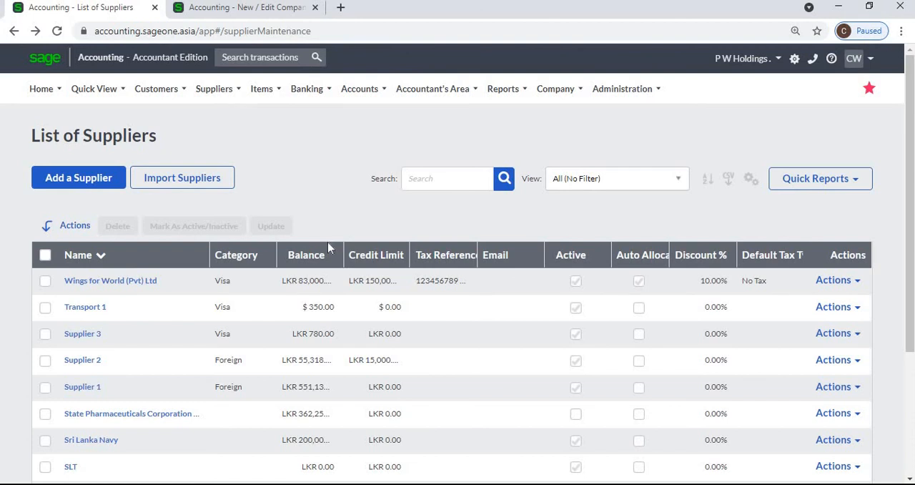
- Review the supplier list options and the actions available for Transport 1 in the list
left_click(214, 88)
mouse_move(214, 140)
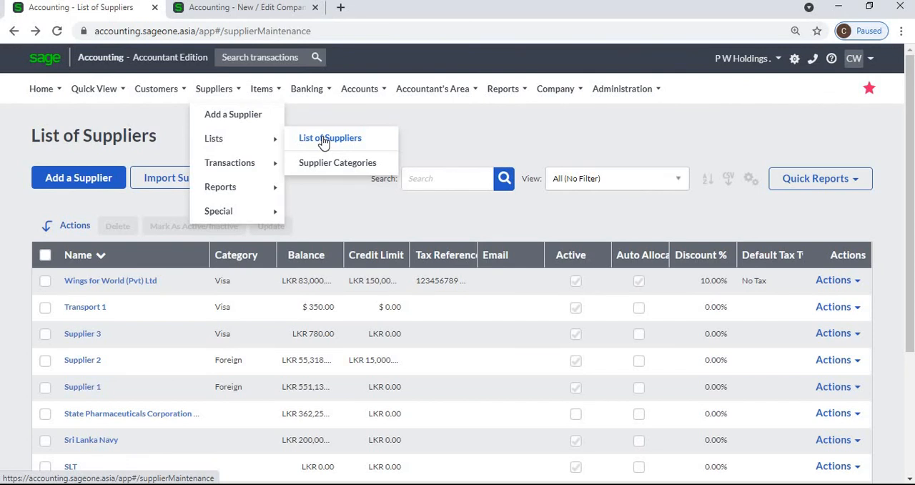
left_click(470, 135)
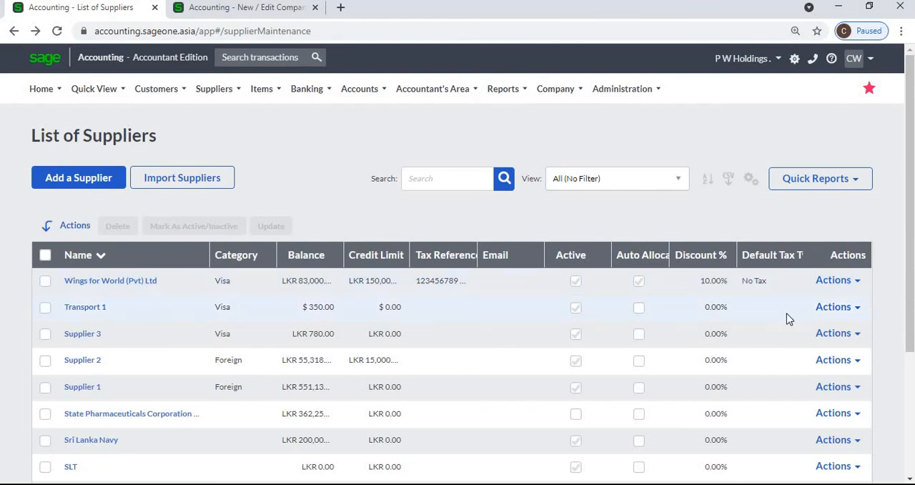
left_click(859, 309)
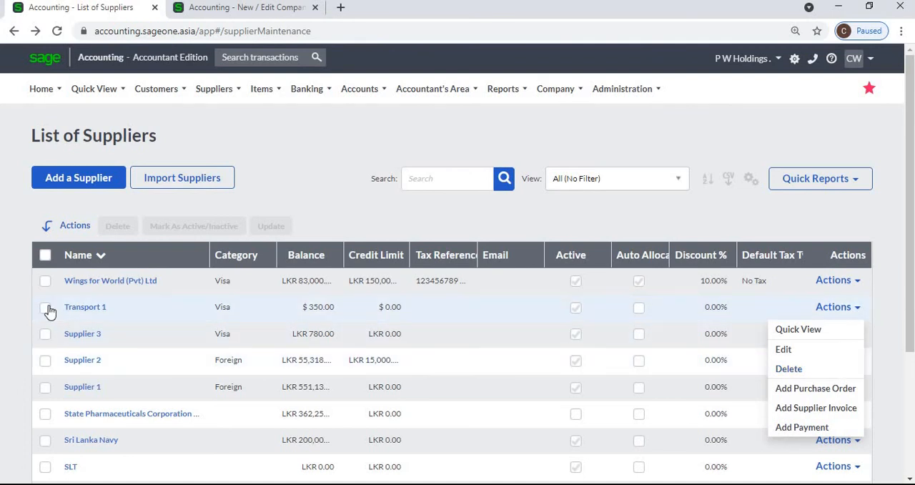
- Try to delete the supplier Transport 1 from the list of suppliers
left_click(46, 309)
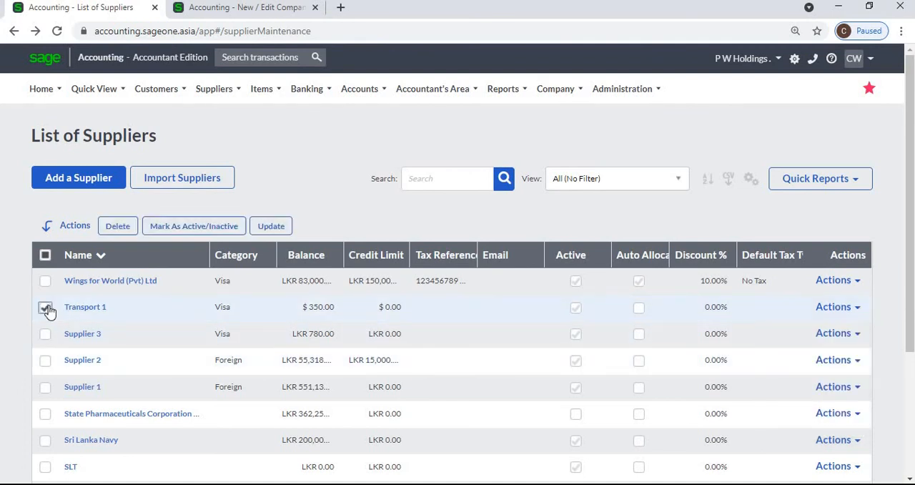
left_click(112, 233)
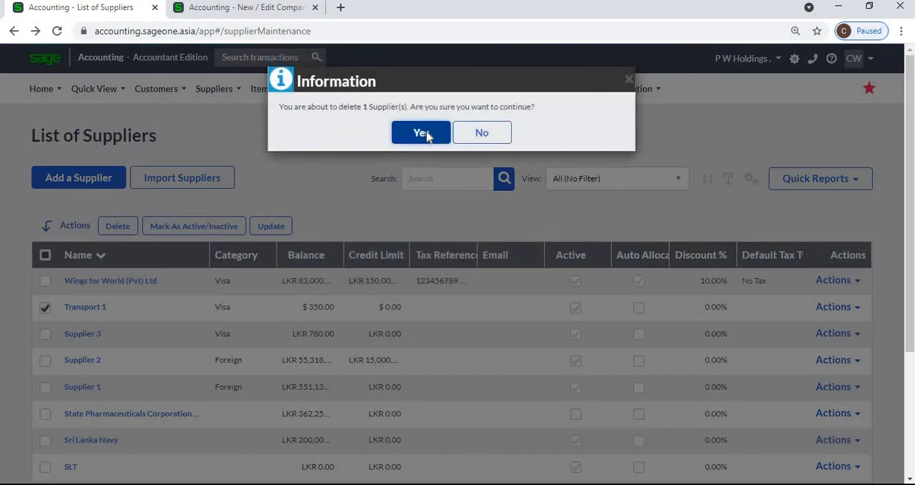
left_click(426, 133)
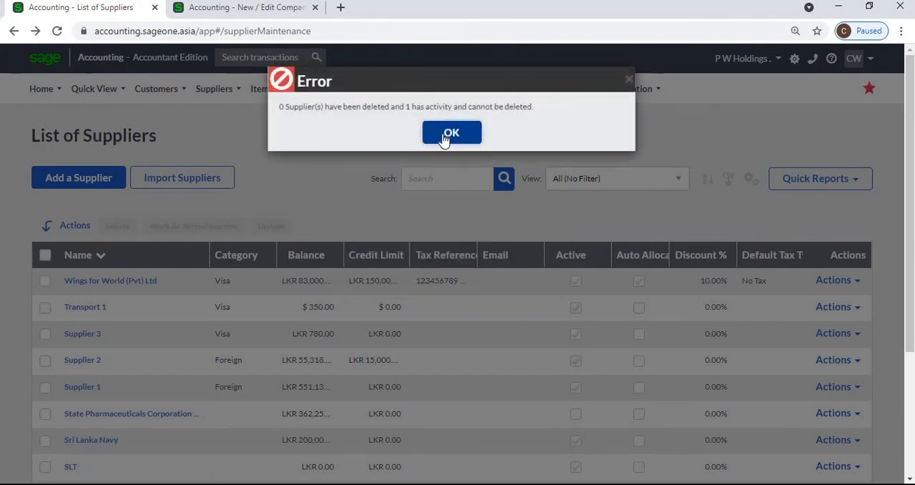
left_click(443, 138)
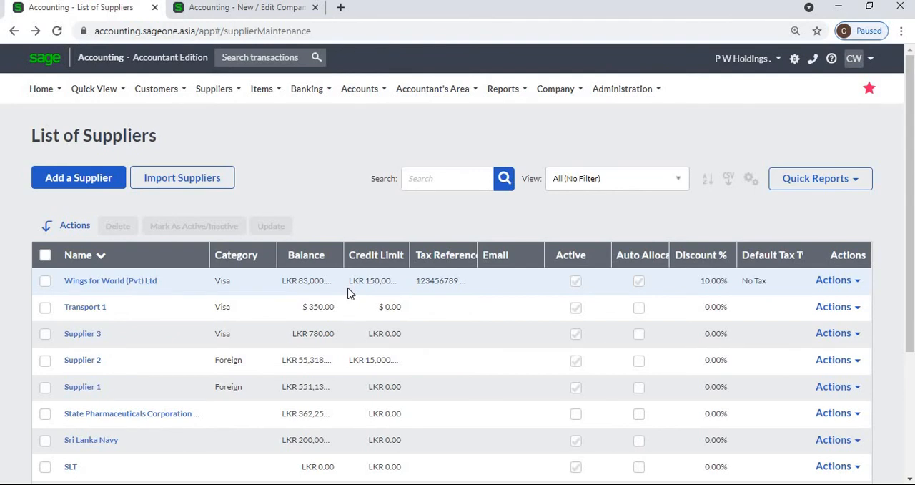
- Customise the supplier grid to show the Contact Name column and hide Discount Percentage, and save
left_click(750, 184)
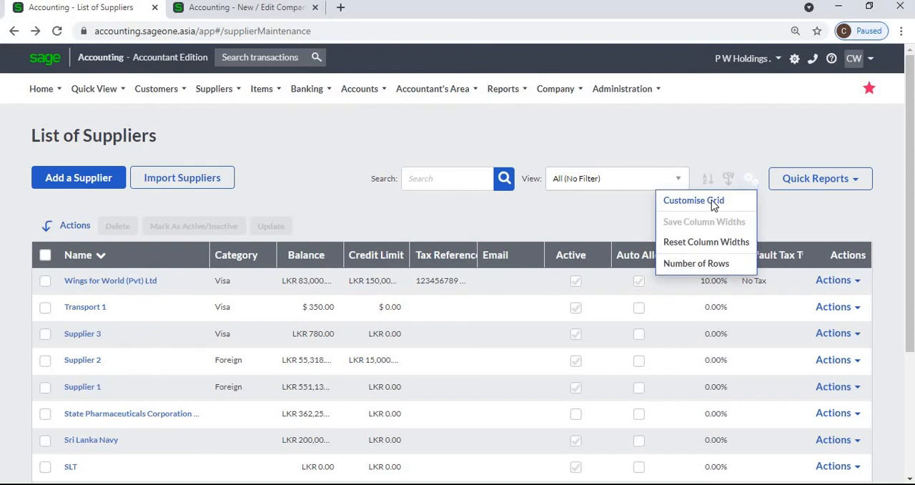
left_click(711, 199)
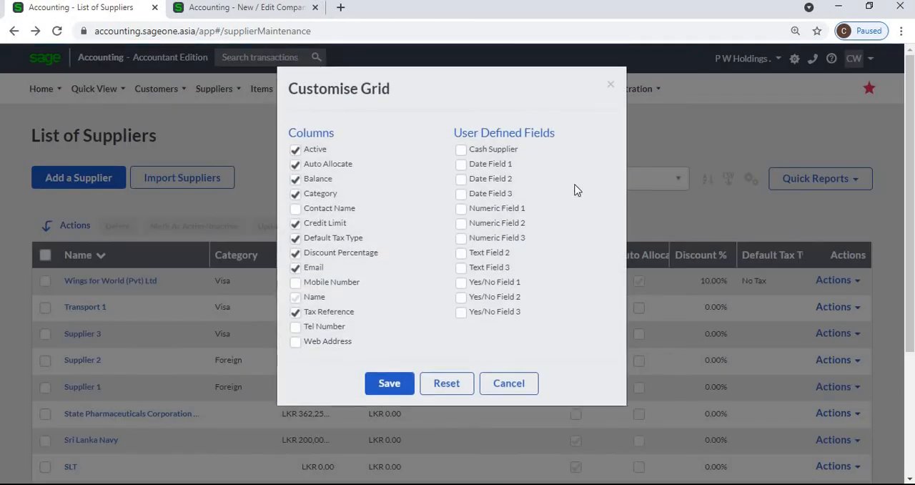
left_click(295, 210)
left_click(295, 253)
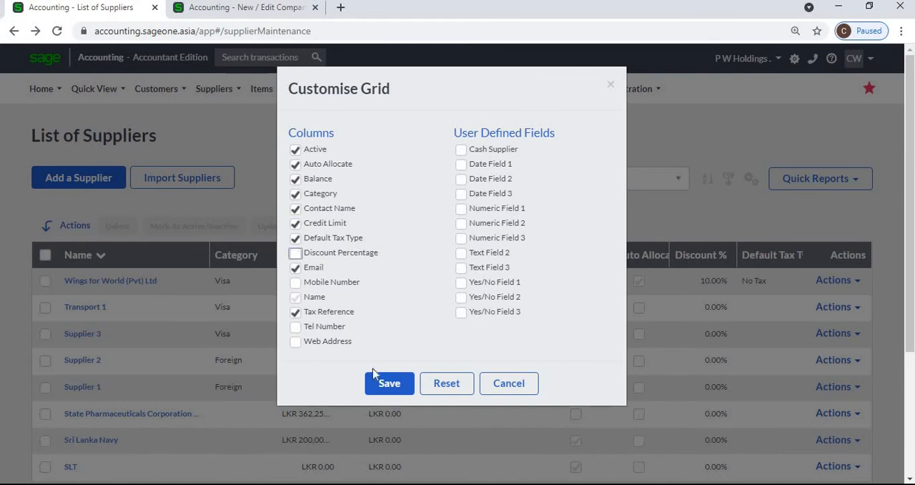
left_click(386, 384)
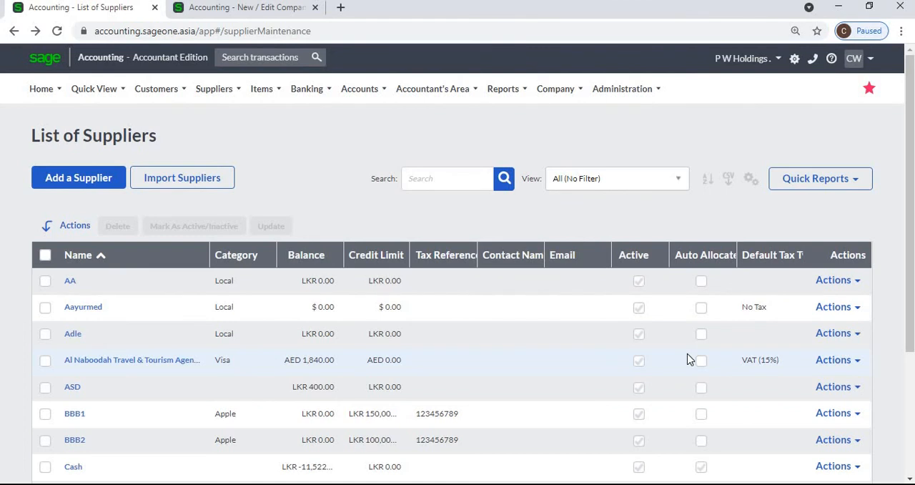
- Sort the list of suppliers by balance, by name in descending order and finally by name in ascending order
left_click(315, 258)
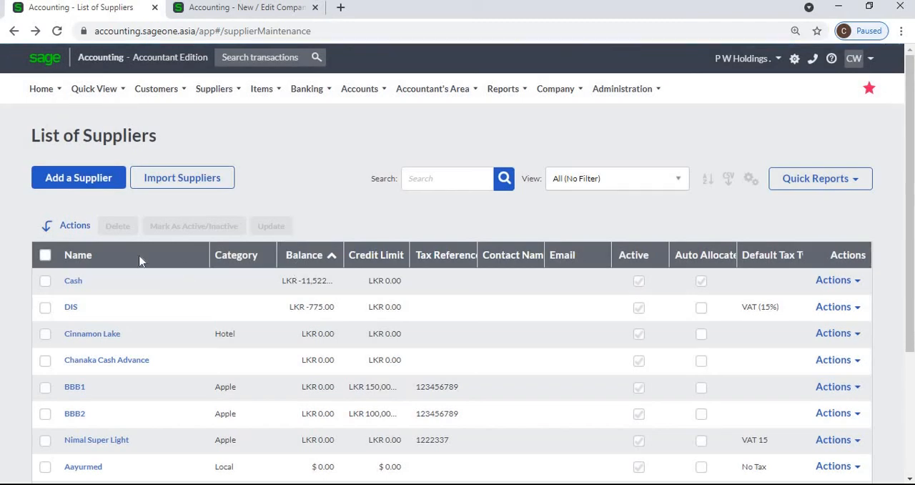
left_click(139, 259)
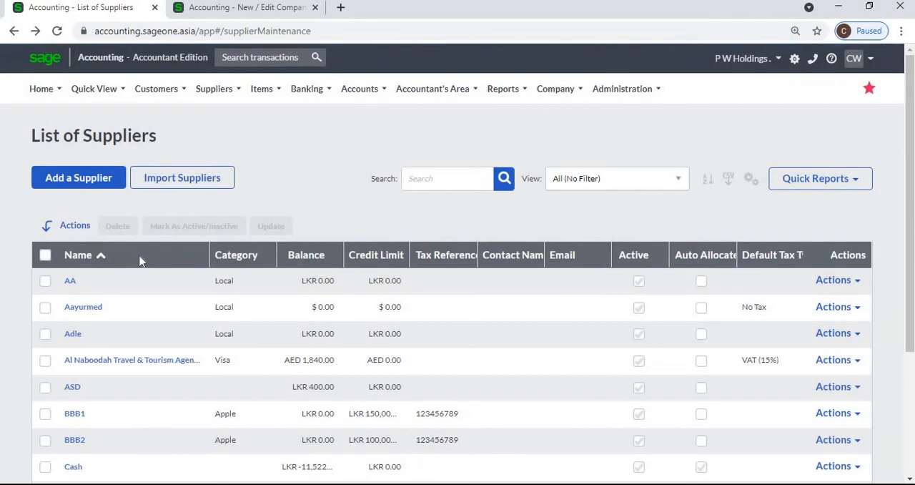
left_click(139, 258)
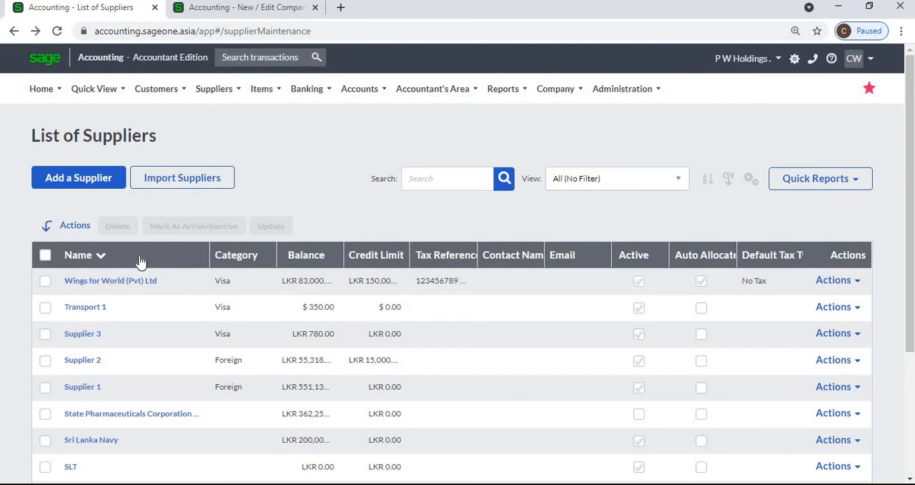
left_click(440, 179)
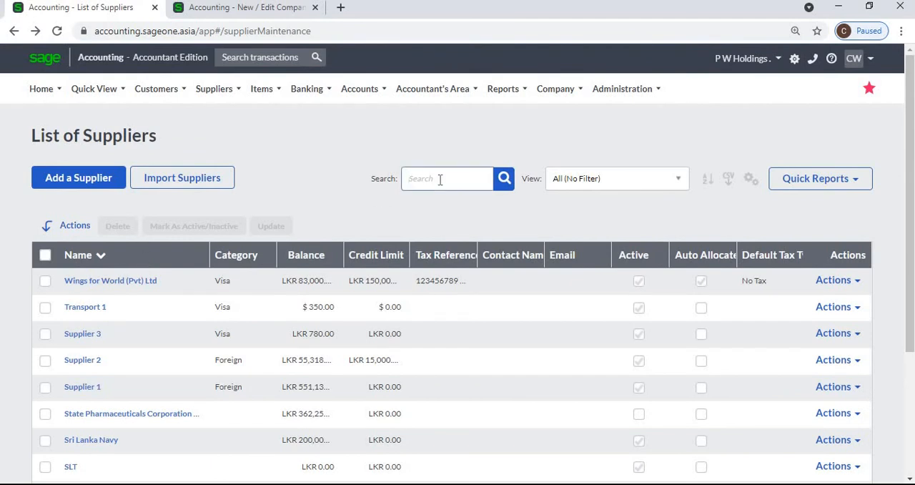
left_click(194, 256)
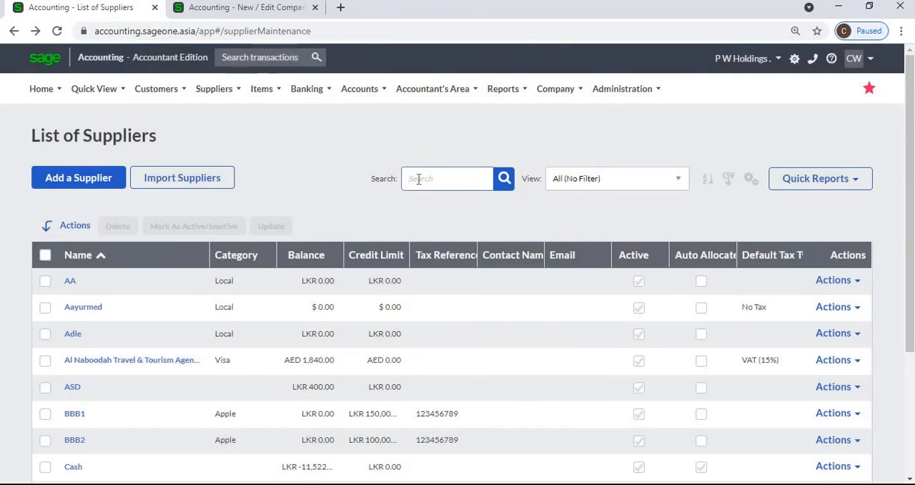
- Search the list of suppliers for Wings
type("Wings")
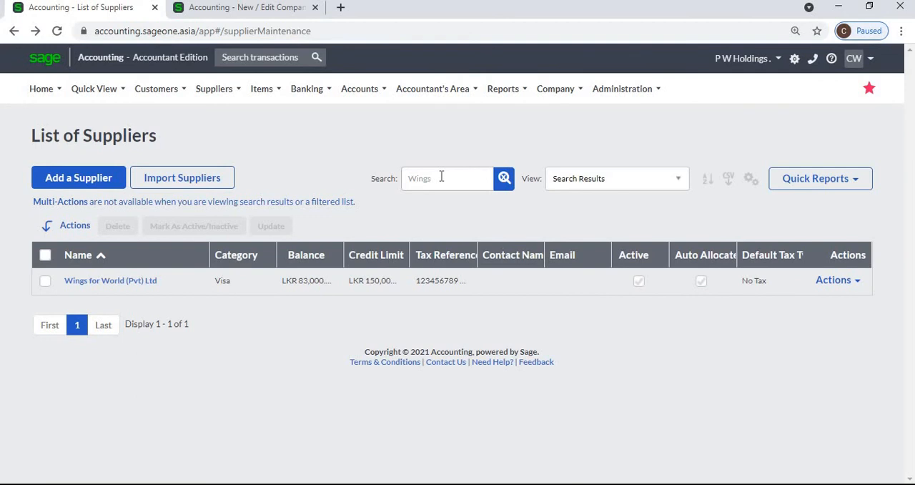
- Open multi column sorting for the supplier list and set the first level to Name, Z to A
left_click(708, 179)
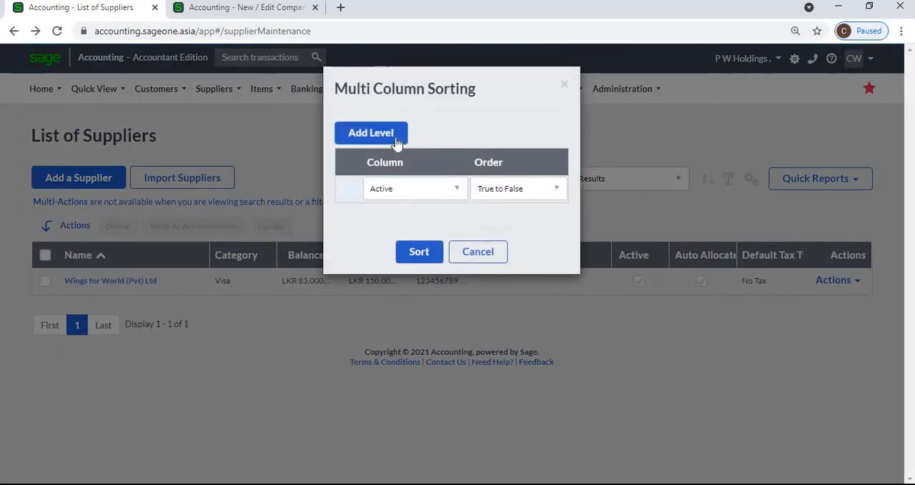
left_click(442, 190)
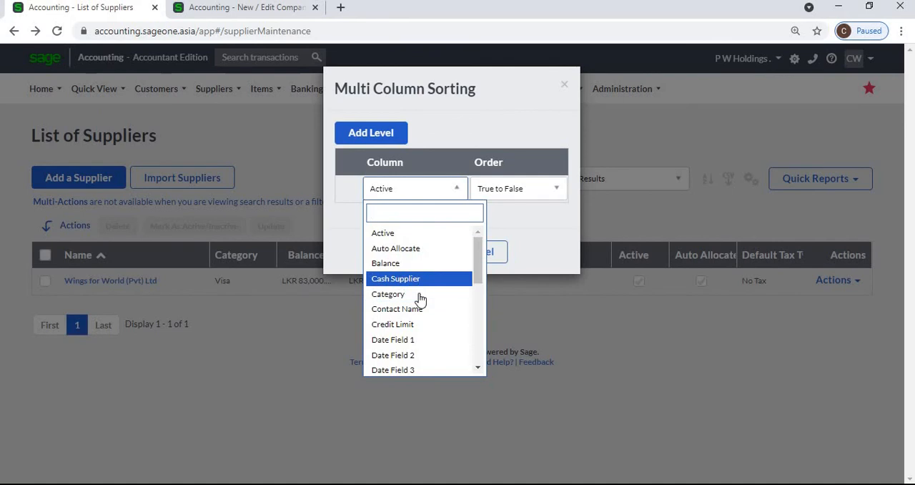
scroll(421, 322, "down", 3)
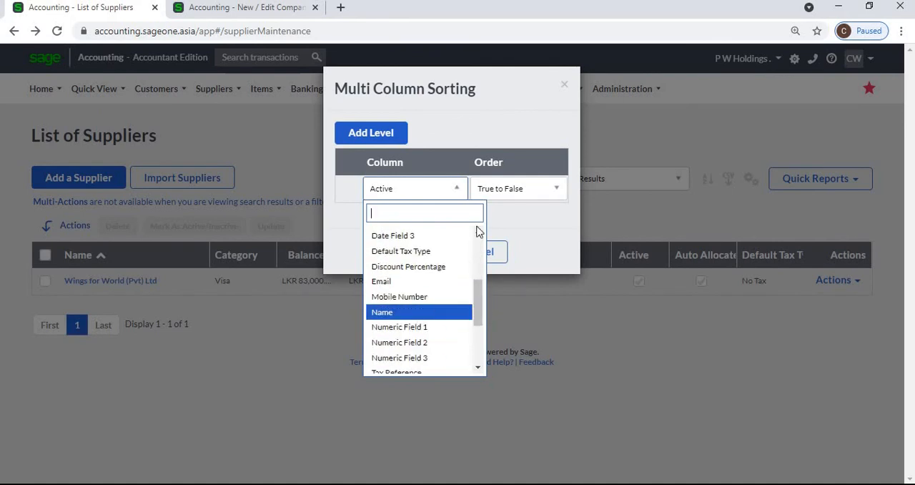
left_click(389, 313)
left_click(493, 188)
left_click(489, 248)
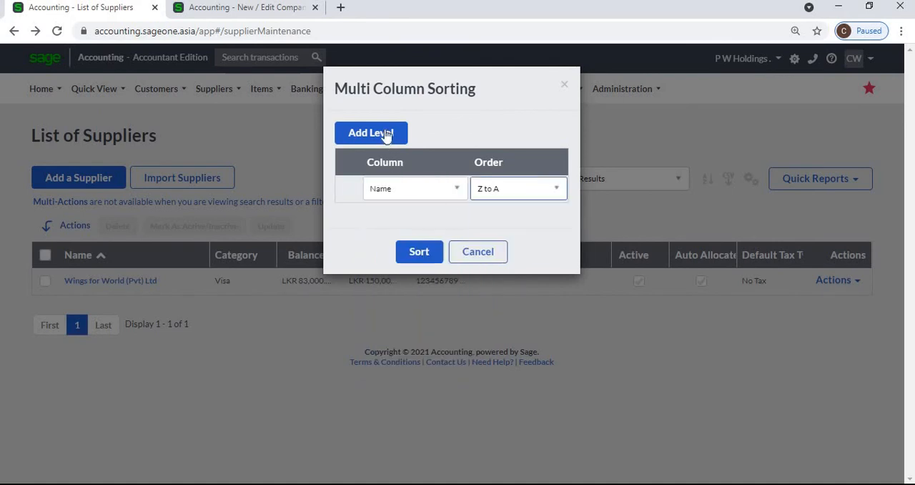
- Add a second sort level on Balance, Smallest to Largest, and apply the sort
left_click(433, 217)
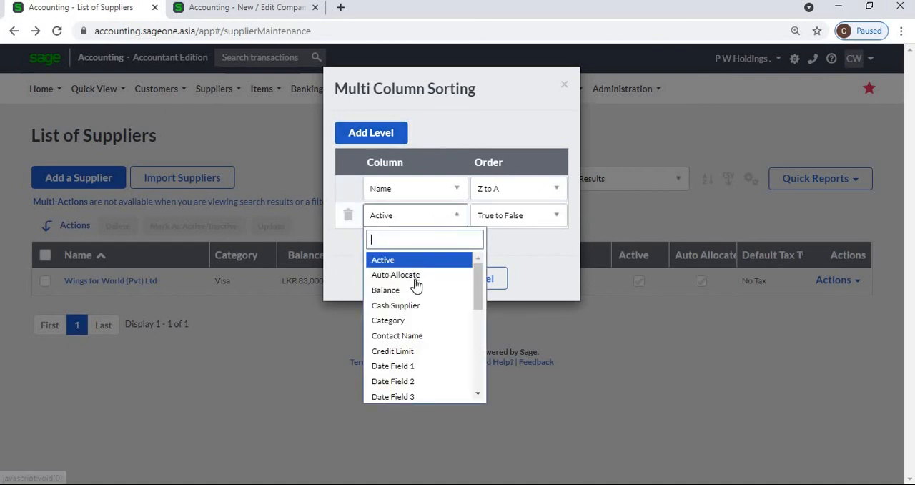
left_click(411, 275)
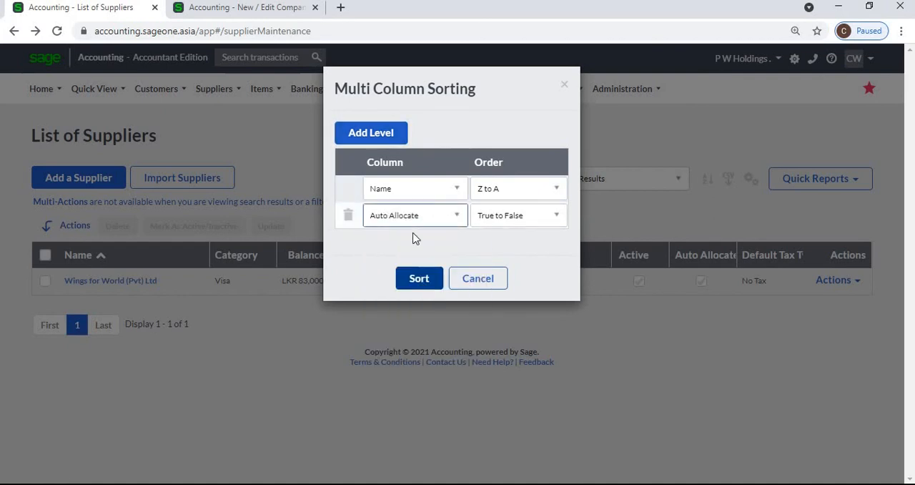
left_click(417, 217)
left_click(405, 292)
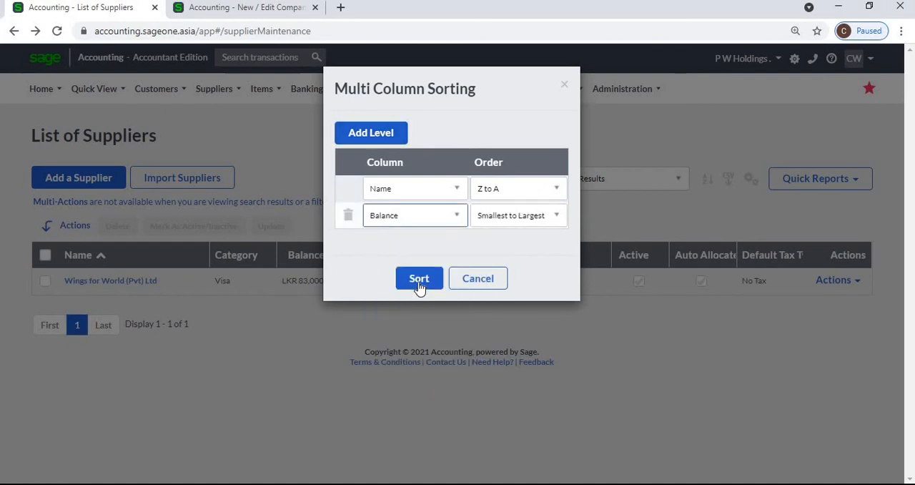
left_click(419, 278)
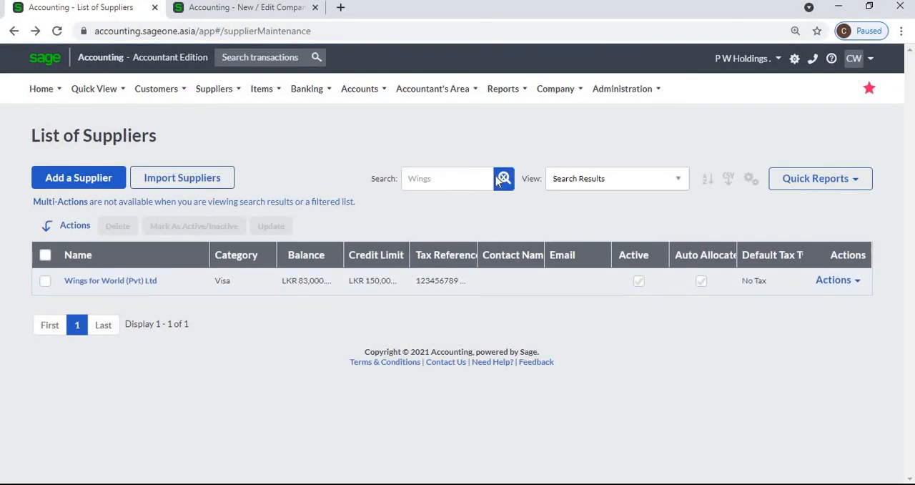
- Clear the supplier search and run the multi column sort again on the full list
left_click(502, 178)
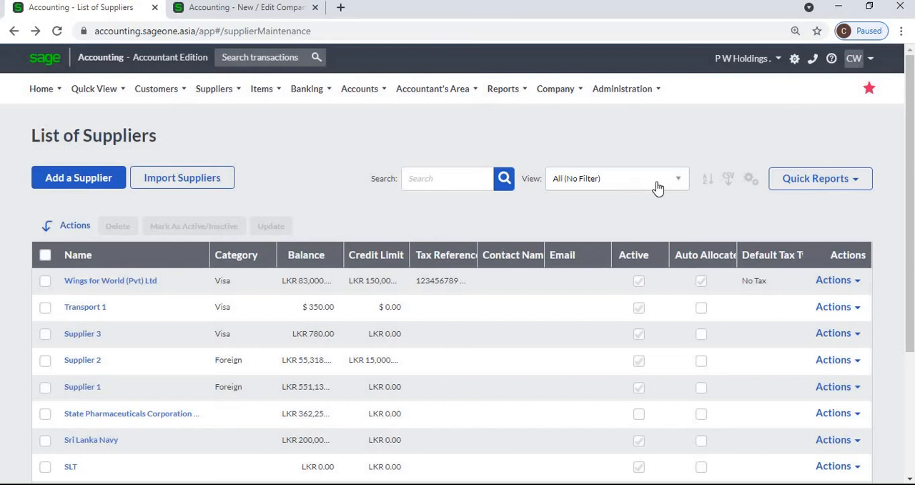
left_click(707, 178)
left_click(418, 280)
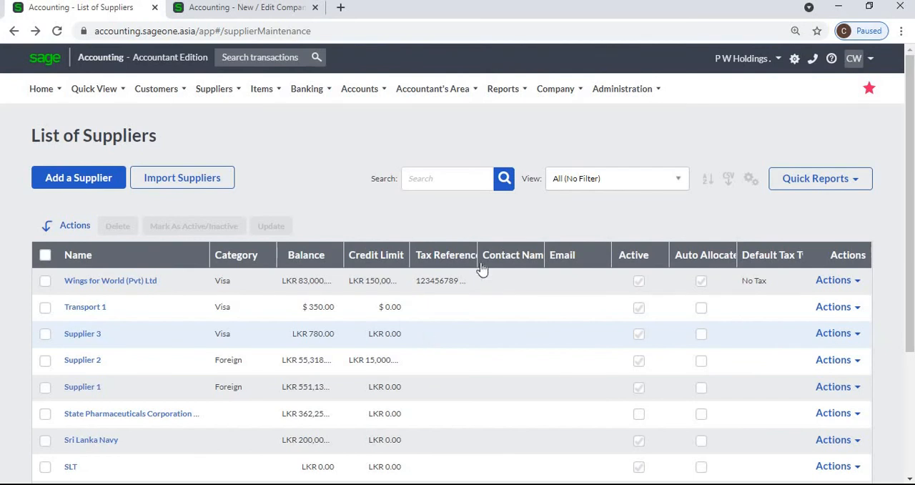
- Filter the list to suppliers bought from this month, and return the view to All (No Filter)
left_click(669, 180)
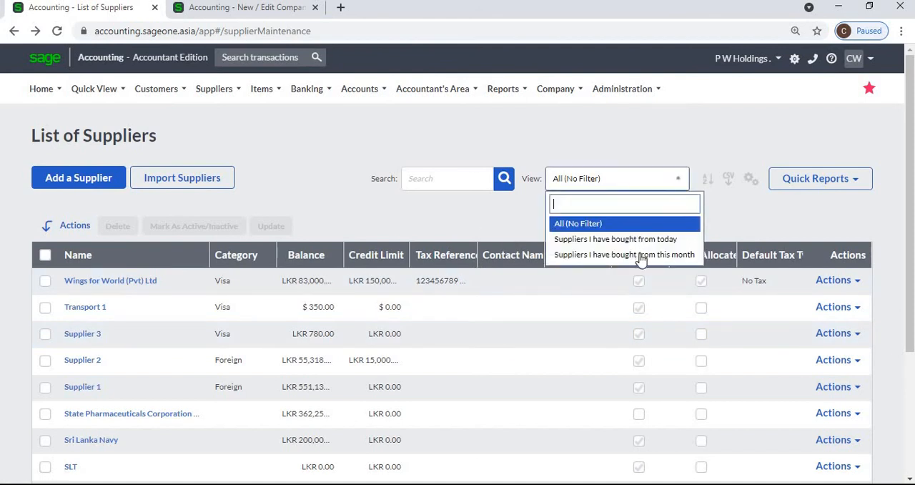
left_click(641, 256)
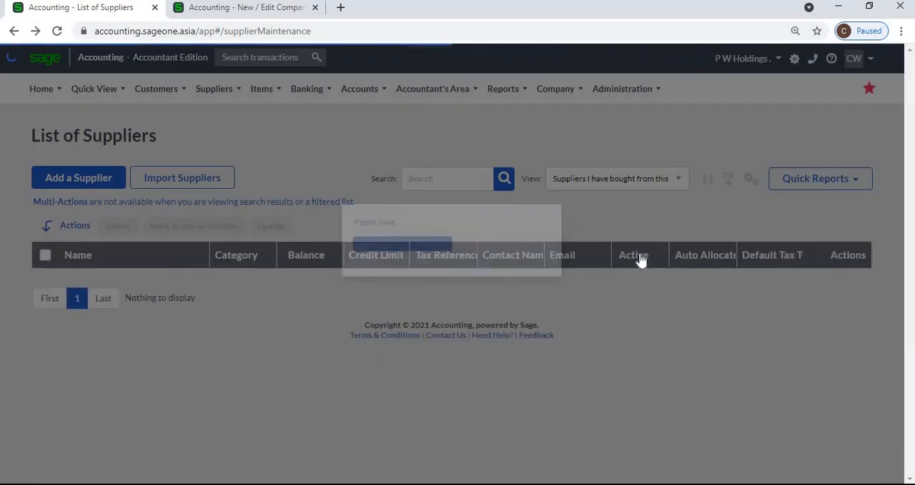
left_click(676, 184)
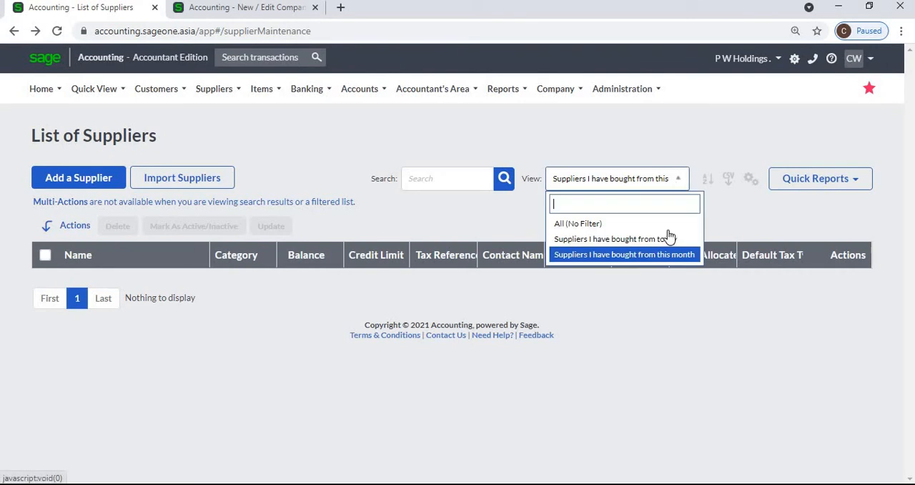
left_click(556, 224)
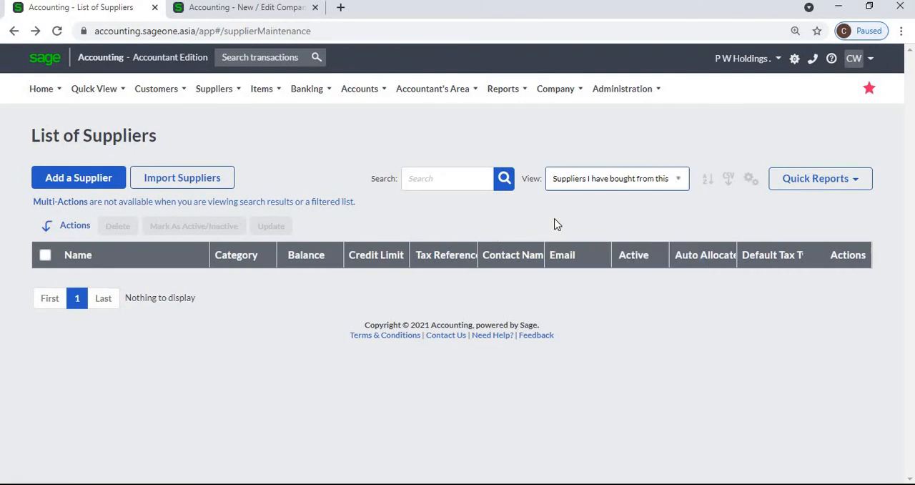
left_click(614, 180)
key("Return")
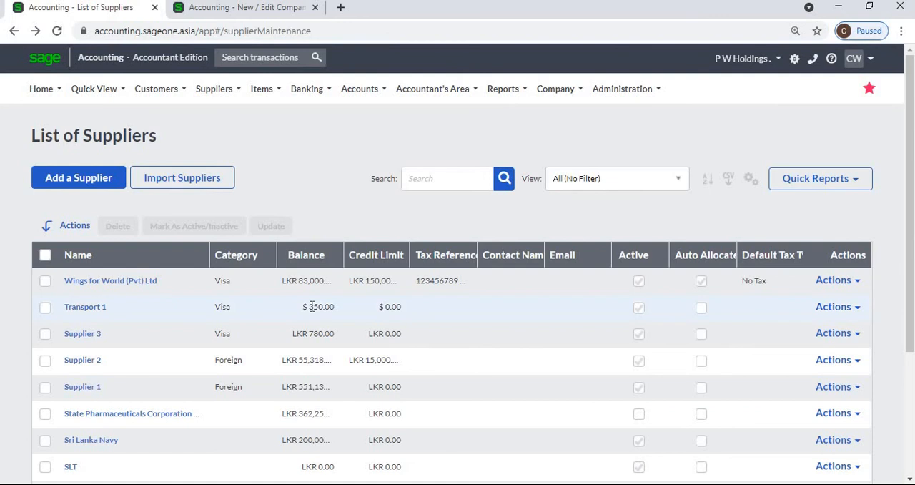
- Look through the first page of suppliers and go to page 2 of the list
scroll(311, 306, "down", 1)
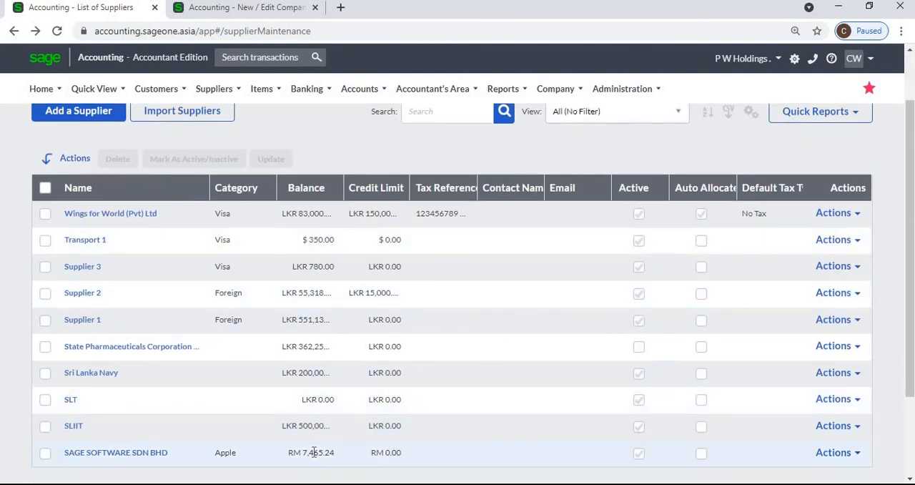
scroll(347, 440, "down", 2)
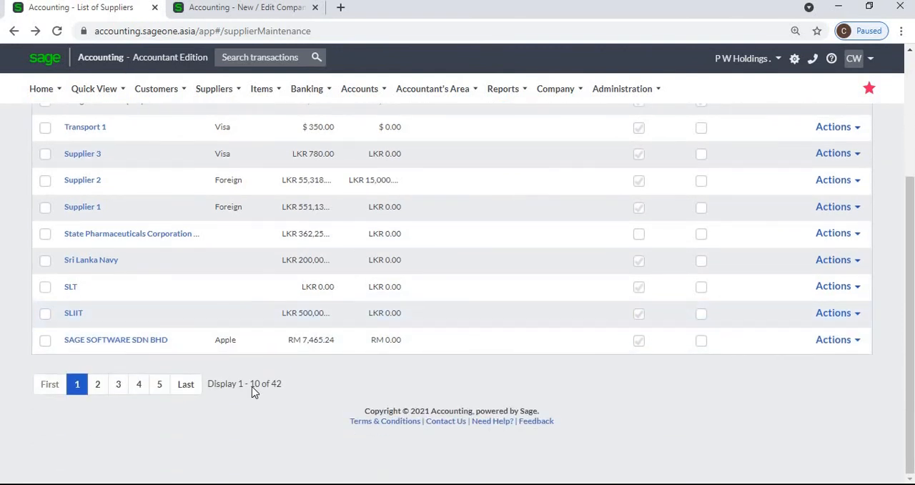
left_click(103, 390)
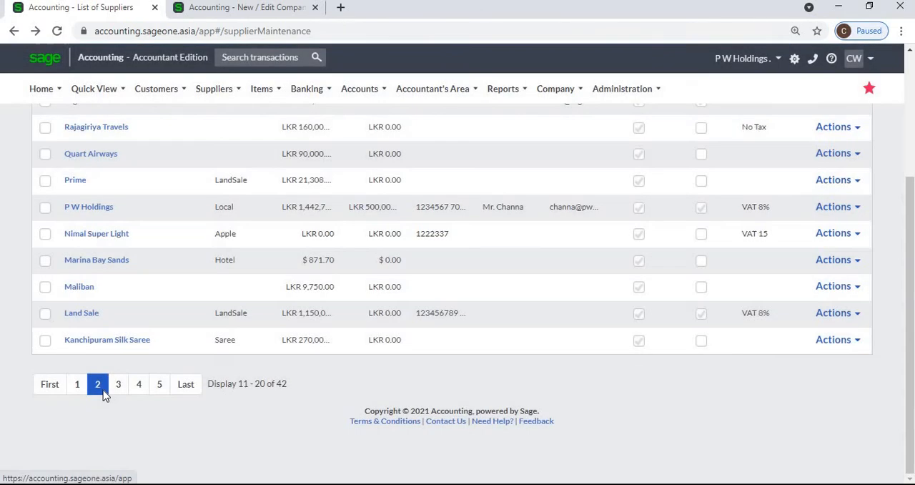